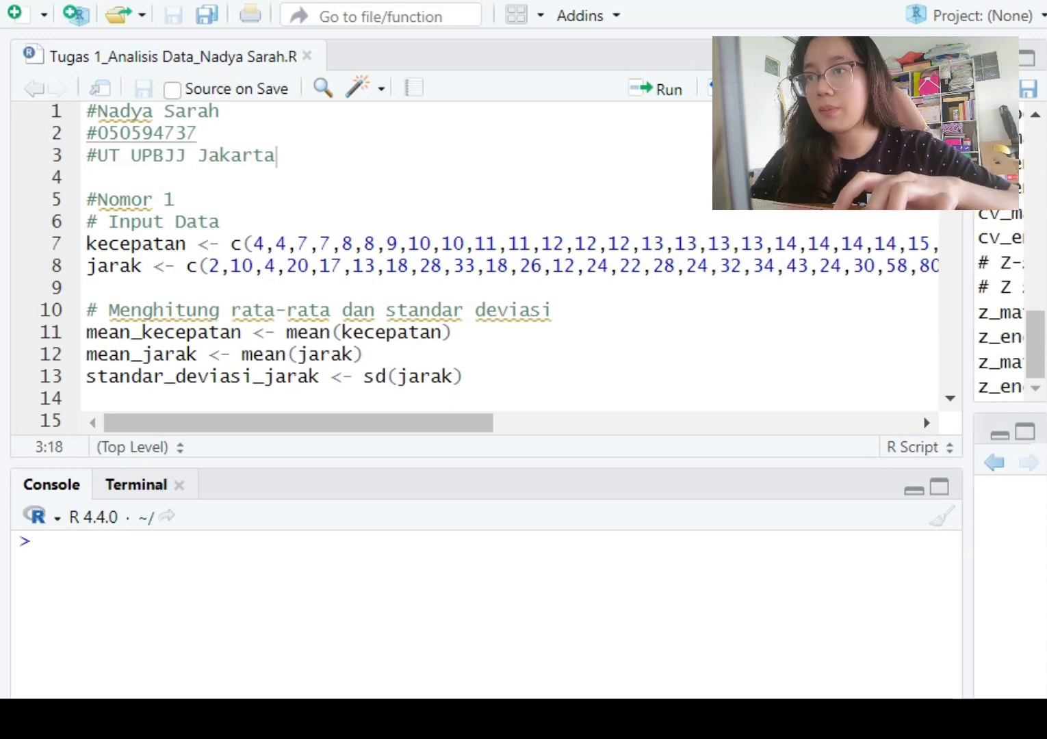
left_click(87, 177)
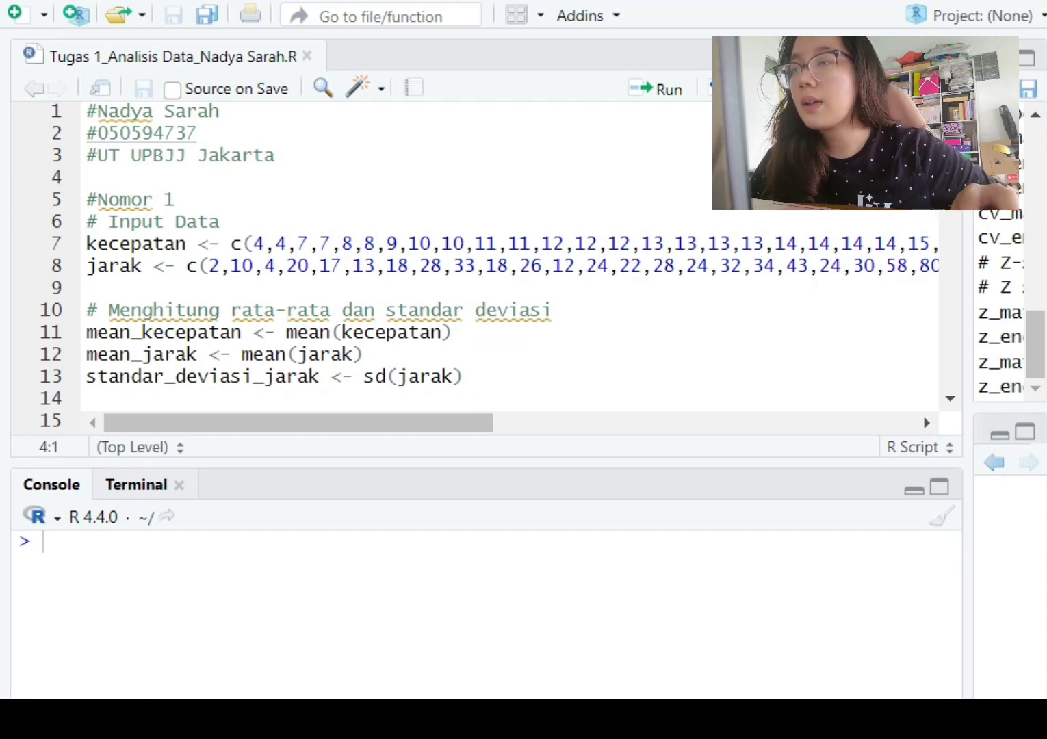
left_click(42, 542)
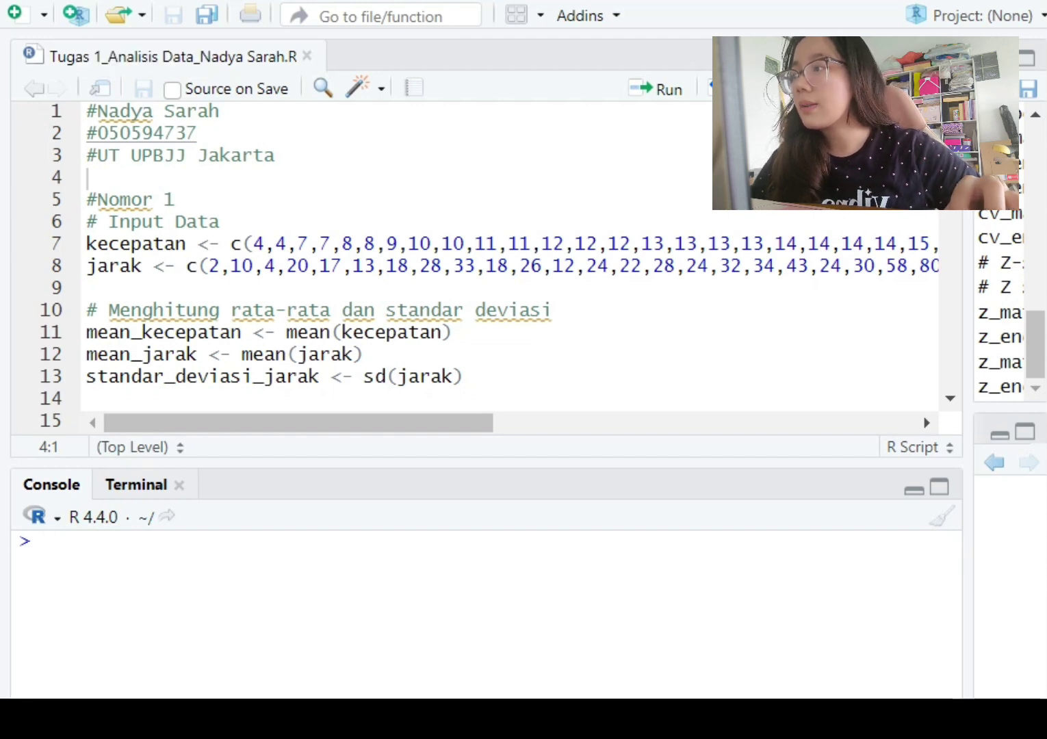
type("#")
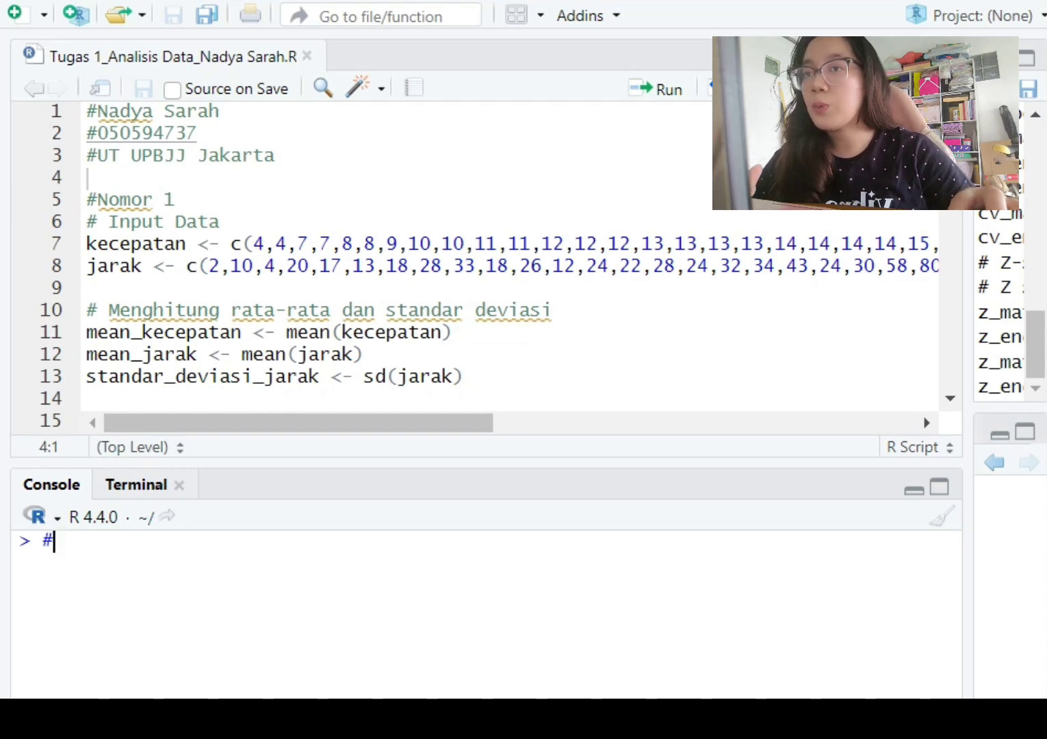
type("Input ")
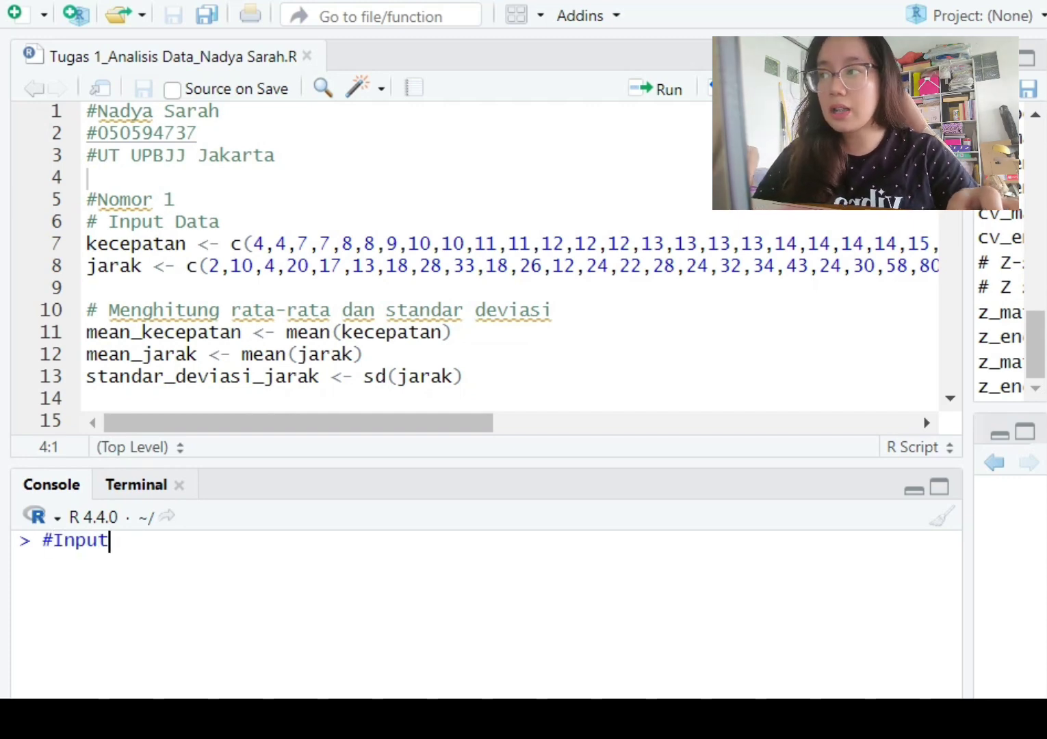
type("Data")
key("Return")
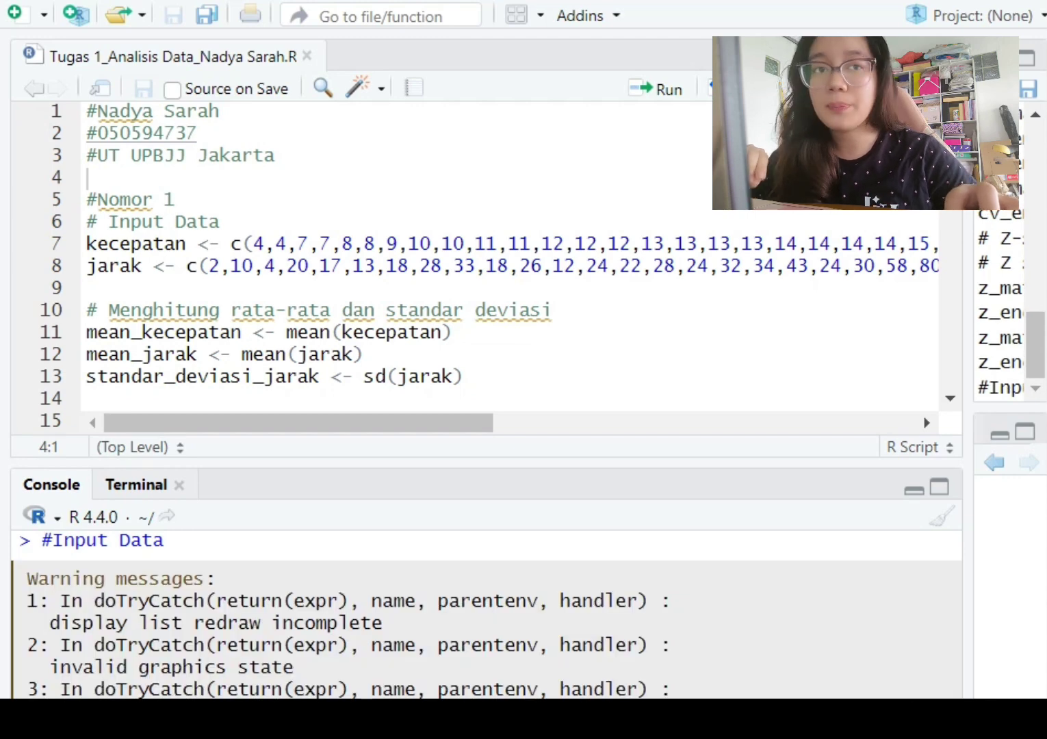
key("ctrl+l")
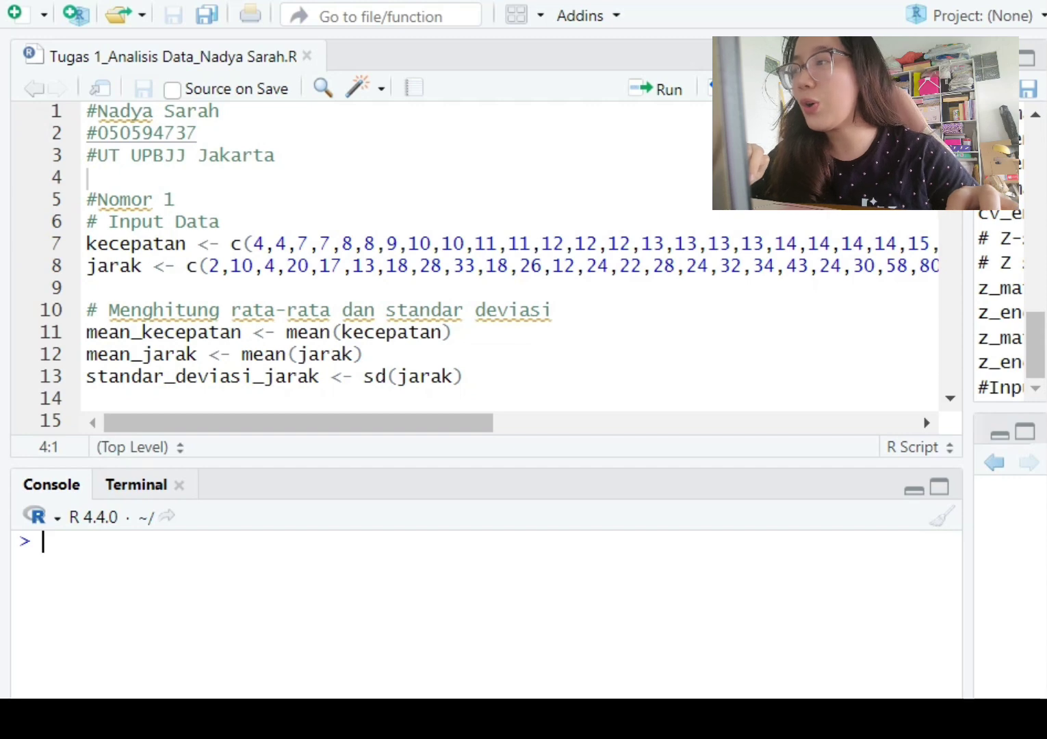
- Enter the comment "#input data nomor1" in the console to label the first exercise's data
type("#input")
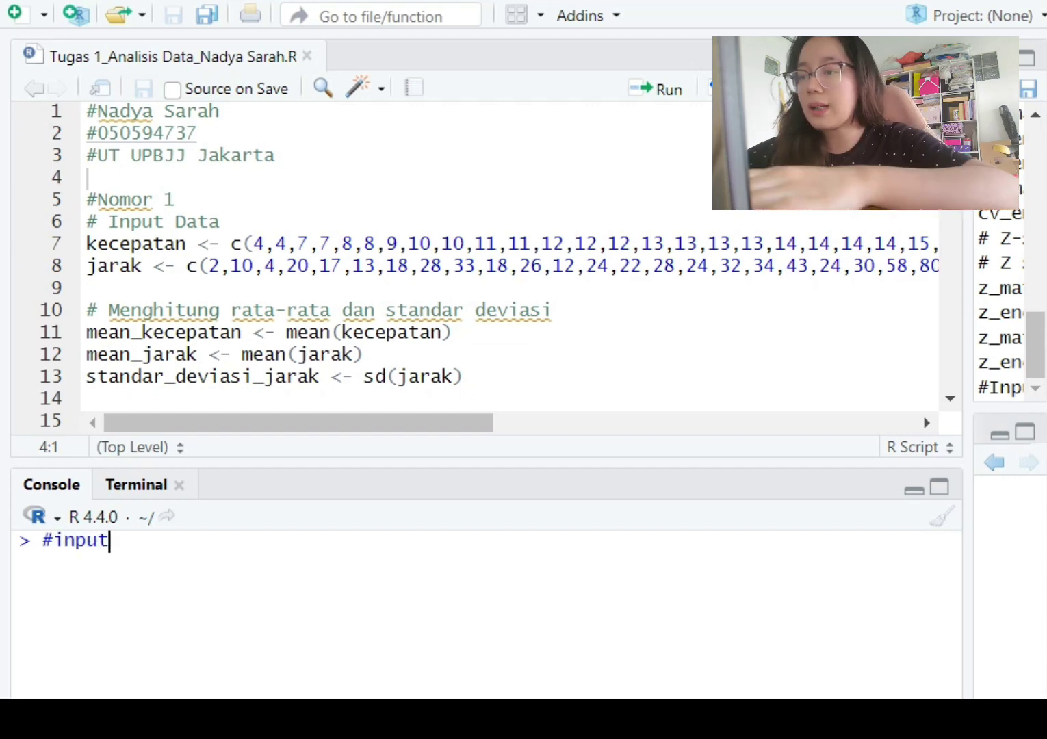
type(" data n")
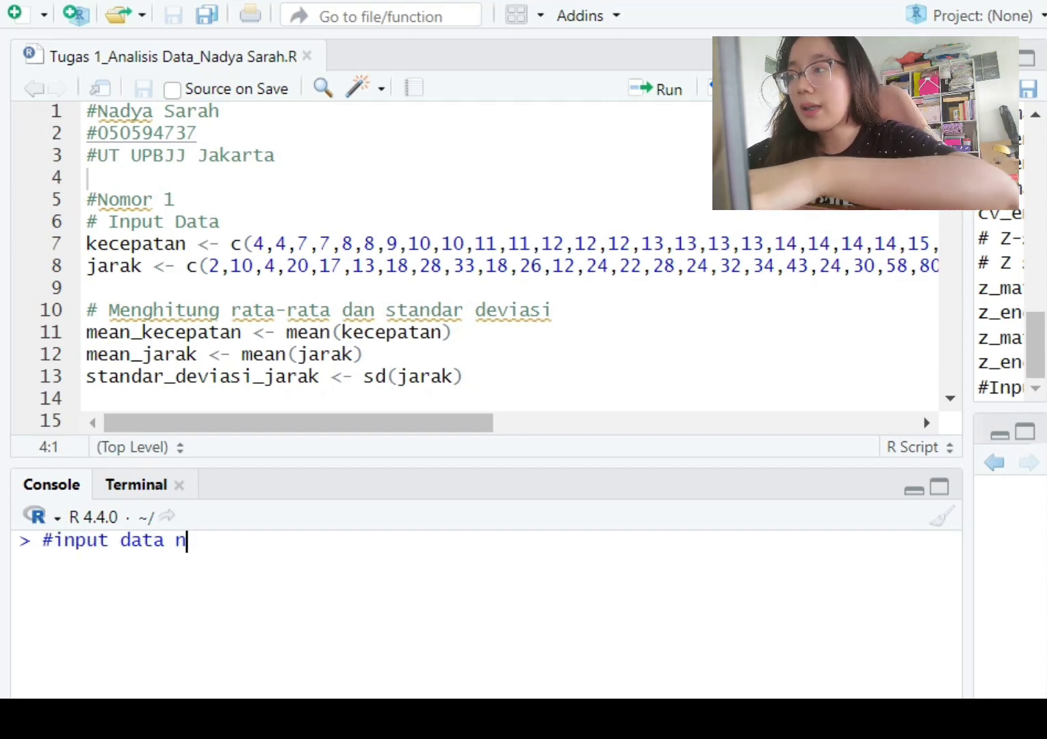
type("omor1")
key("Return")
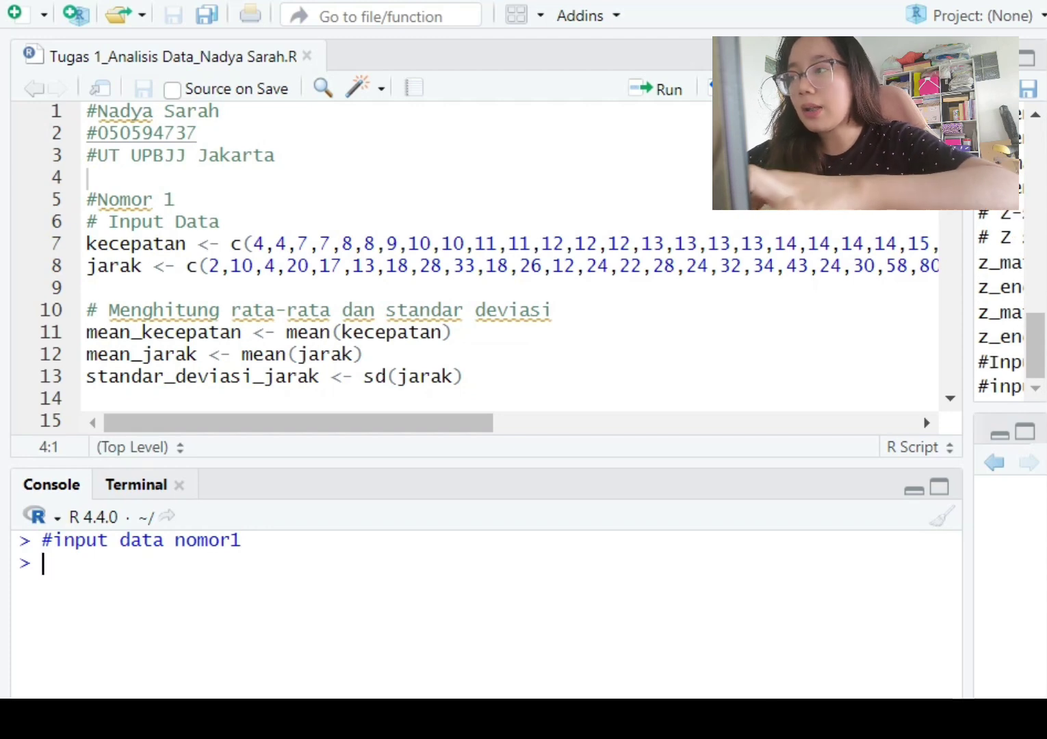
- Copy the full kecepatan vector assignment from line 7 of the script and run it in the console
left_click_drag(86, 243, 910, 244)
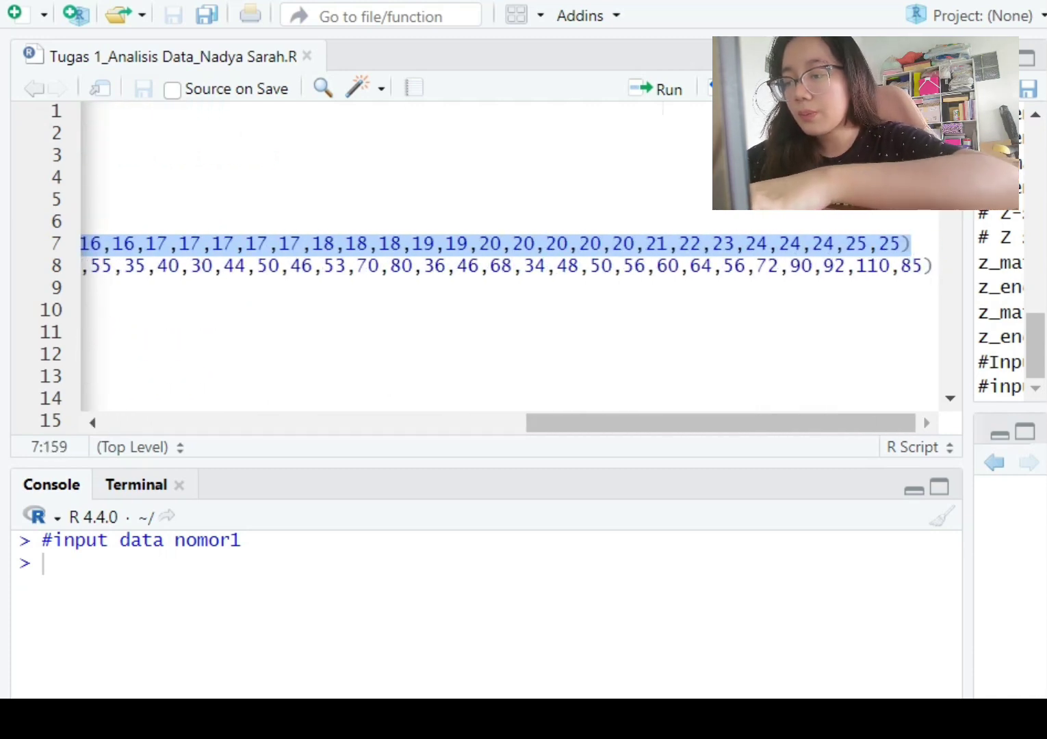
scroll(479, 260, "left", 10)
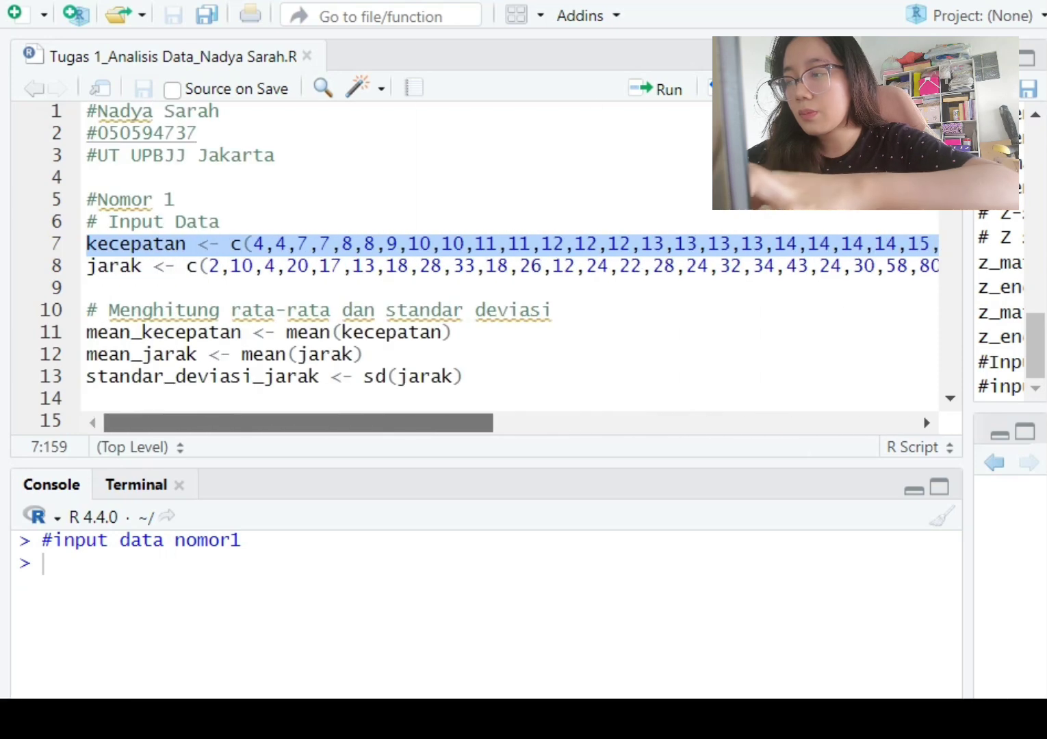
type("kecepatan <- c(4,4,7,7,8,8,9,10,10,11,11,12,12,12,13,13,13,13,14,14,14,14,15,15,15,16,16,17,17,17,17,17,18,18,18,19,19,20,20,20,20,20,21,22,23,24,24,24,25,25)")
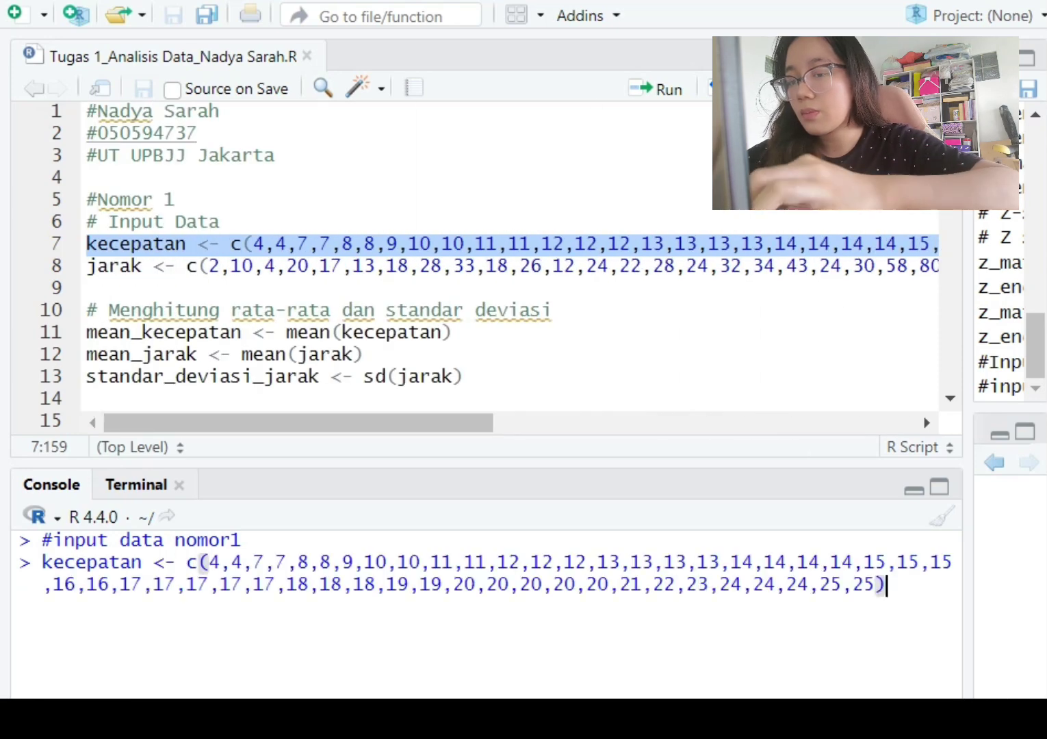
key("Return")
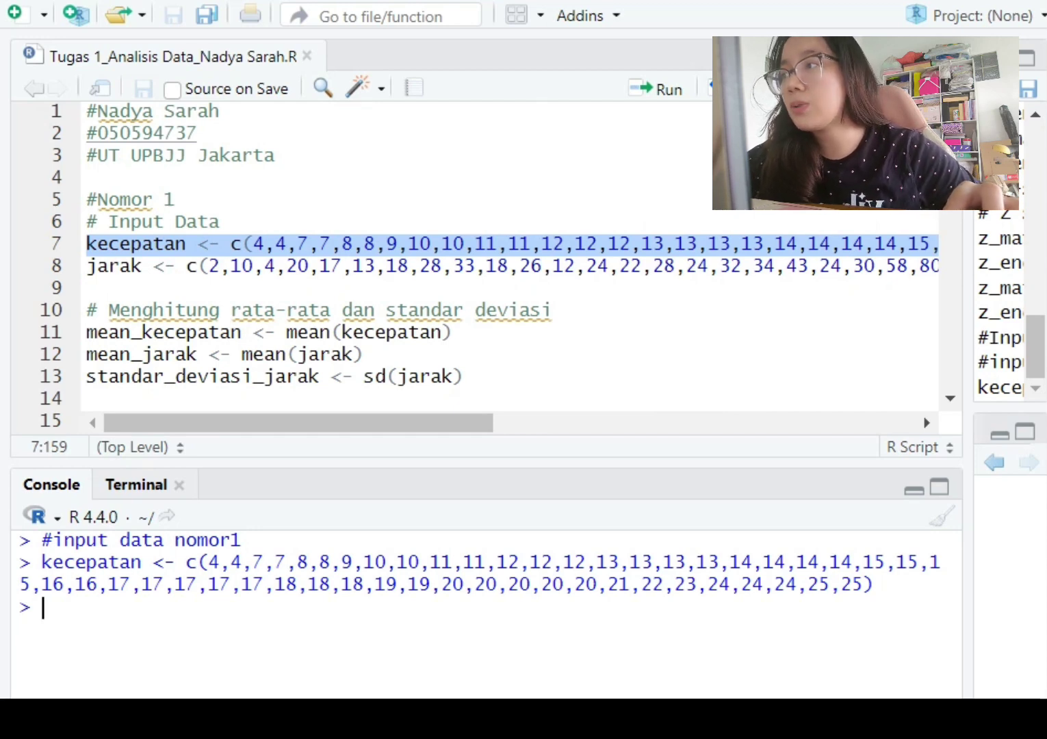
- Copy the full jarak vector assignment from line 8 of the script and run it in the console
left_click_drag(86, 267, 935, 266)
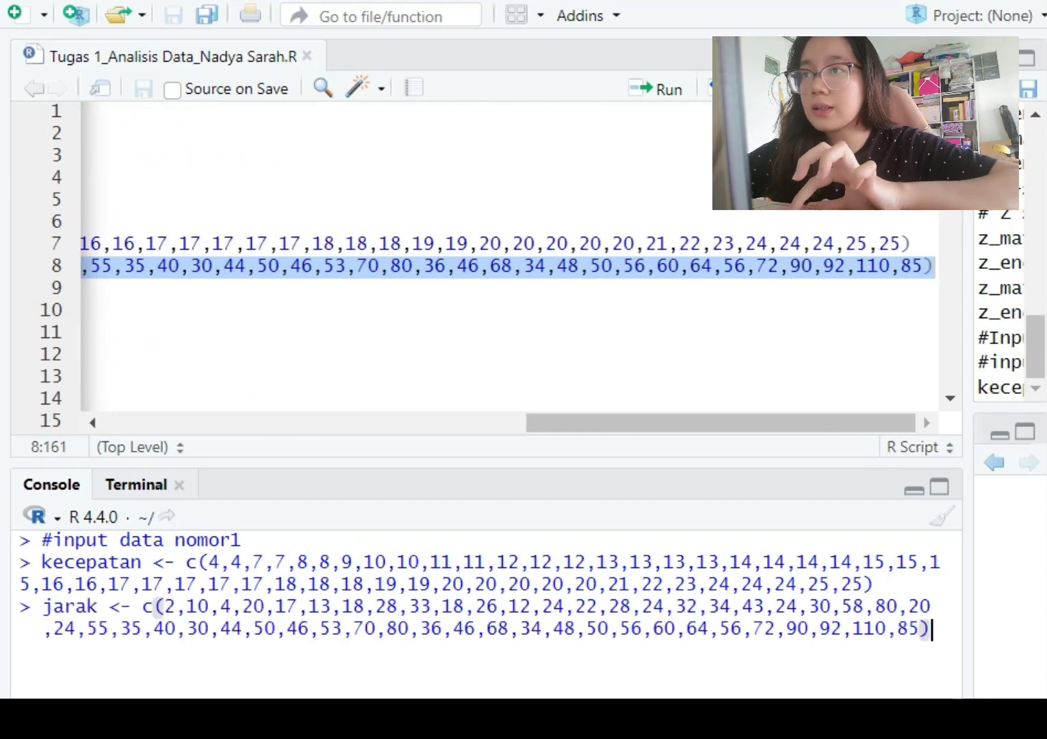
key("ctrl+Return")
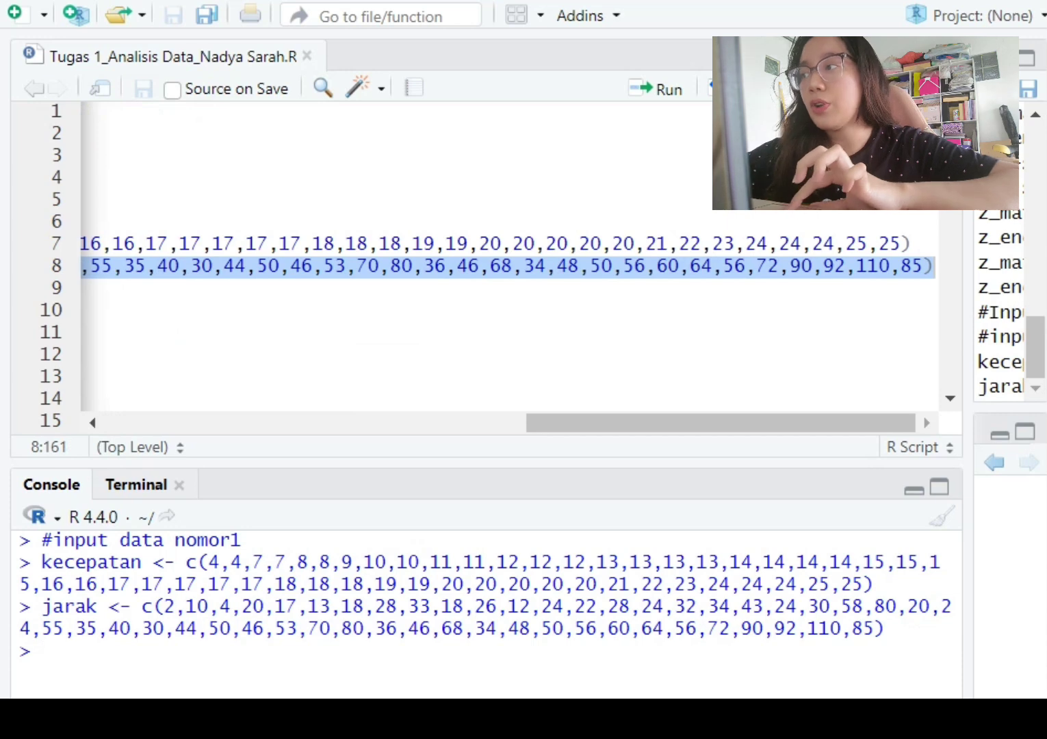
scroll(506, 260, "left", 10)
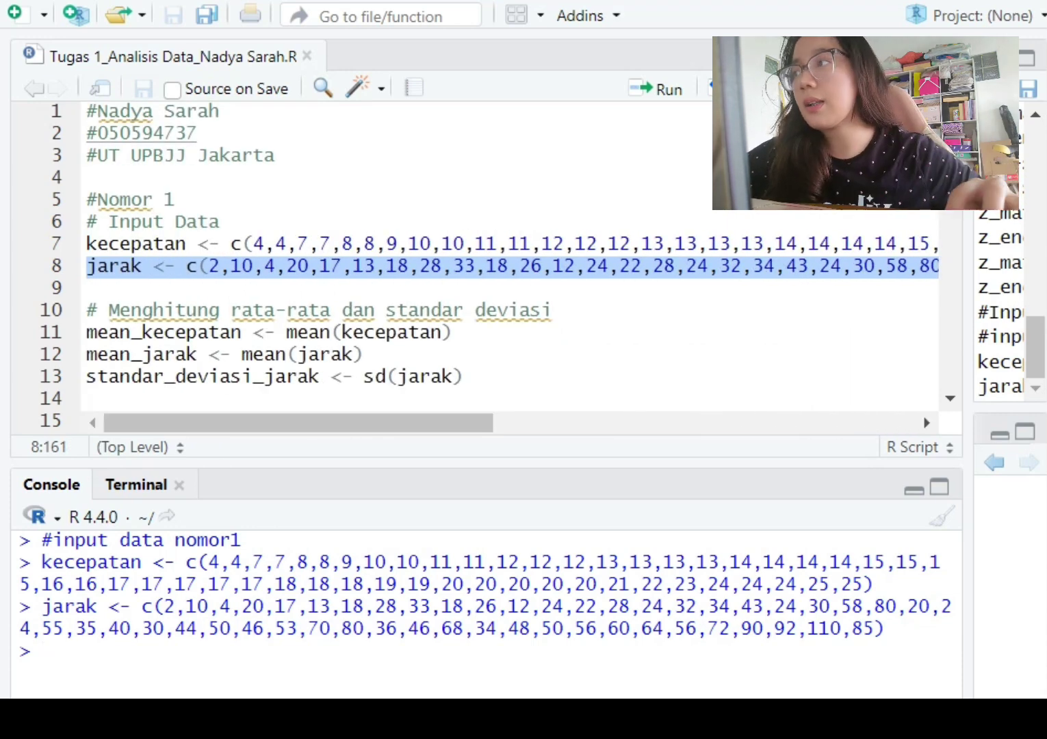
key("Return")
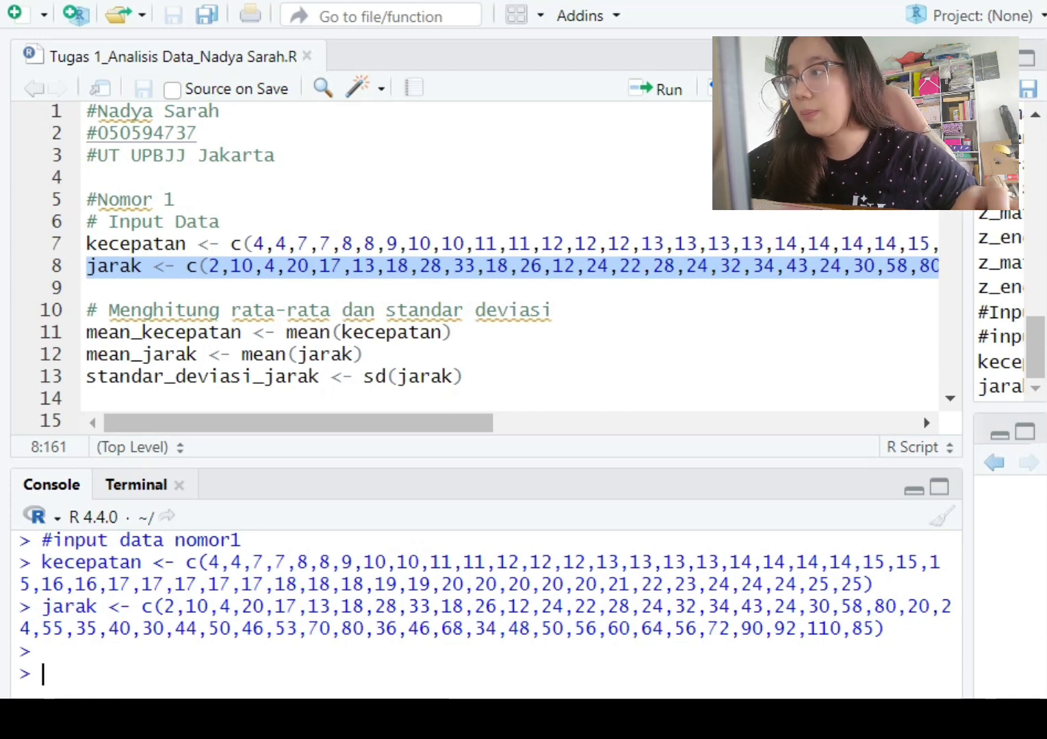
- Enlarge the console area and examine the script's "Menghitung rata-rata dan standar deviasi" code on lines 10 to 13
left_click_drag(479, 463, 479, 322)
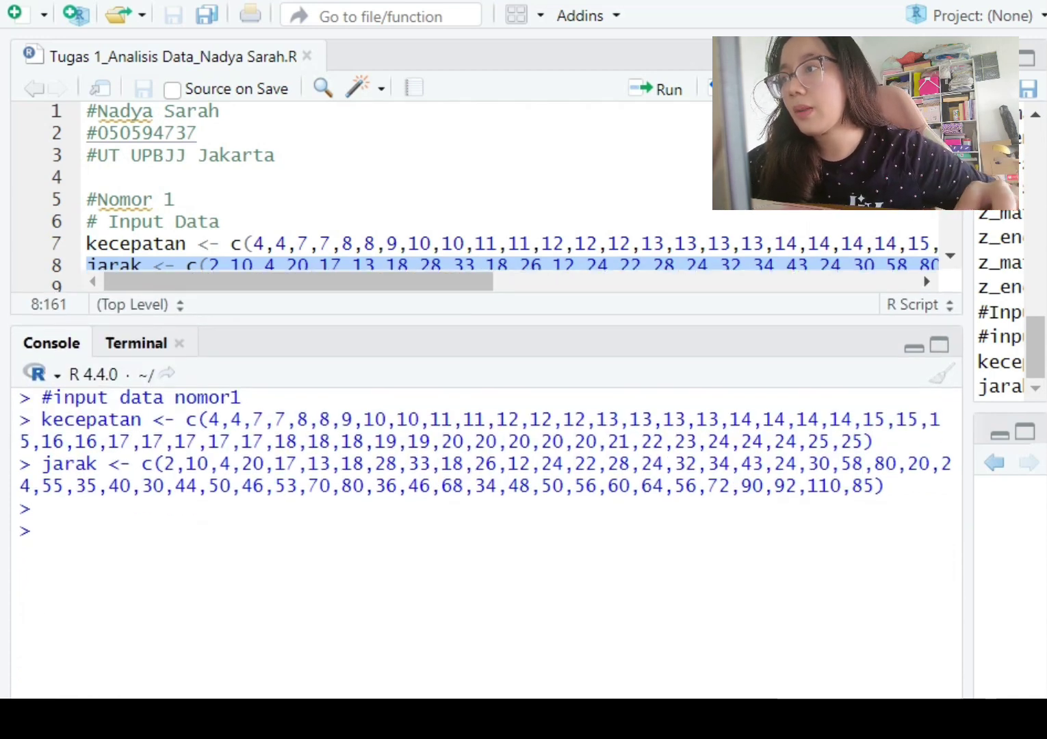
scroll(410, 192, "down", 5)
scroll(411, 192, "up", 3)
left_click(365, 228)
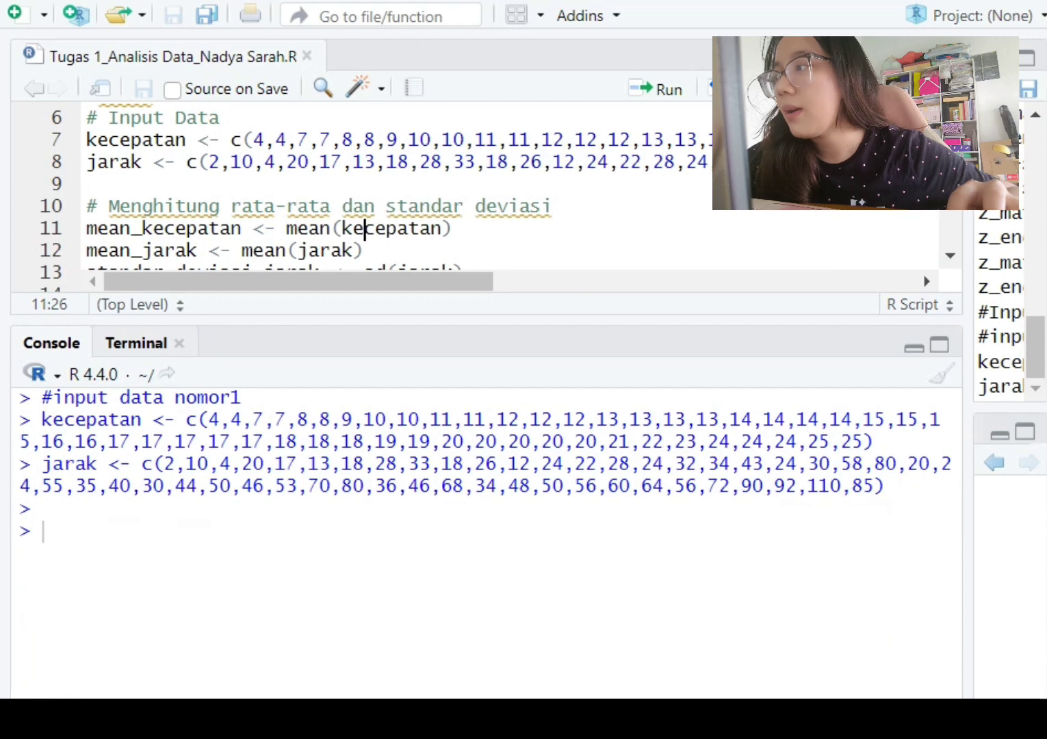
left_click(331, 207)
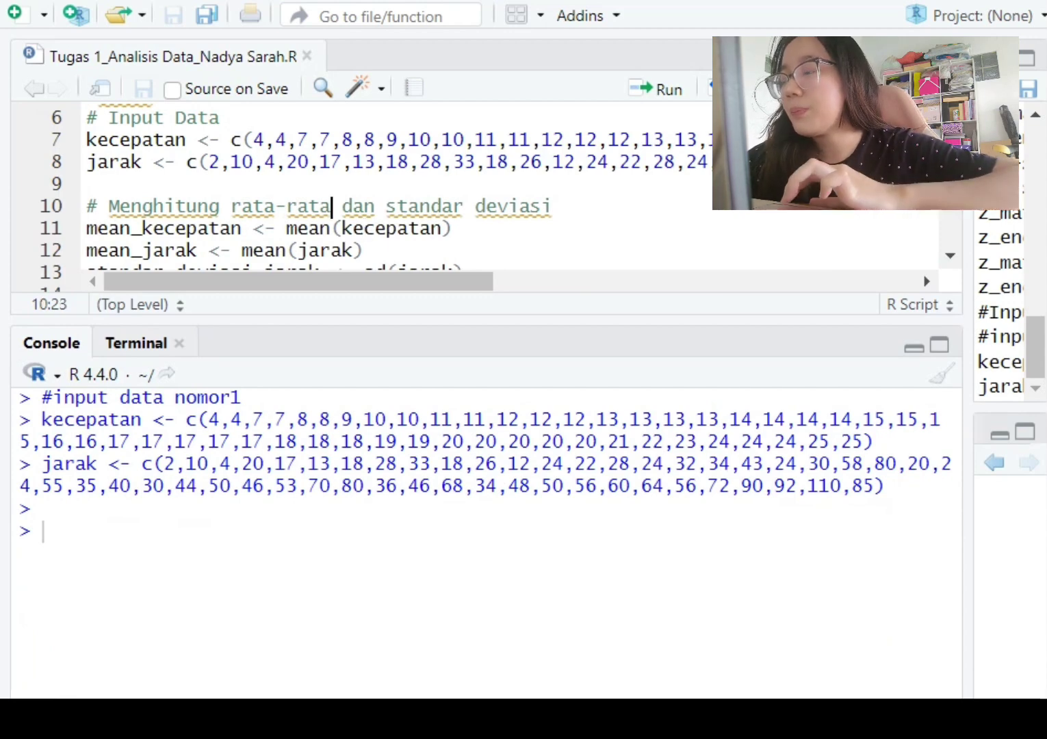
left_click(453, 228)
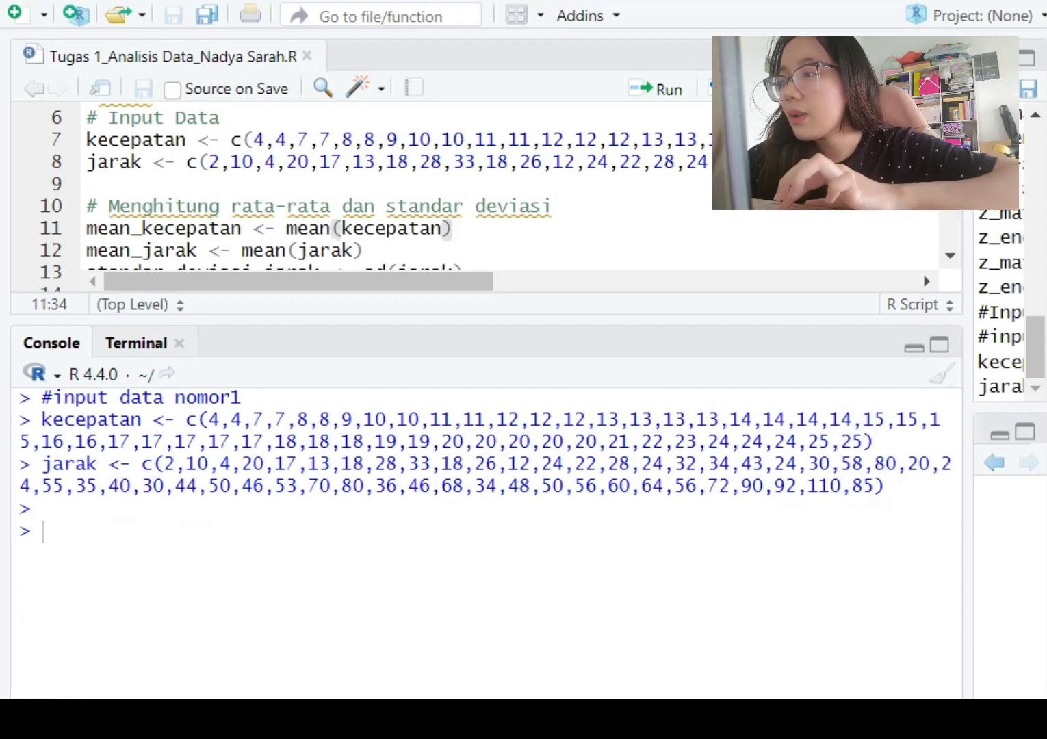
scroll(411, 206, "down", 1)
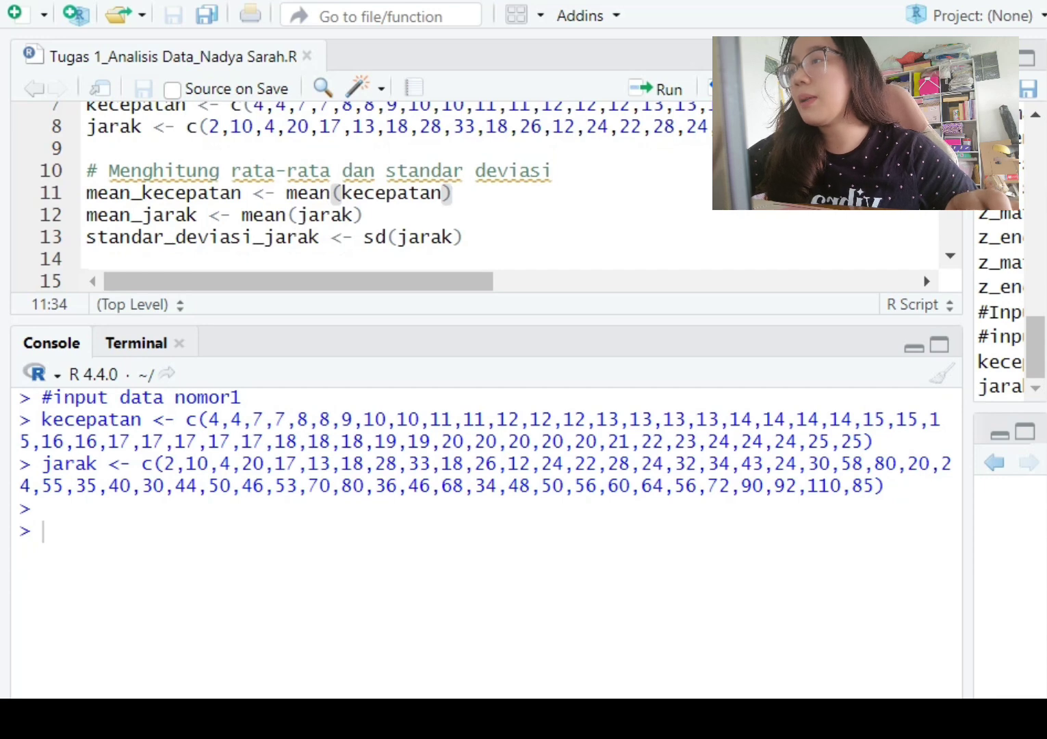
scroll(410, 185, "down", 2)
scroll(308, 188, "up", 2)
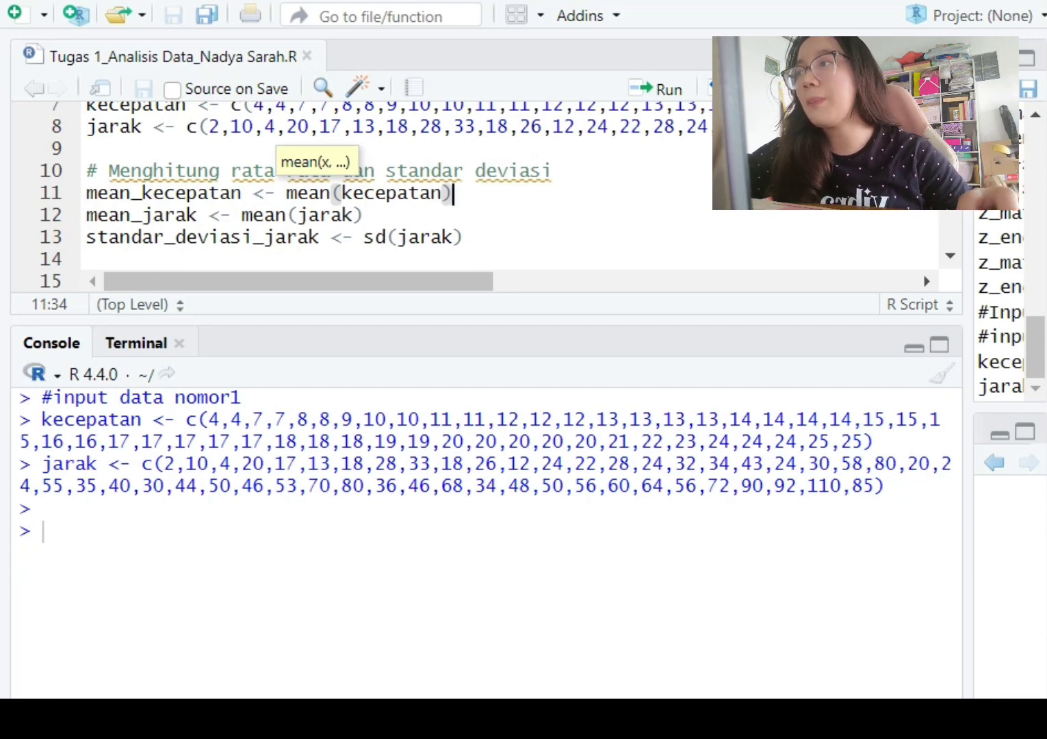
- Calculate the mean of the speed data in the console with mean(kecepatan)
left_click(43, 531)
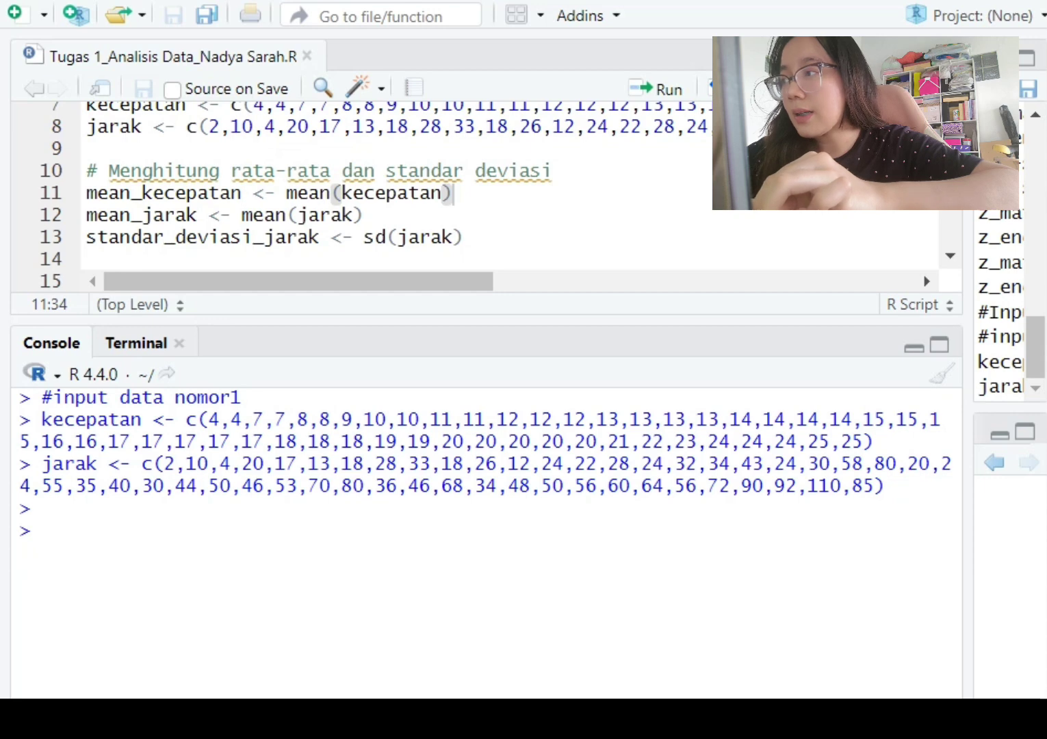
type("mean")
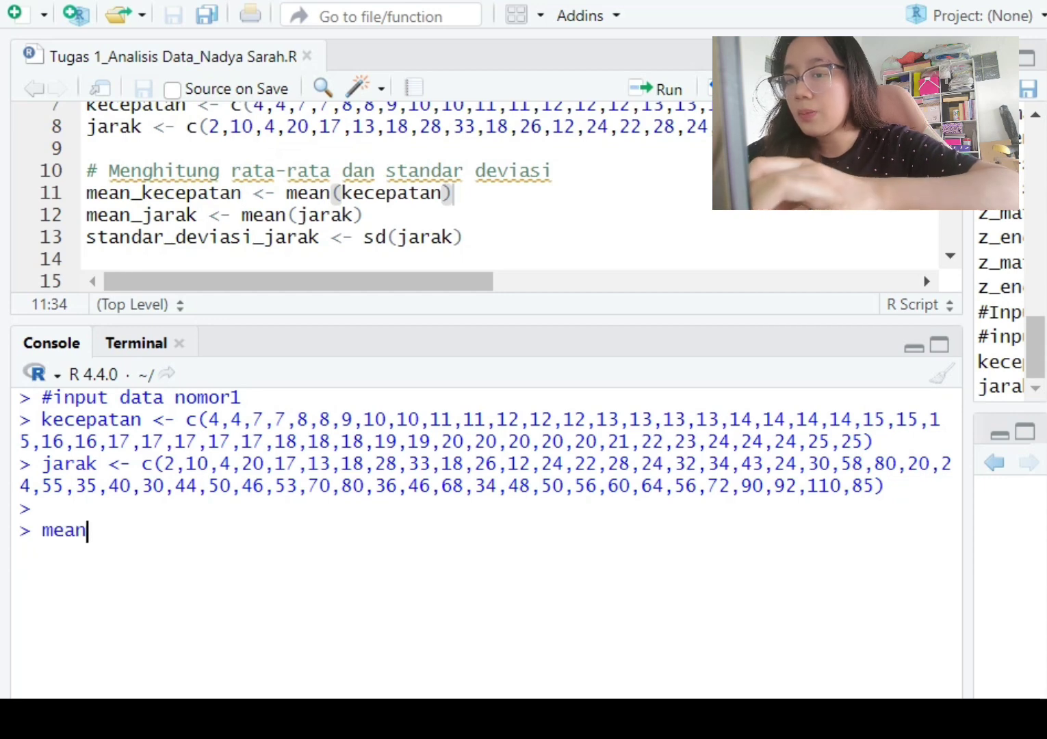
type("(kece")
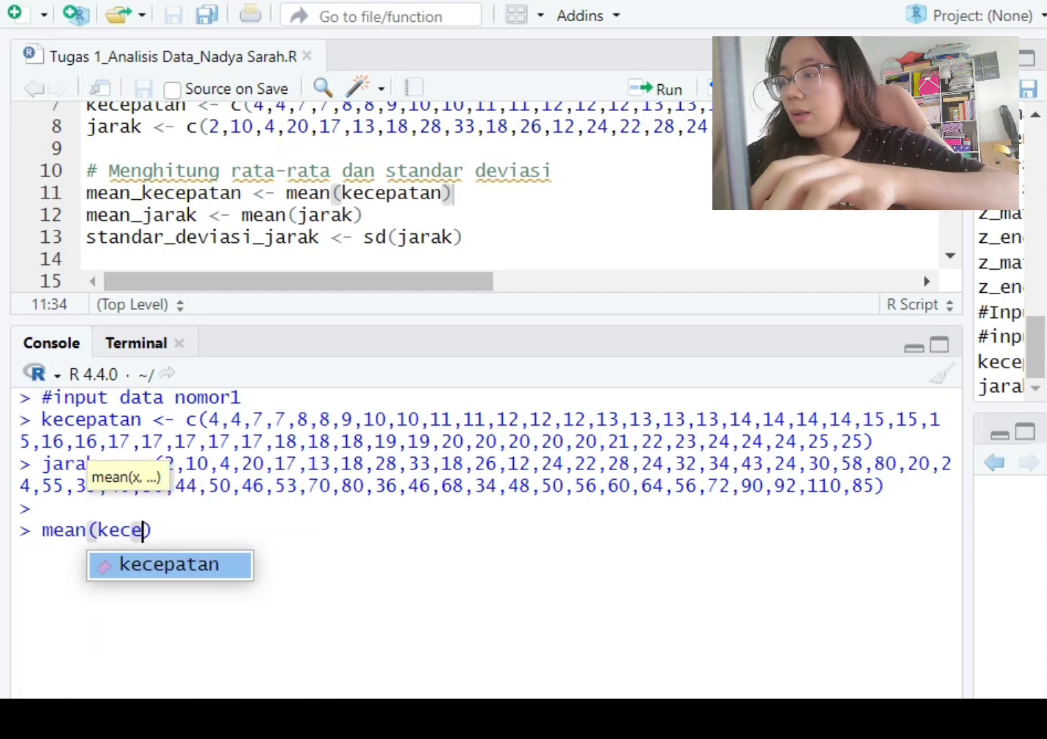
key("Tab")
key("Return")
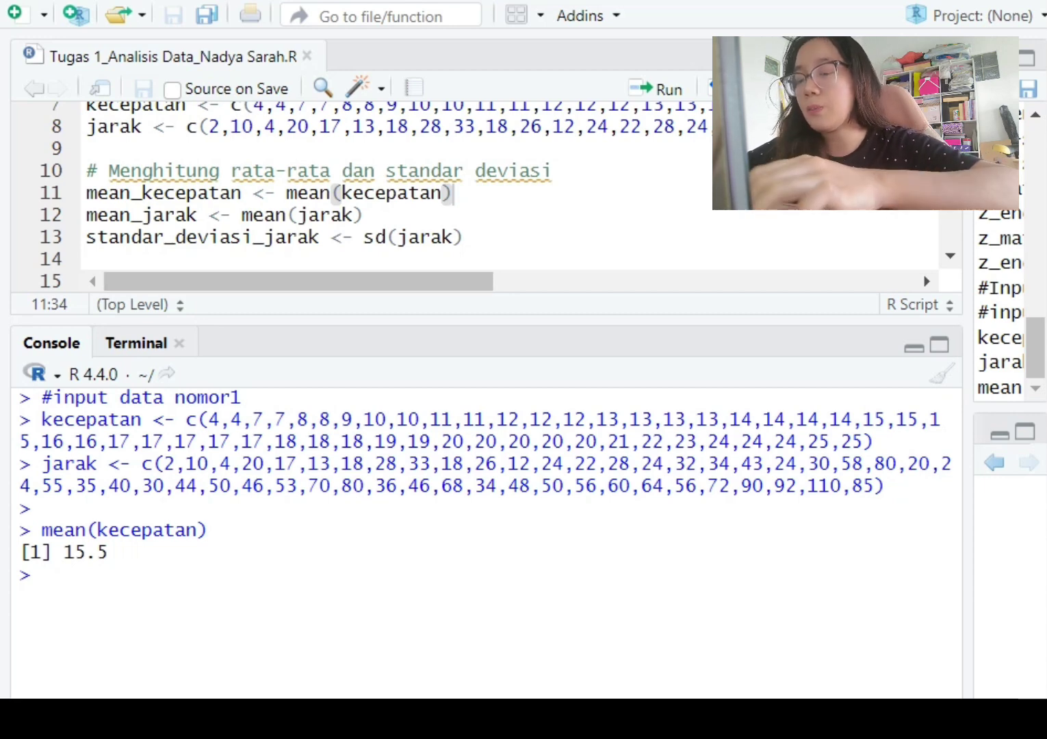
- Calculate the mean of the distance data in the console with mean(jarak)
type("mea")
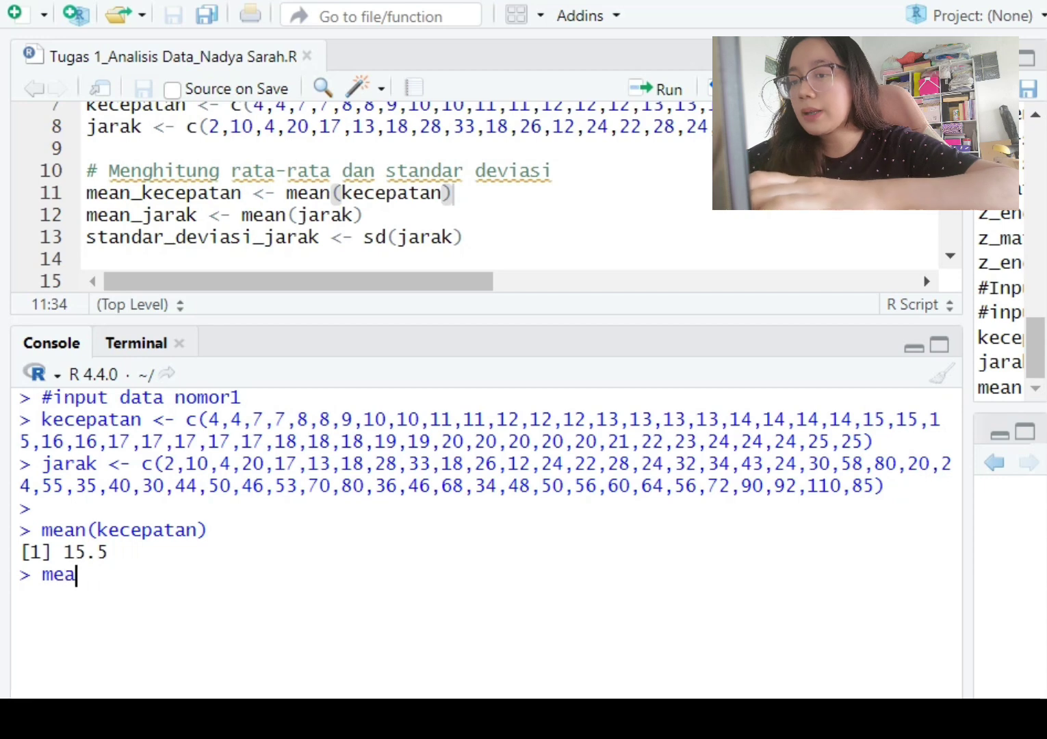
type("n(")
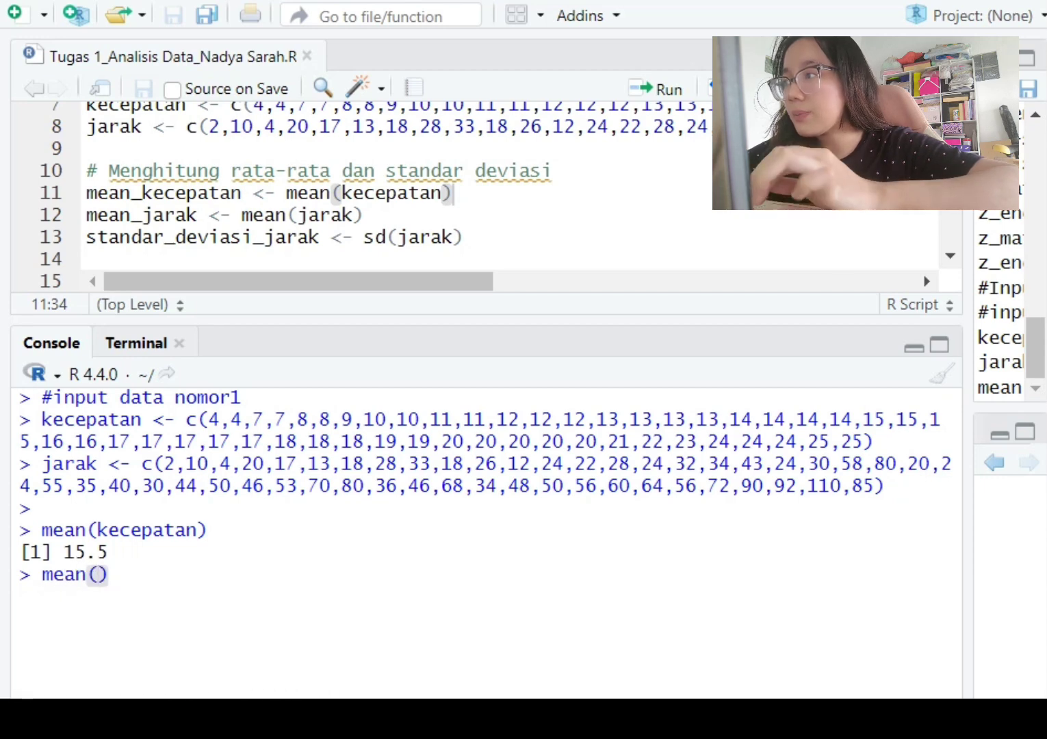
type("jara")
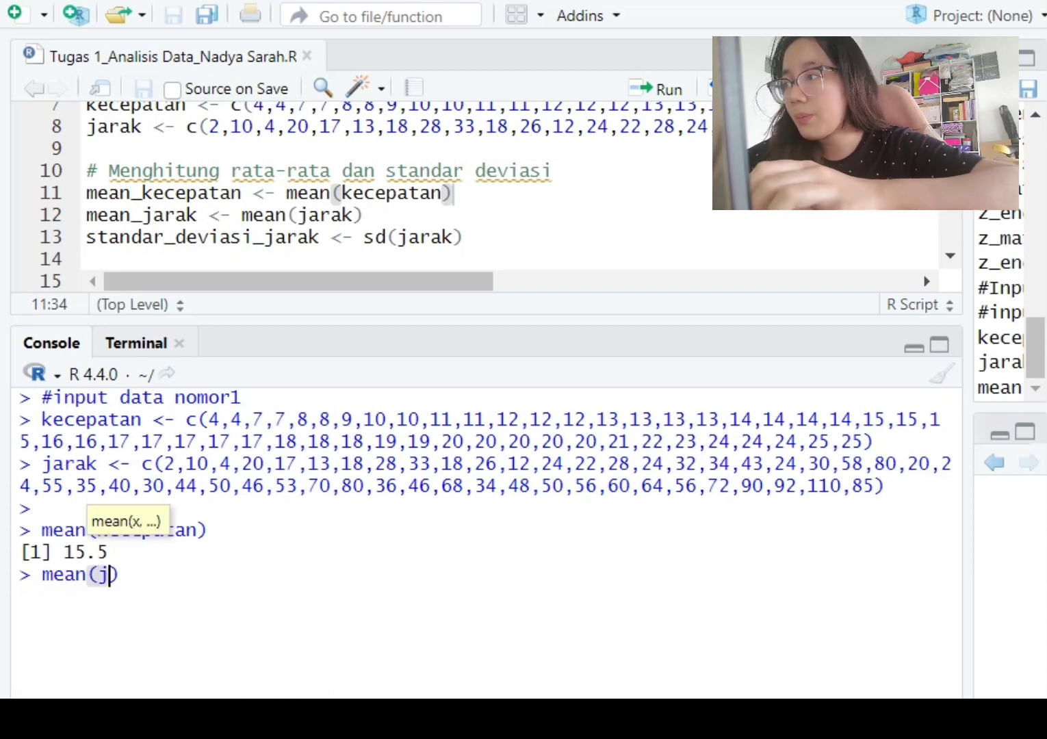
type("k")
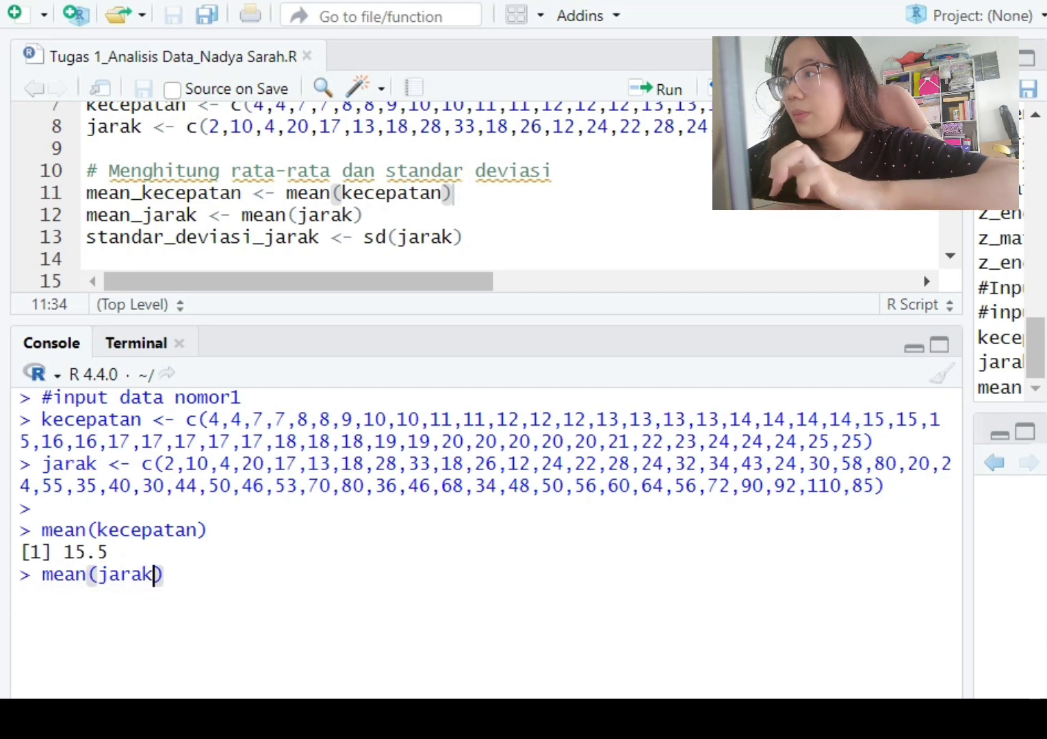
key("Return")
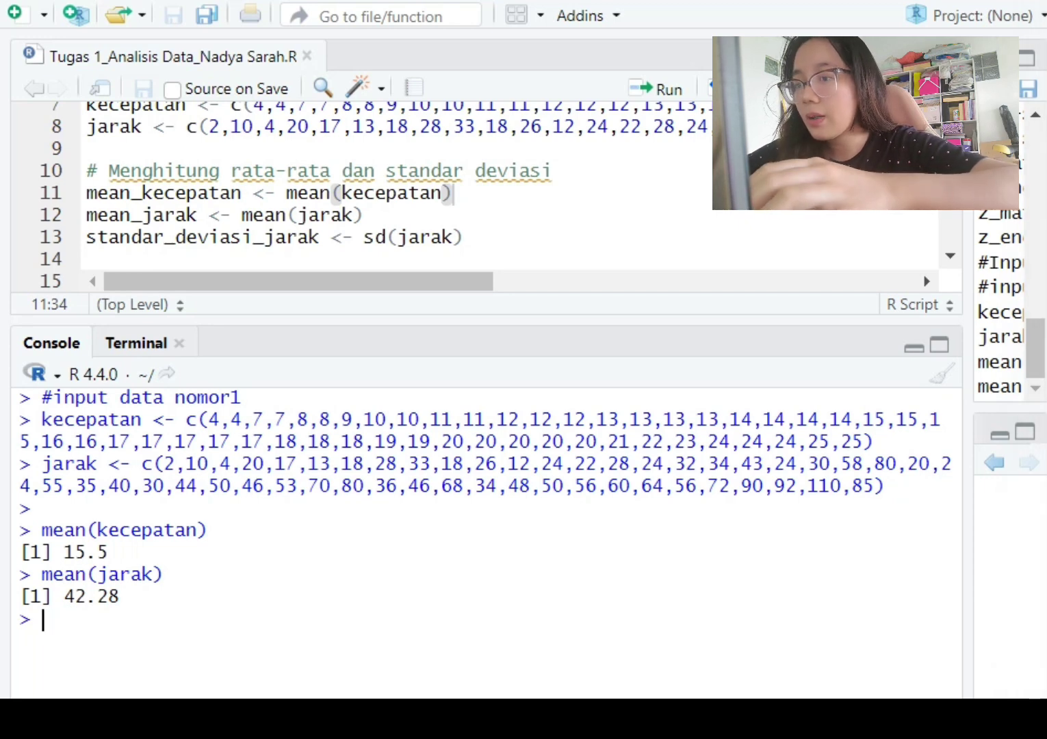
- Calculate the standard deviation of the distance data in the console with sd(jarak)
type("sd")
type("(ja")
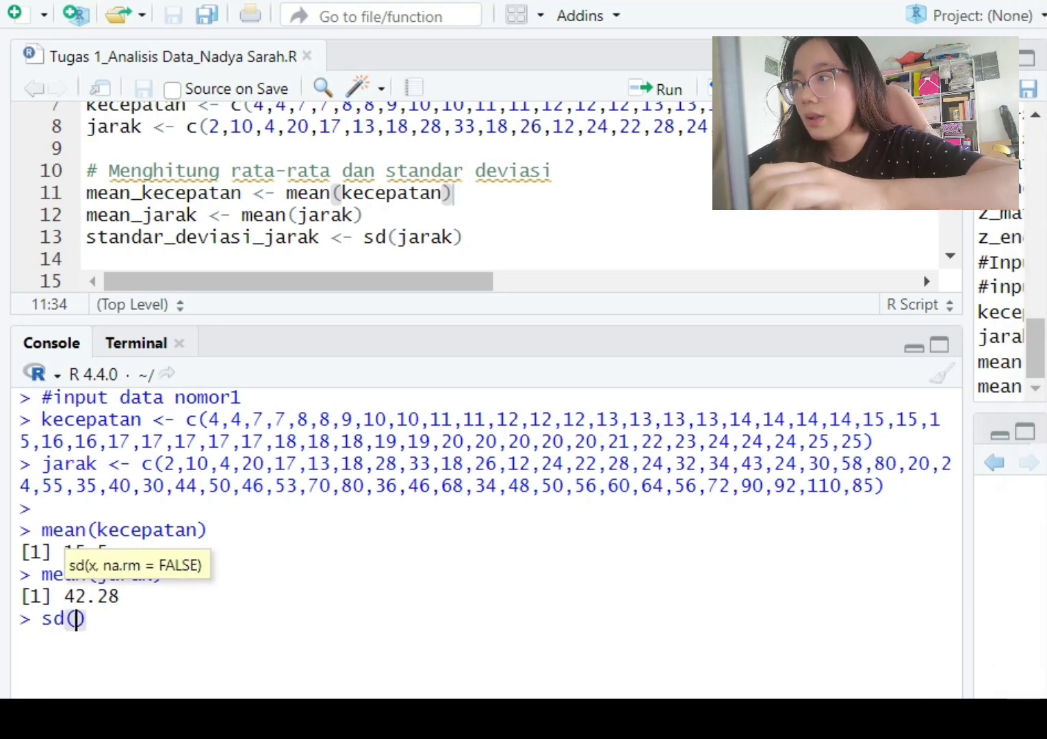
type("rak")
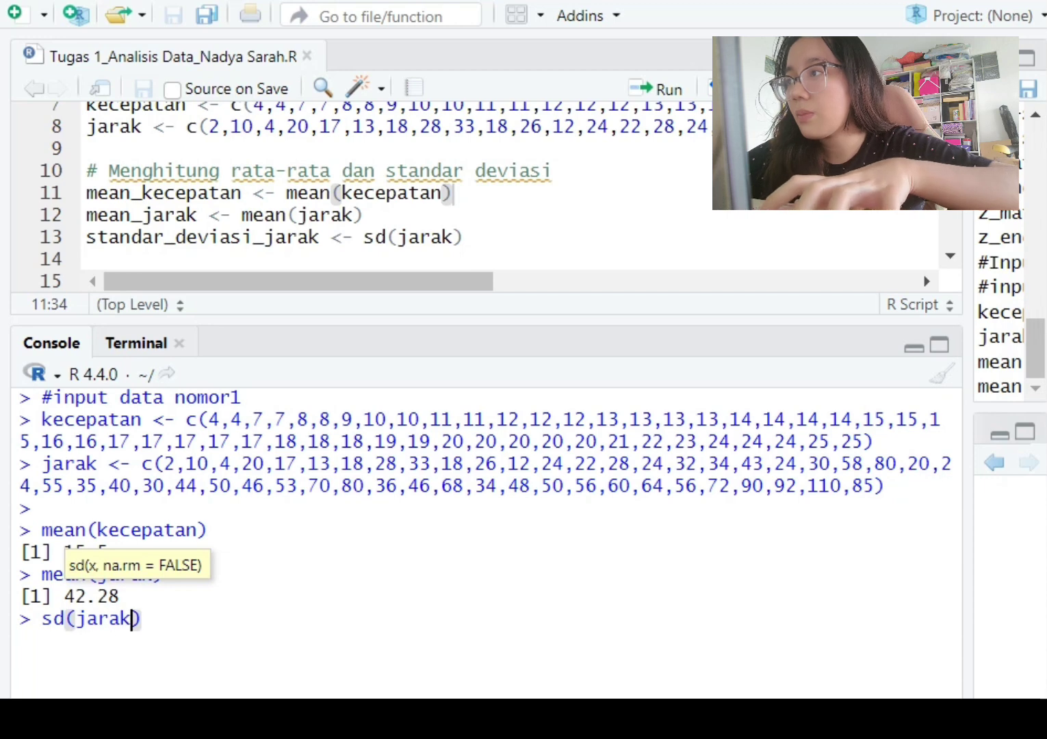
key("Return")
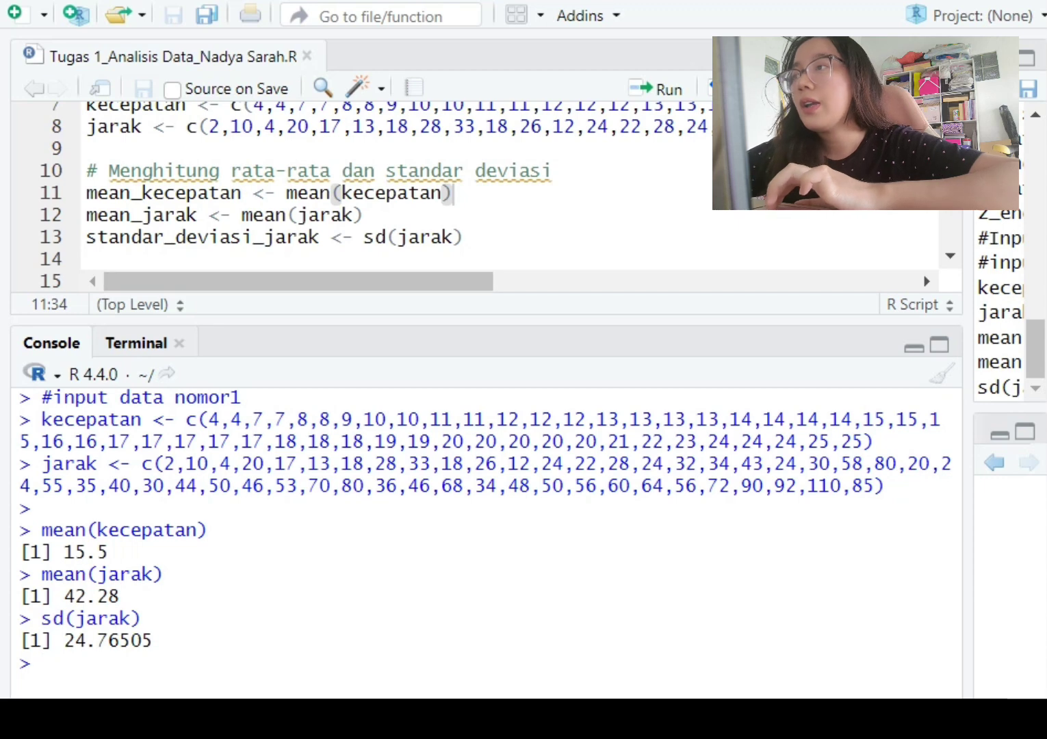
- Store the mean speed in the console by running line 11 of the script, mean_kecepatan <- mean(kecepatan)
scroll(393, 195, "down", 2)
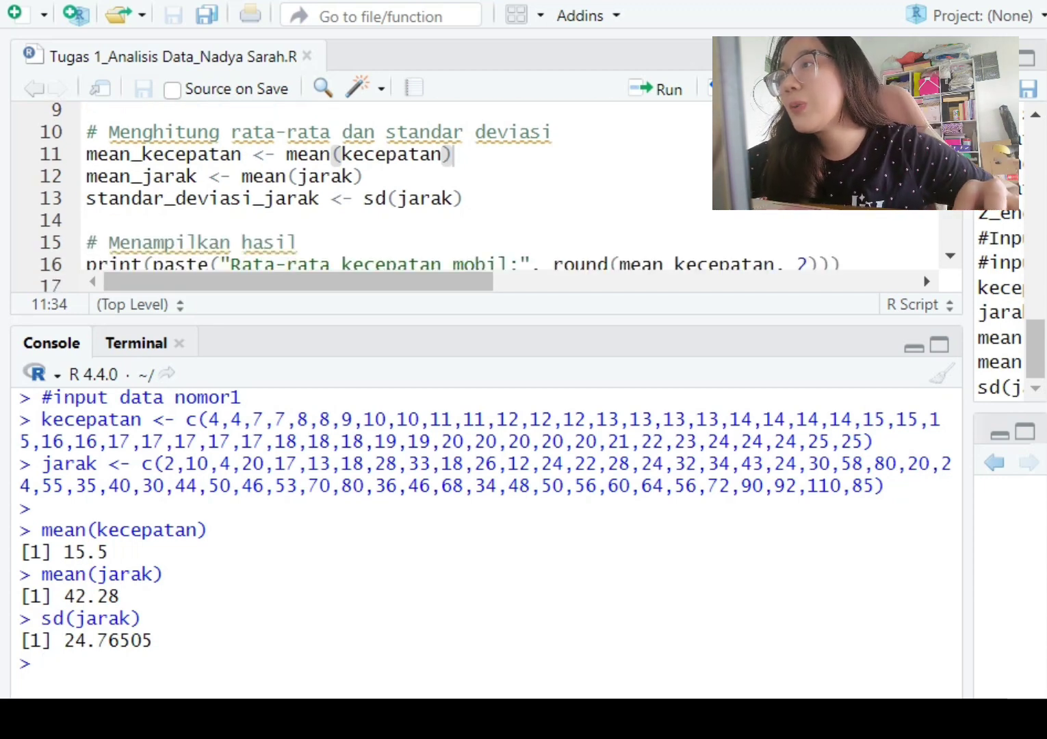
left_click_drag(463, 199, 86, 177)
left_click(453, 154)
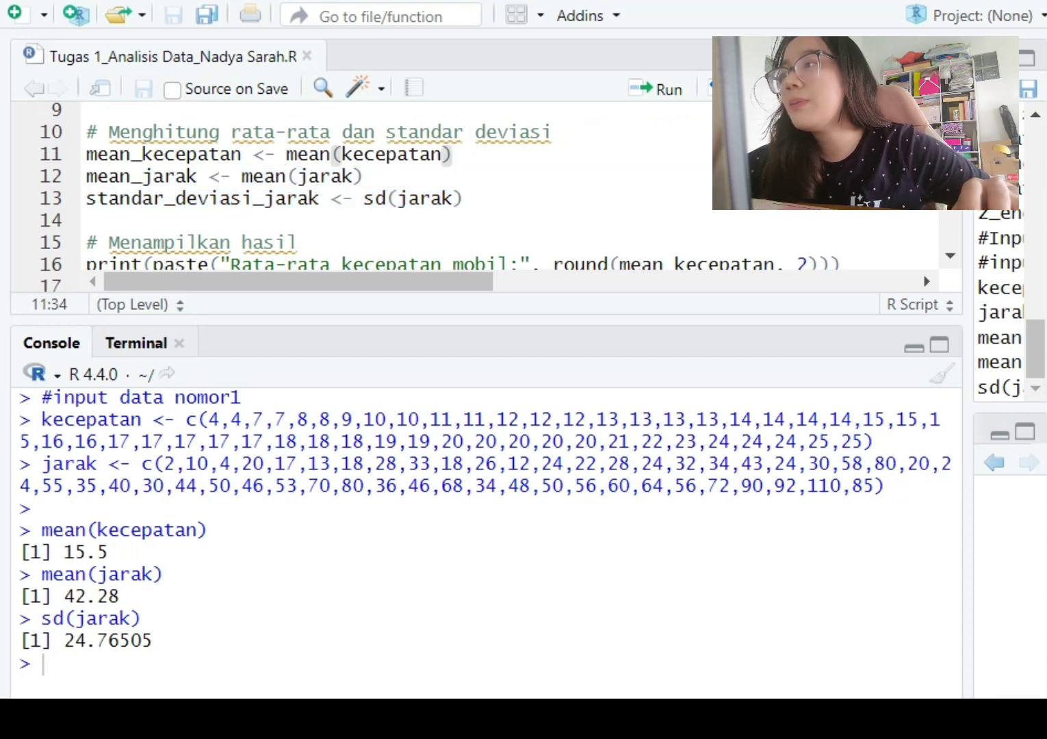
scroll(451, 192, "down", 2)
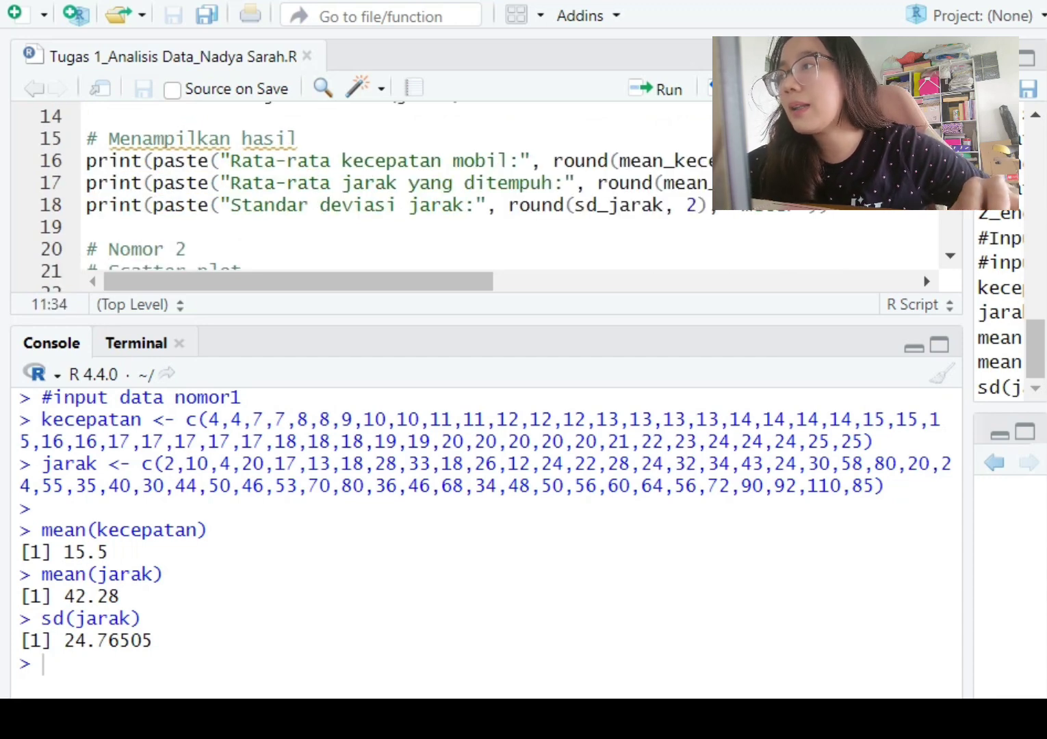
scroll(452, 191, "up", 4)
scroll(451, 192, "down", 2)
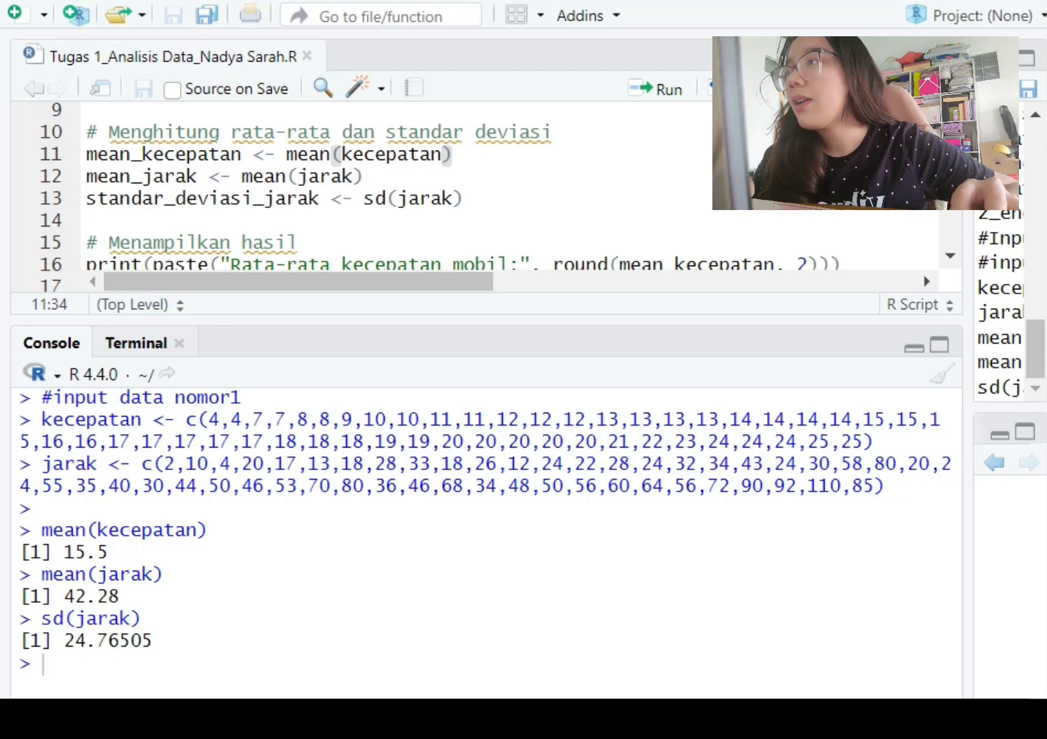
key("ctrl+shift+Left")
key("ctrl+shift+Left")
key("ctrl+shift+Left")
key("ctrl+shift+Left")
key("ctrl+shift+Left")
key("ctrl+shift+Left")
key("ctrl+shift+Left")
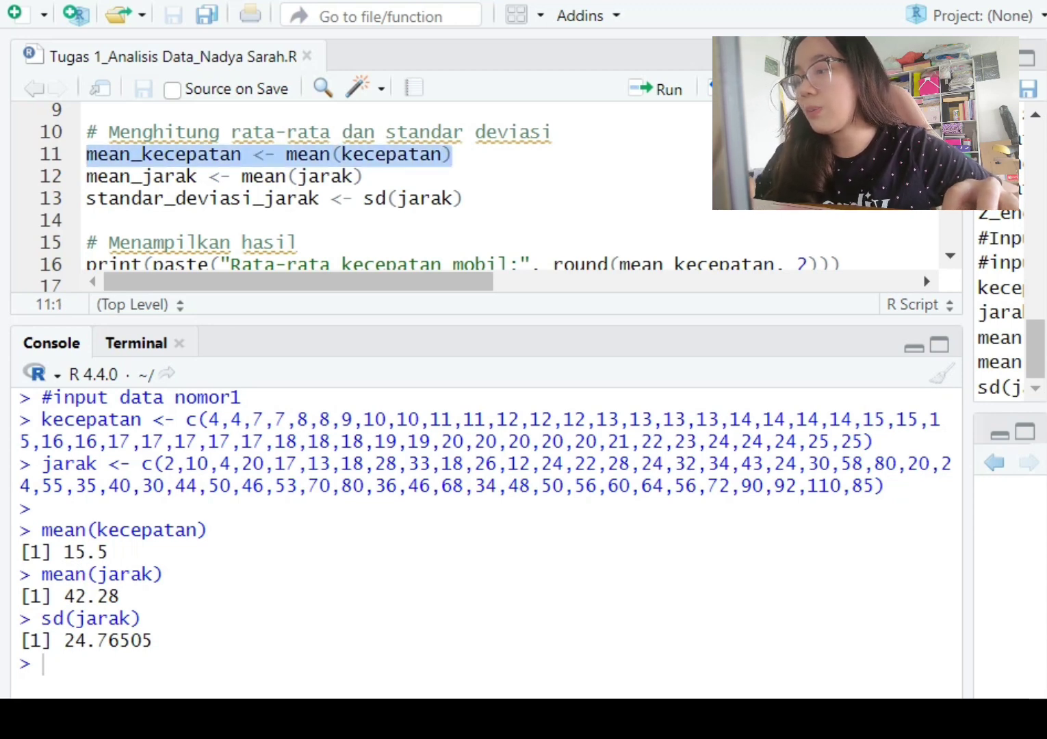
type("mean_kecepatan <- mean(kecepatan)")
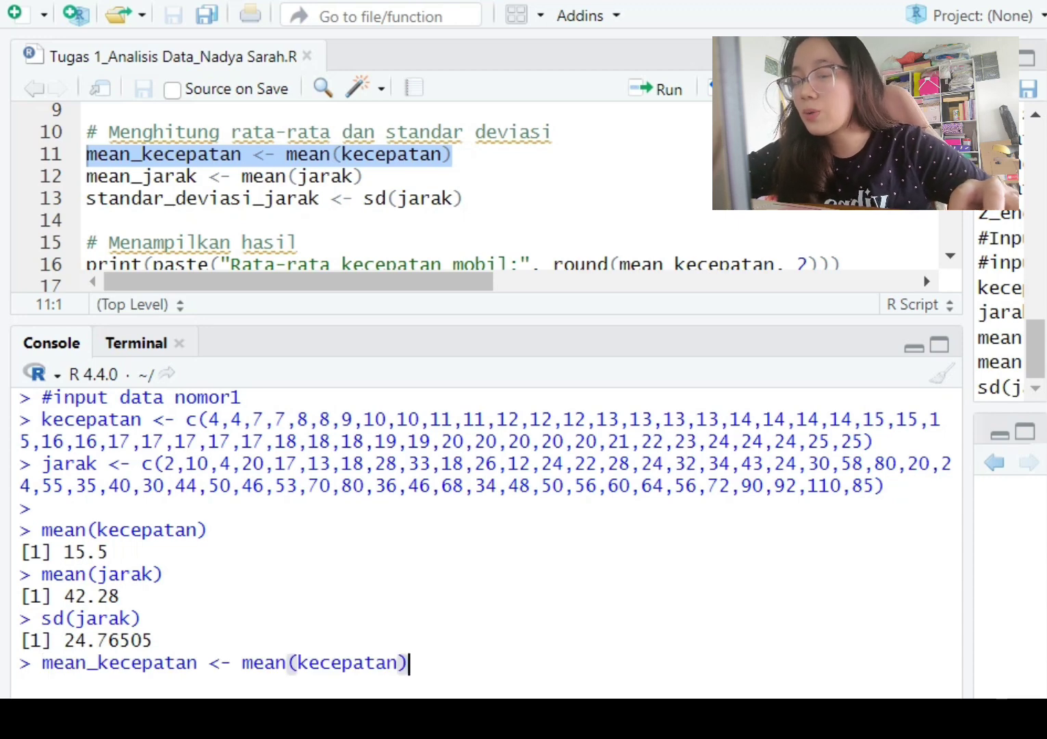
key("Return")
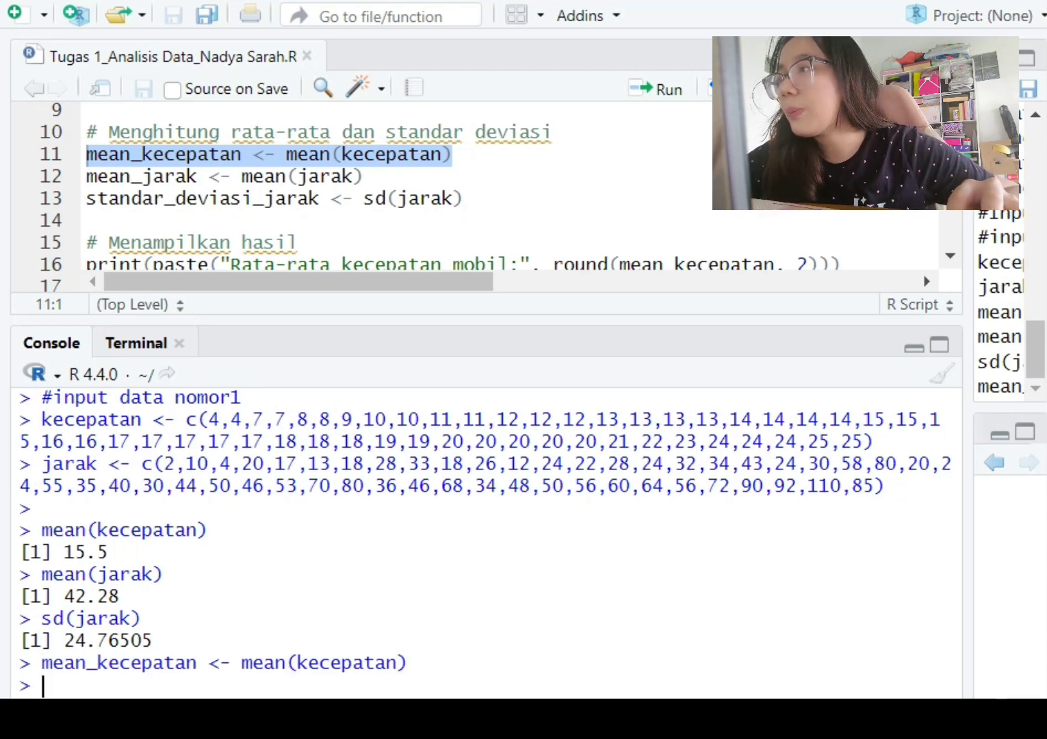
- Store the distance mean as mean_jarak and its standard deviation as standar_deviasi_jarak in the console, using script lines 12 and 13
left_click_drag(362, 175, 86, 175)
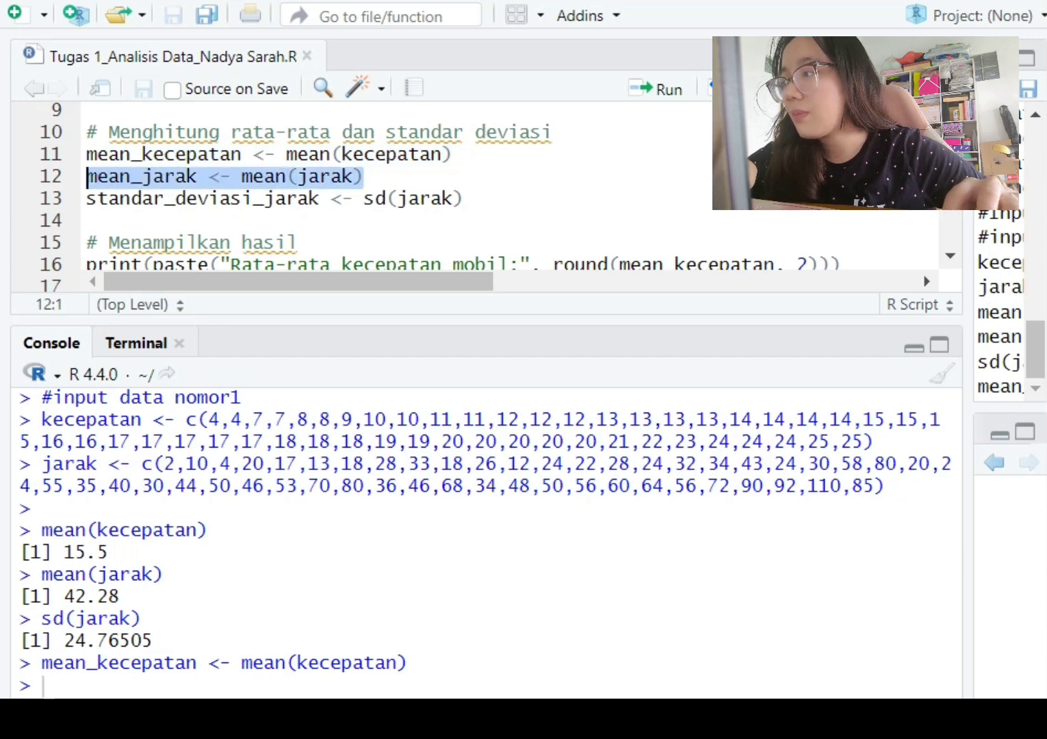
type("mean_jarak <- mean(jarak)")
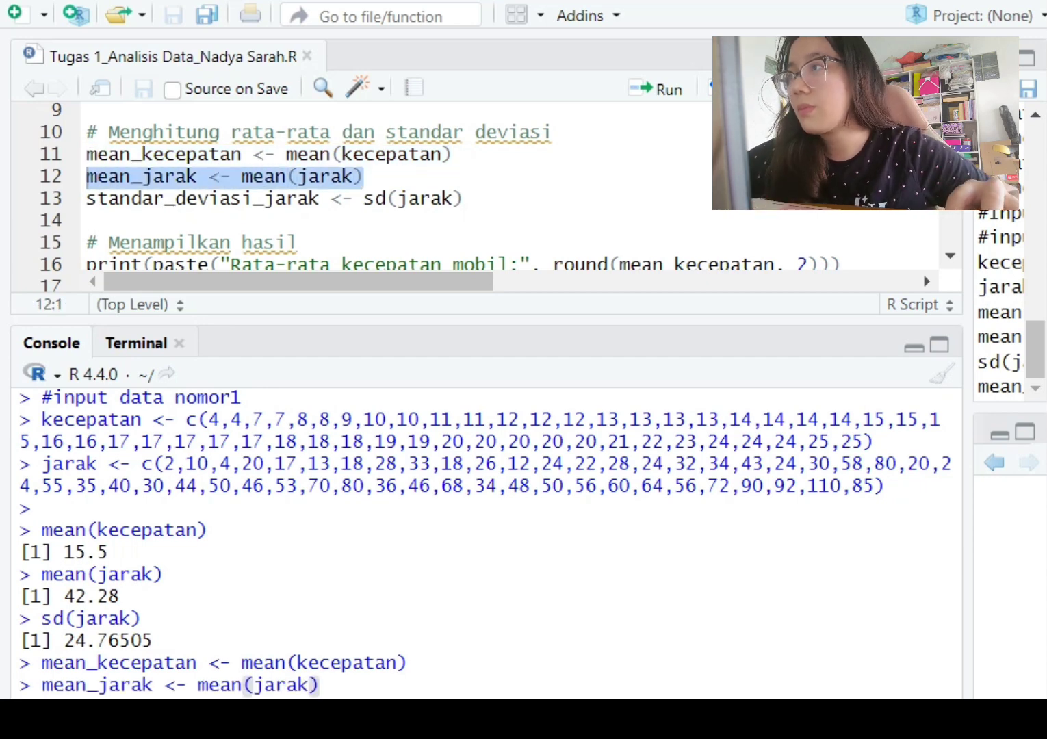
key("Return")
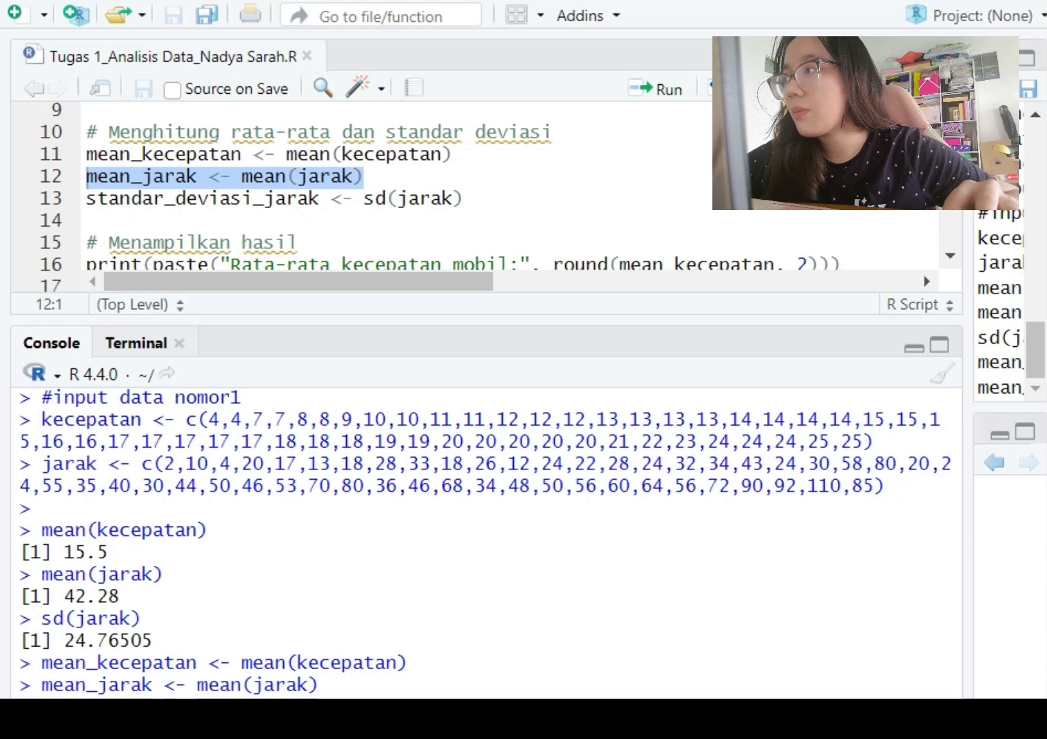
left_click_drag(462, 198, 86, 198)
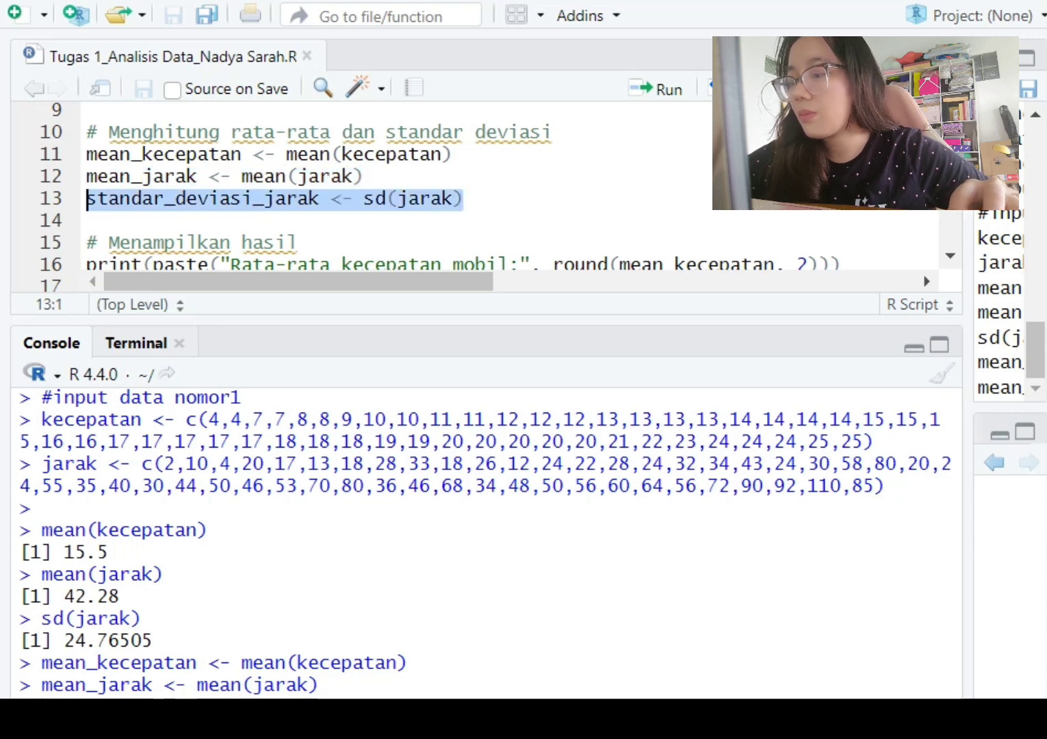
key("ctrl+Return")
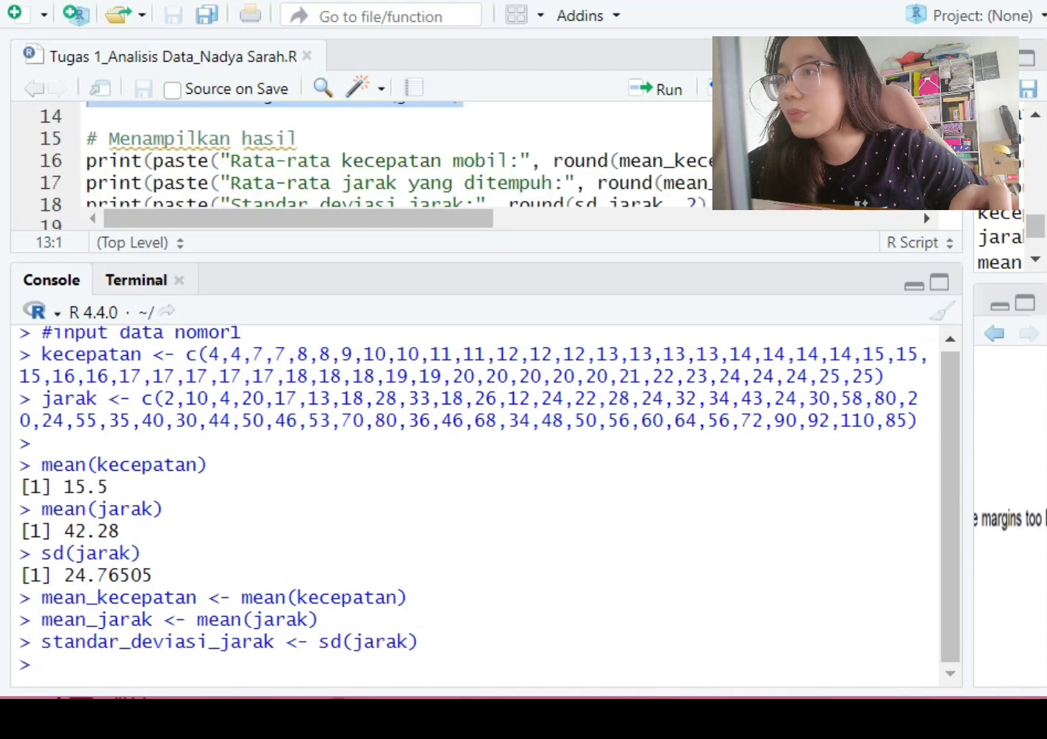
scroll(341, 164, "down", 1)
scroll(342, 164, "up", 3)
scroll(274, 164, "down", 2)
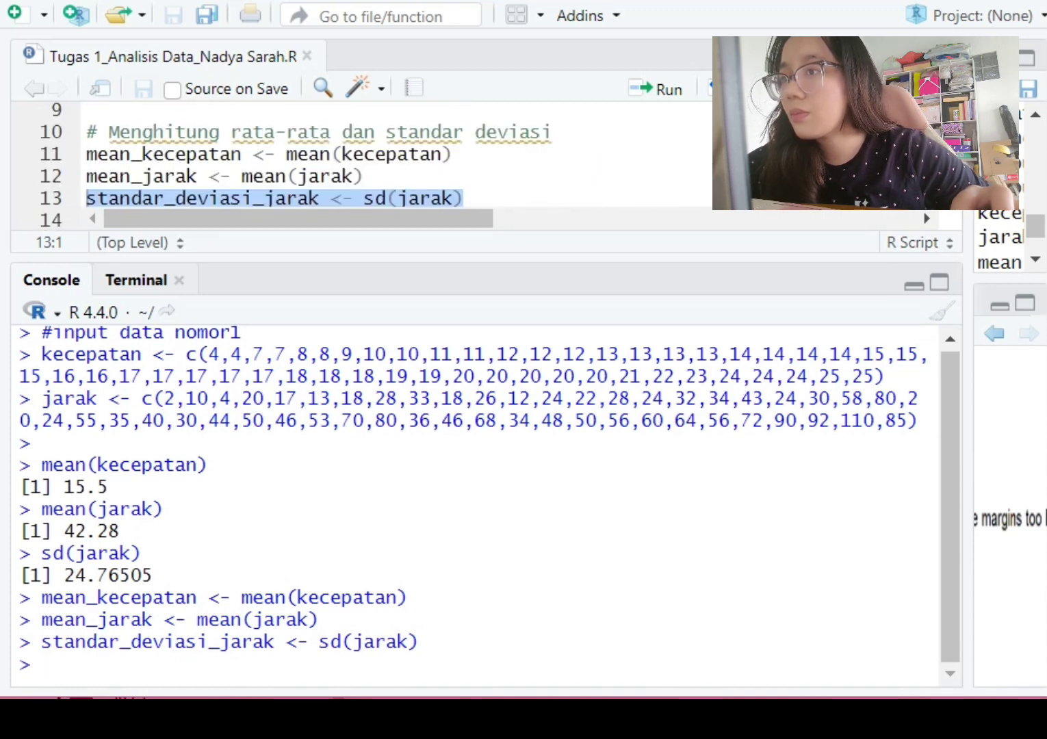
scroll(274, 164, "down", 2)
left_click_drag(855, 160, 365, 184)
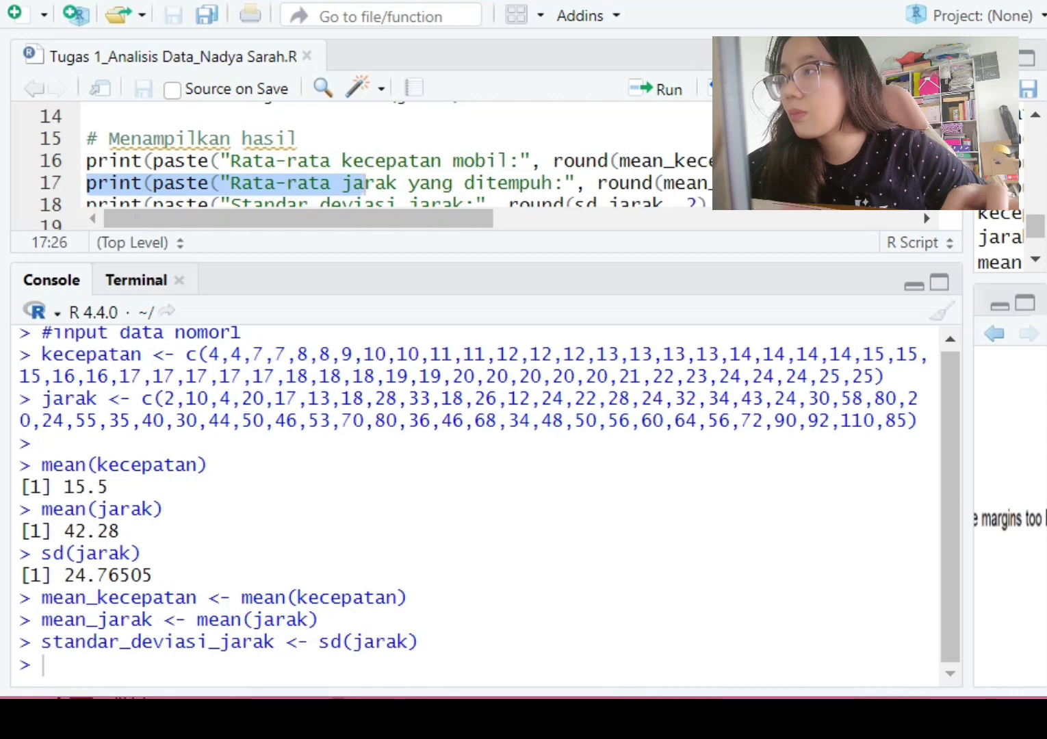
left_click_drag(844, 160, 105, 150)
scroll(105, 150, "up", 9)
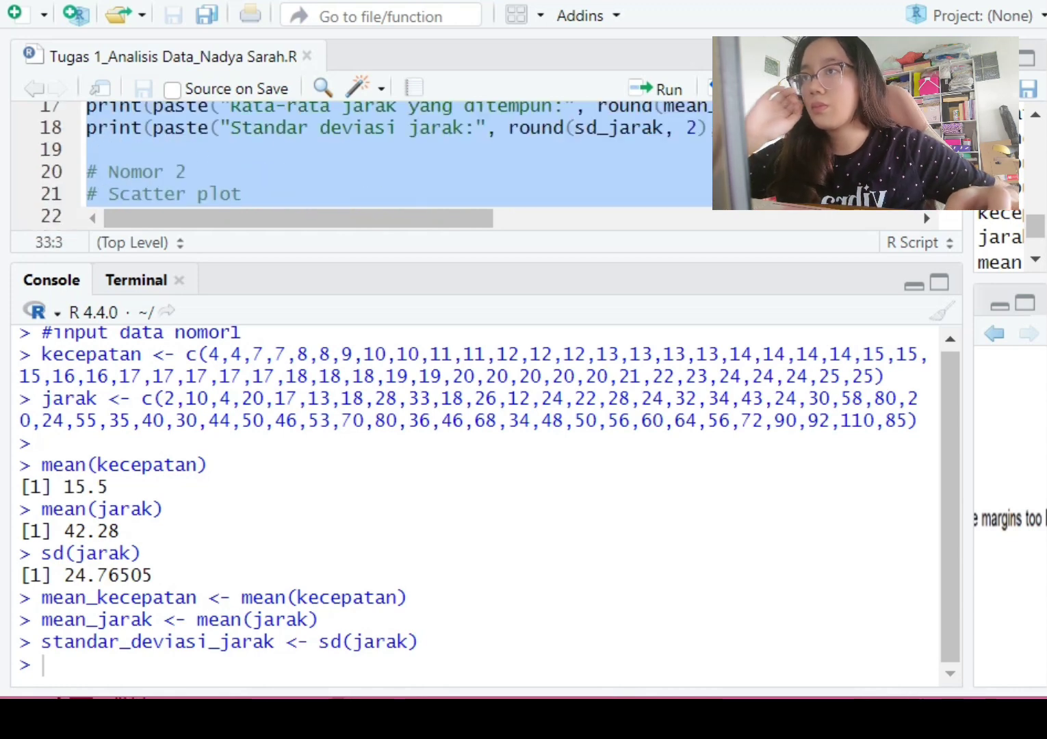
scroll(396, 158, "down", 3)
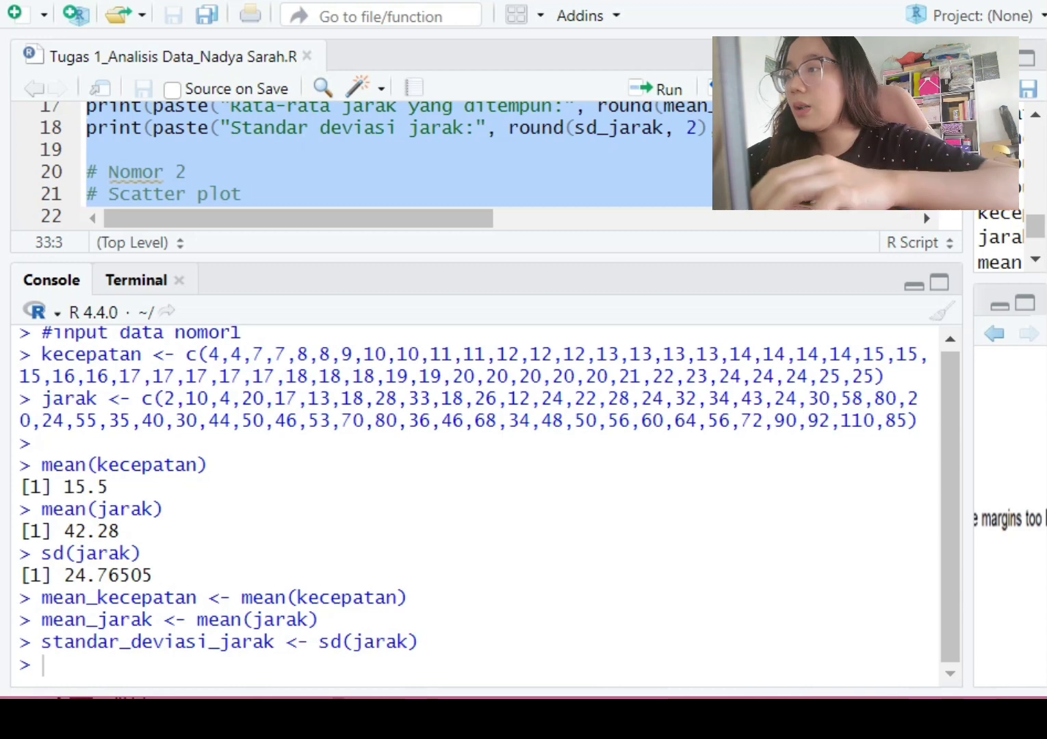
- Enlarge the script area and run line 16 to print the "Rata-rata kecepatan mobil:" result rounded to 2 decimals
left_click_drag(480, 256, 479, 351)
left_click(241, 194)
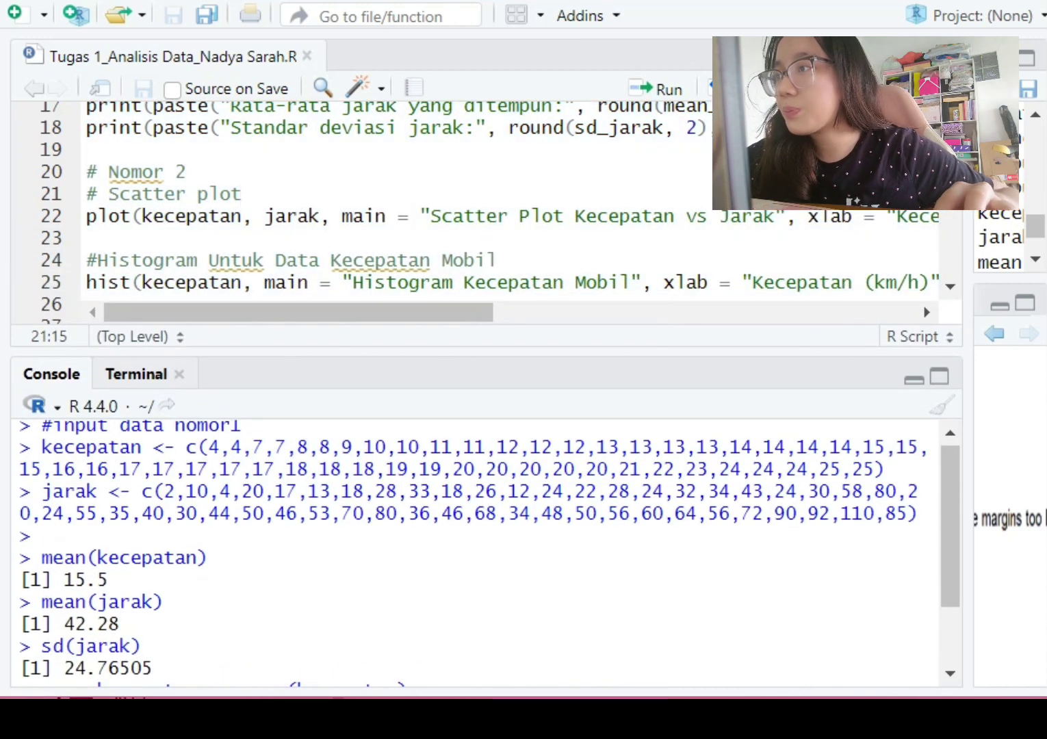
scroll(396, 205, "up", 2)
left_click_drag(86, 187, 840, 186)
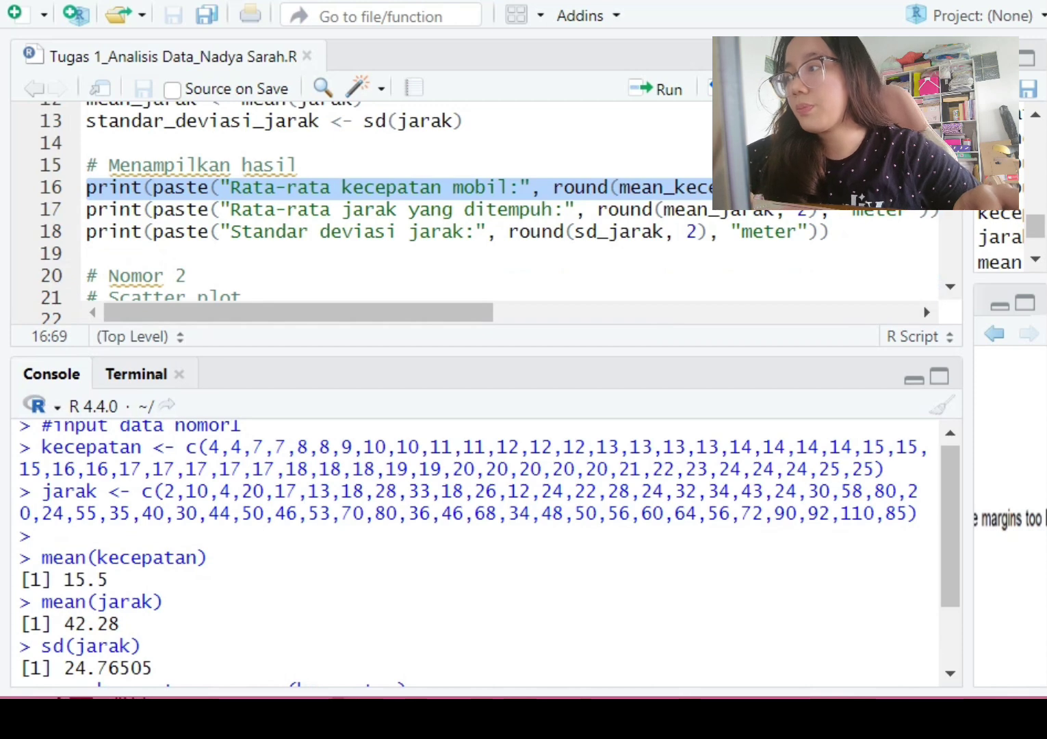
key("ctrl+Return")
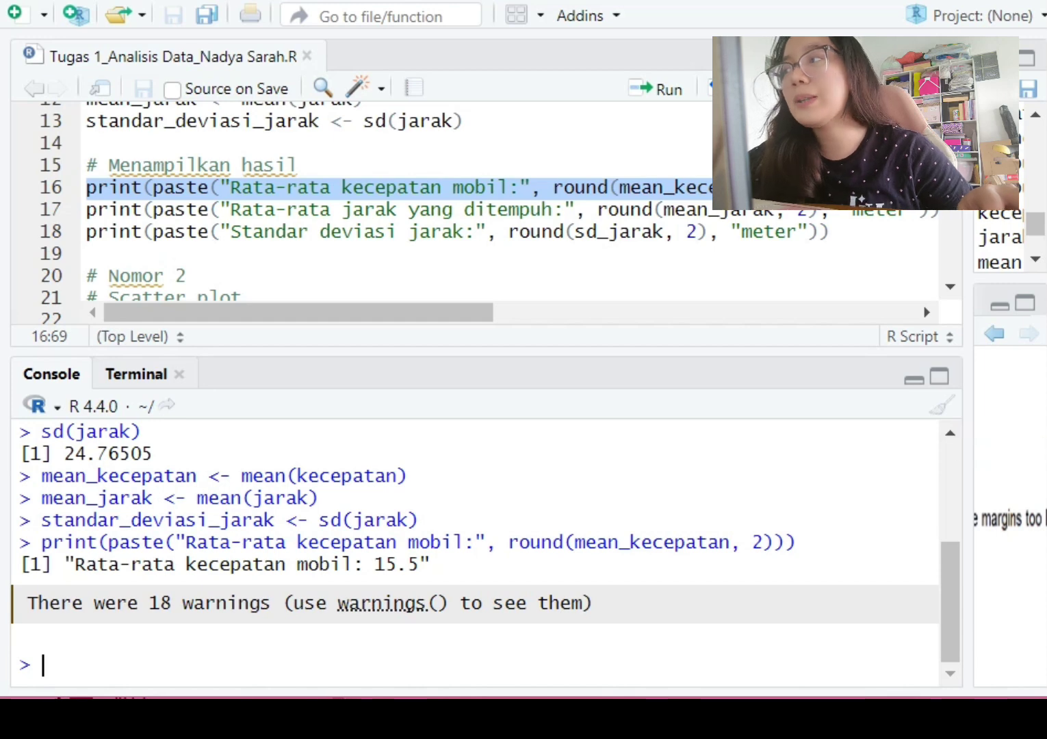
- Clear the console and copy the script's scatter plot command from line 22 to the console prompt
scroll(480, 547, "up", 5)
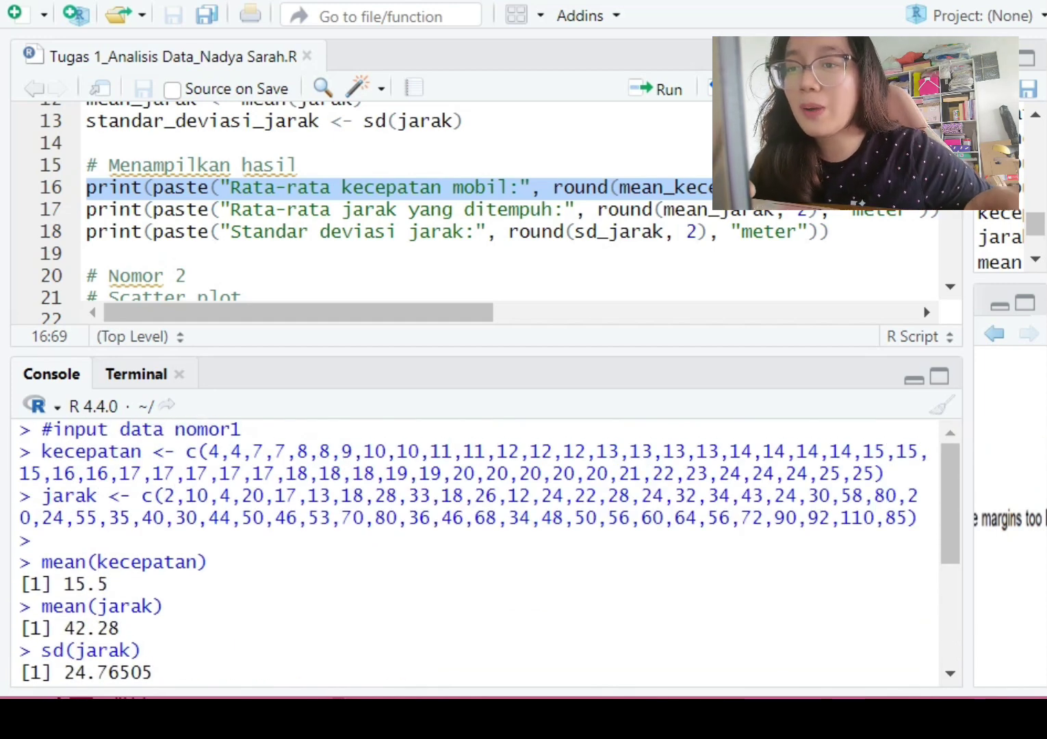
key("ctrl+l")
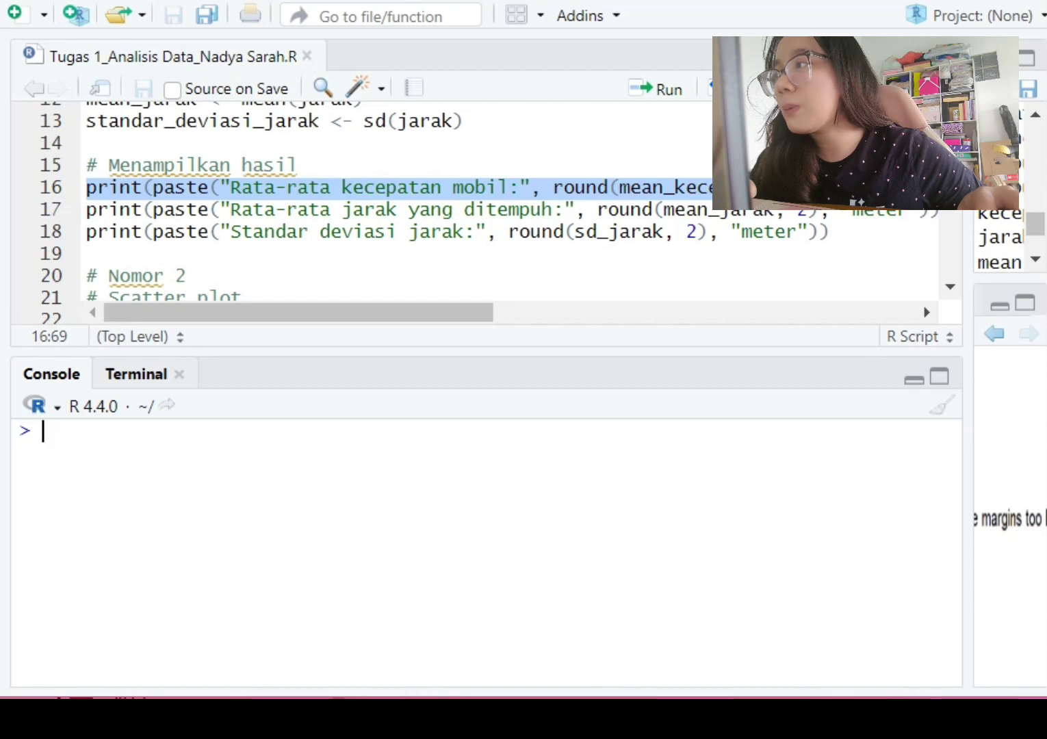
scroll(410, 205, "down", 4)
scroll(410, 206, "up", 2)
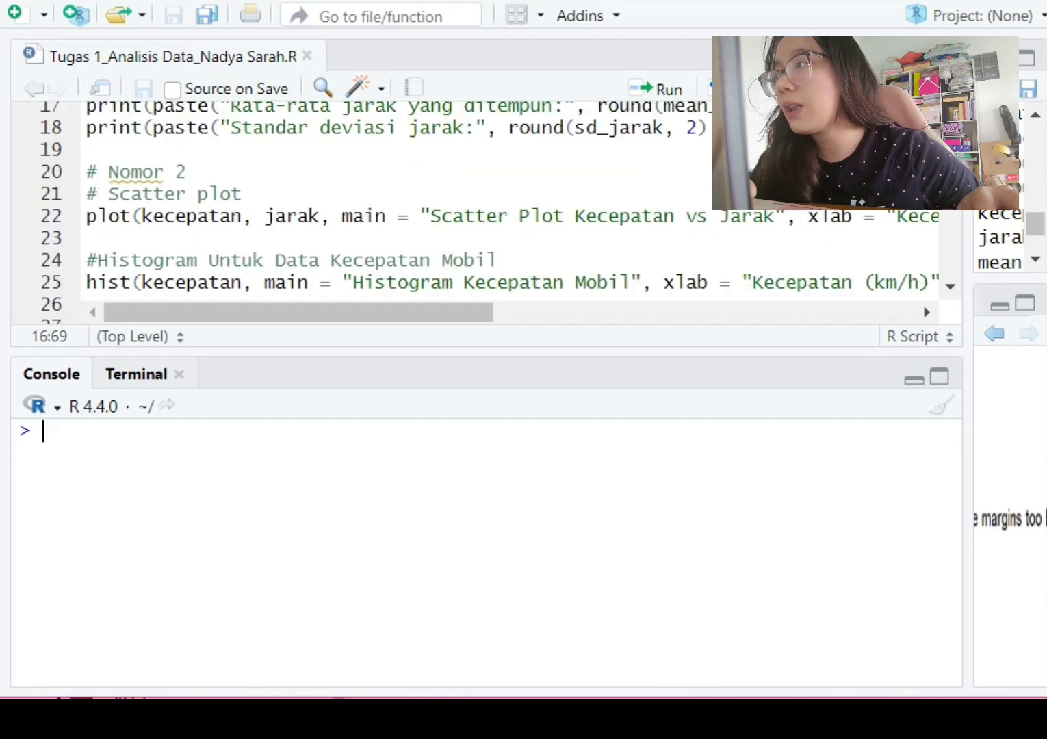
left_click(153, 217)
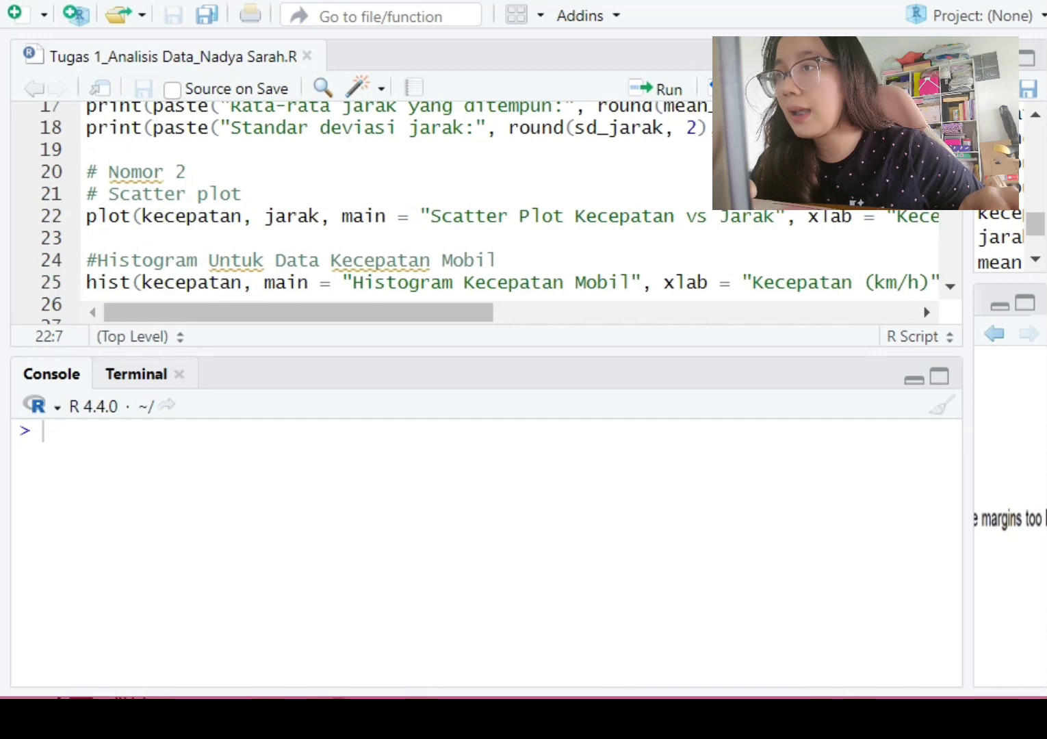
left_click_drag(86, 218, 907, 218)
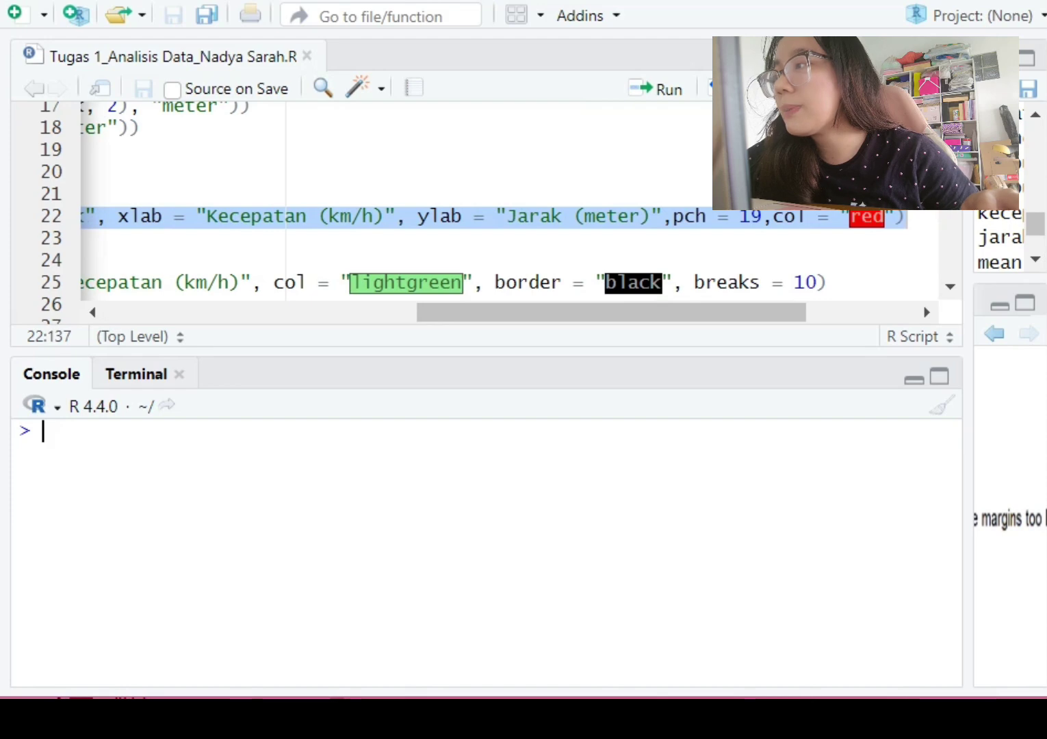
type("plot(kecepatan, jarak, main = \"Scatter Plot Kecepatan vs Jarak\", xlab = \"Kecepatan (km/h)\", ylab = \"Jarak (meter)\",pch = 19,col = \"red\")")
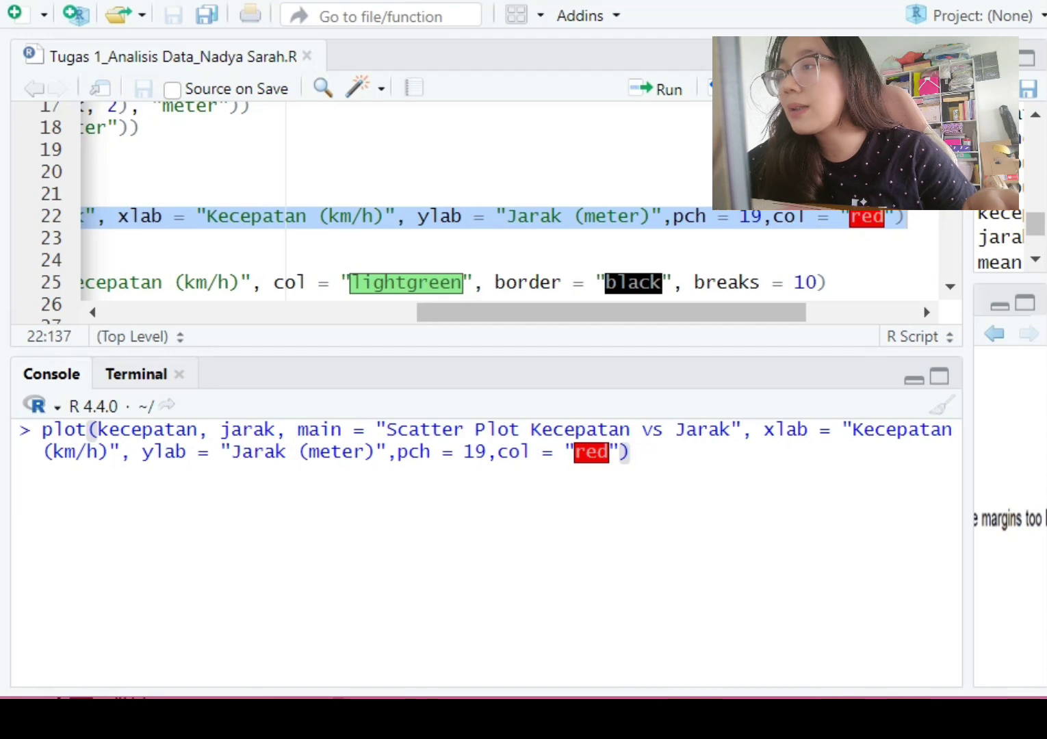
- Change the plot title in the console command to "Scatter Plot Kecepatan dan Jarak" and run the command
left_click(519, 430)
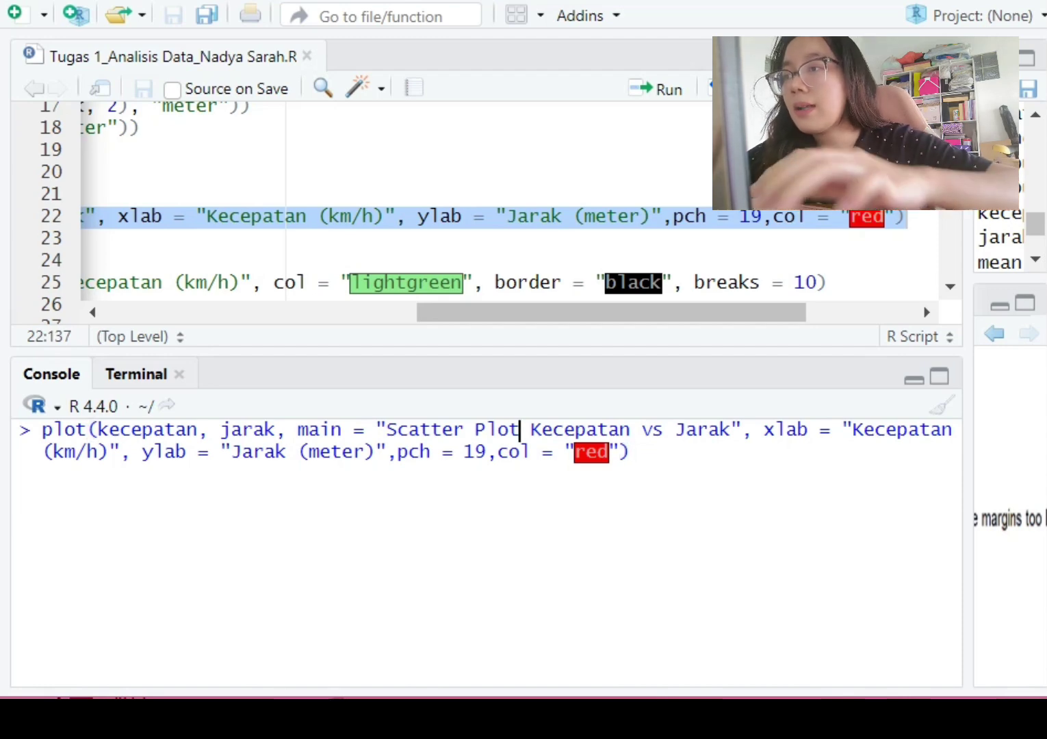
left_click(642, 429)
left_click(664, 429)
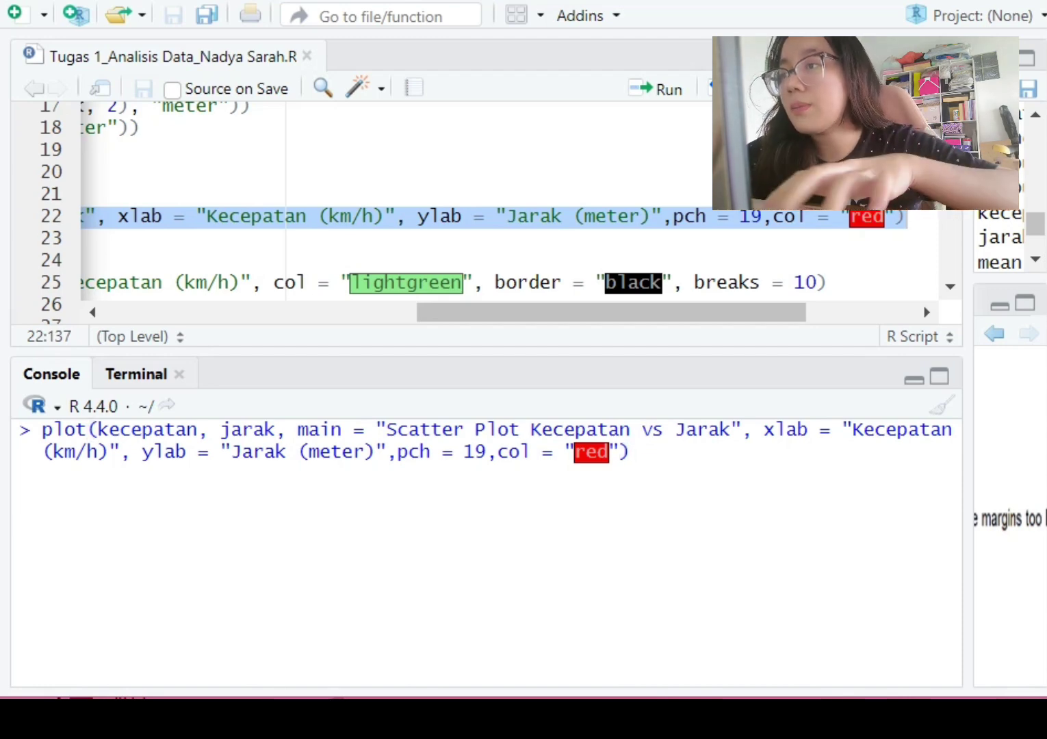
key("BackSpace")
key("BackSpace")
type("dan")
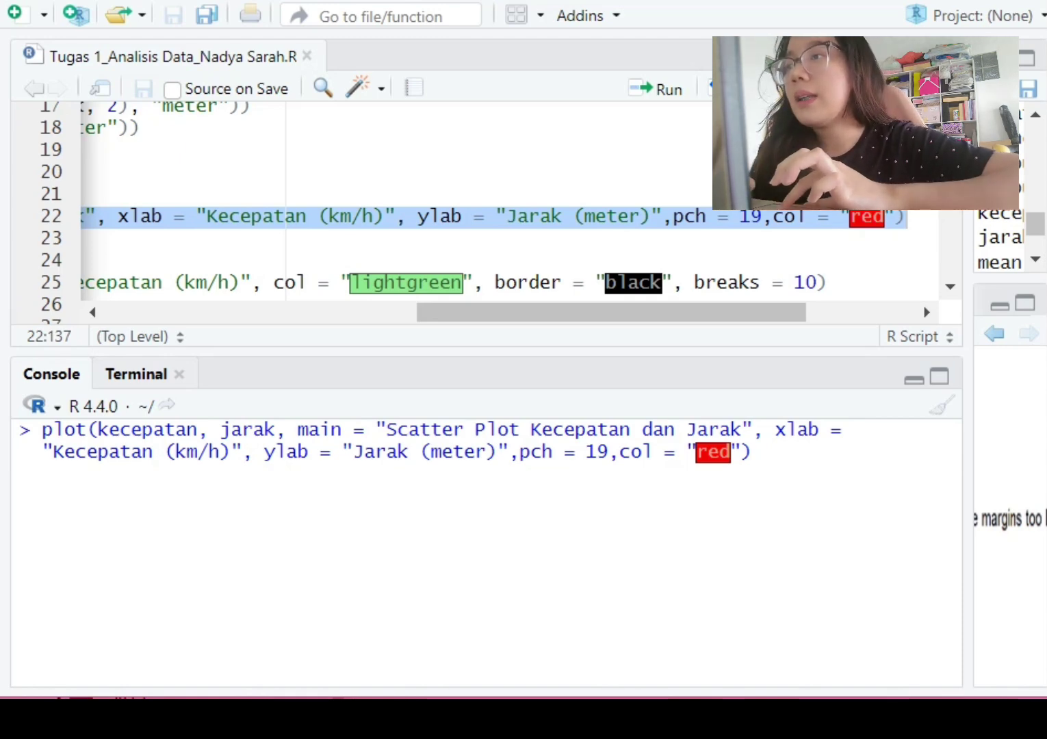
left_click(599, 452)
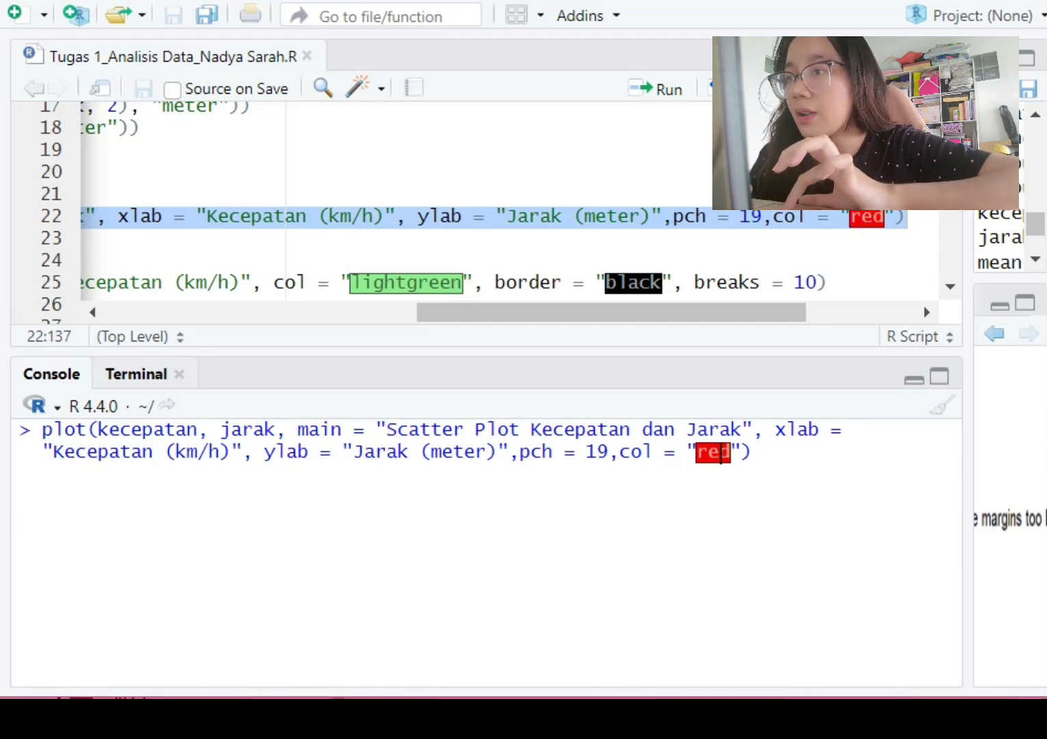
left_click(753, 452)
key("Return")
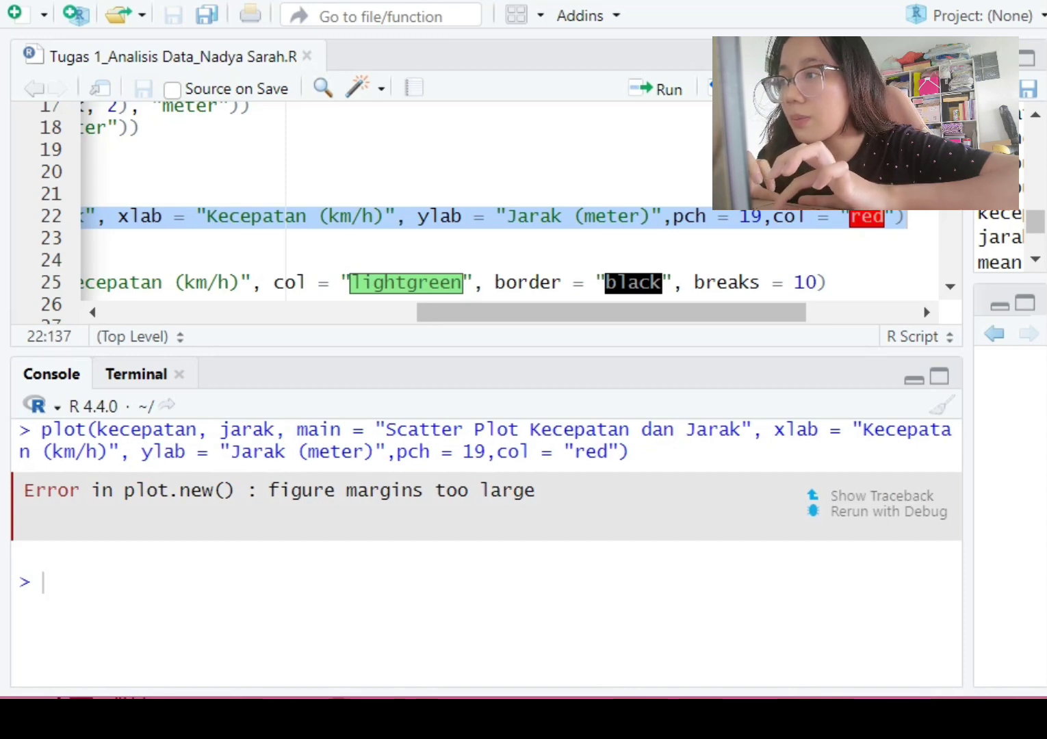
- Widen the plot area by restoring the four-pane layout and rerun the last scatter plot command
key("ctrl+shift+alt+0")
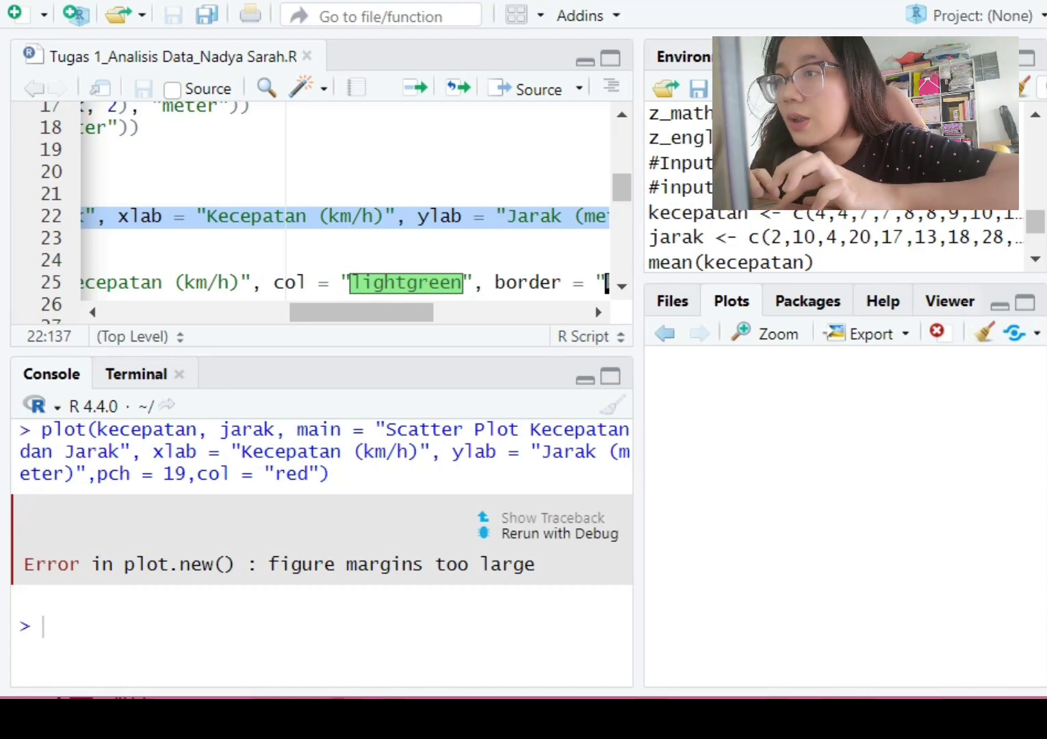
key("Up")
key("Return")
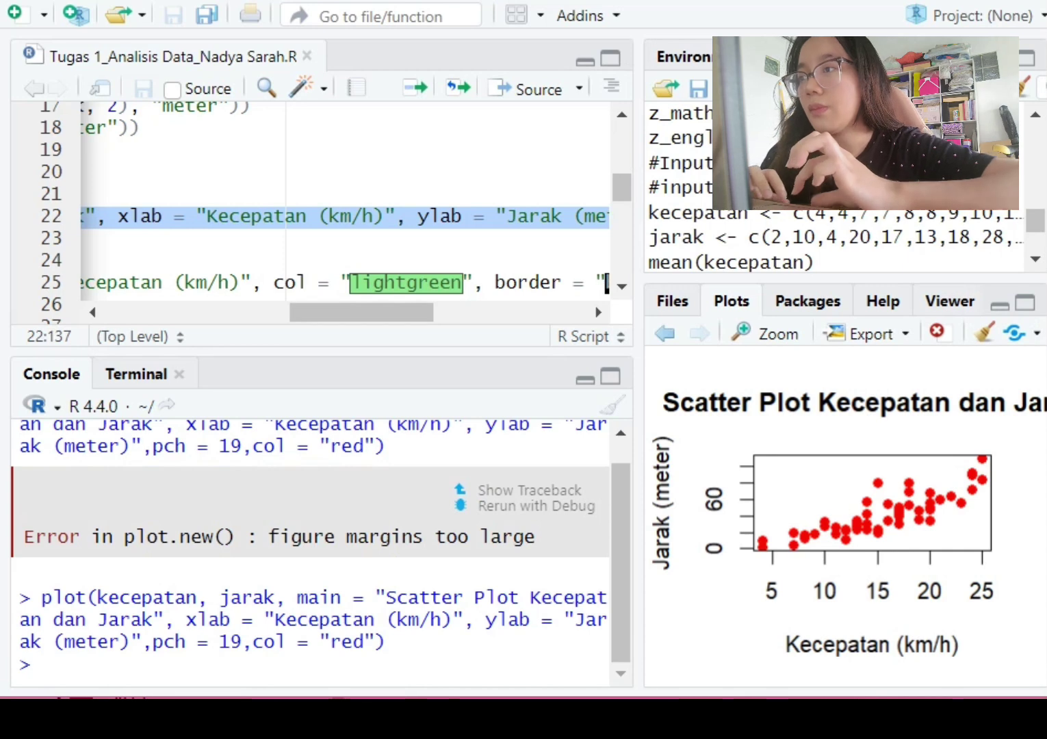
- Open the scatter plot's clipboard copy preview and update it to a width of 500
left_click(865, 333)
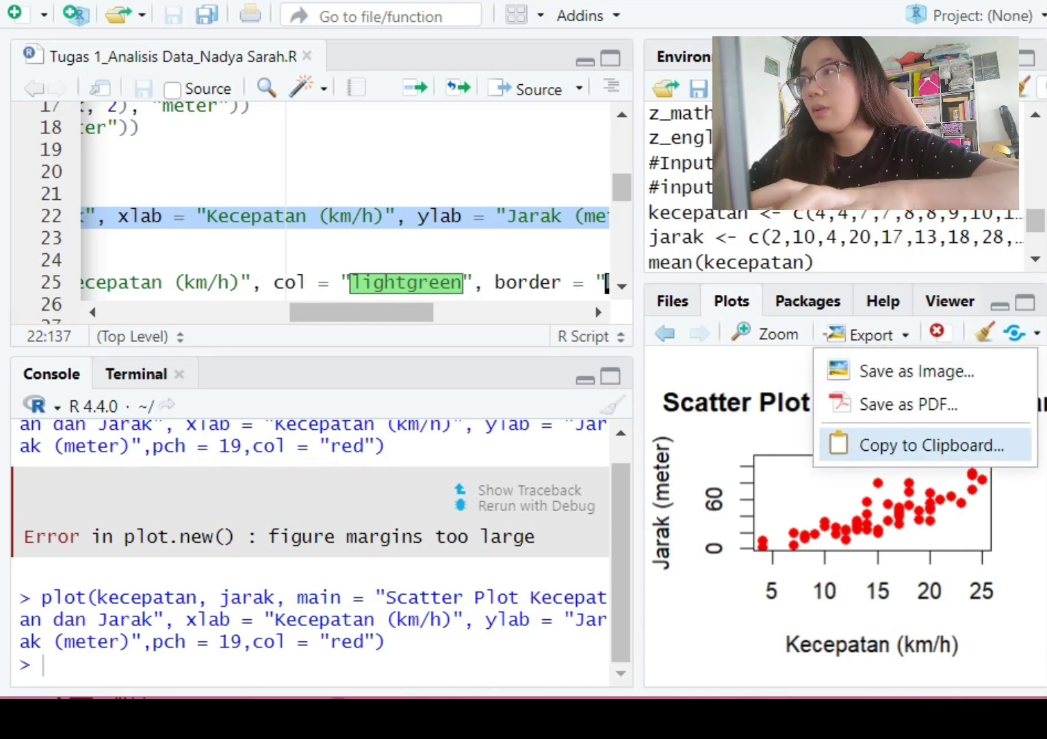
left_click(910, 446)
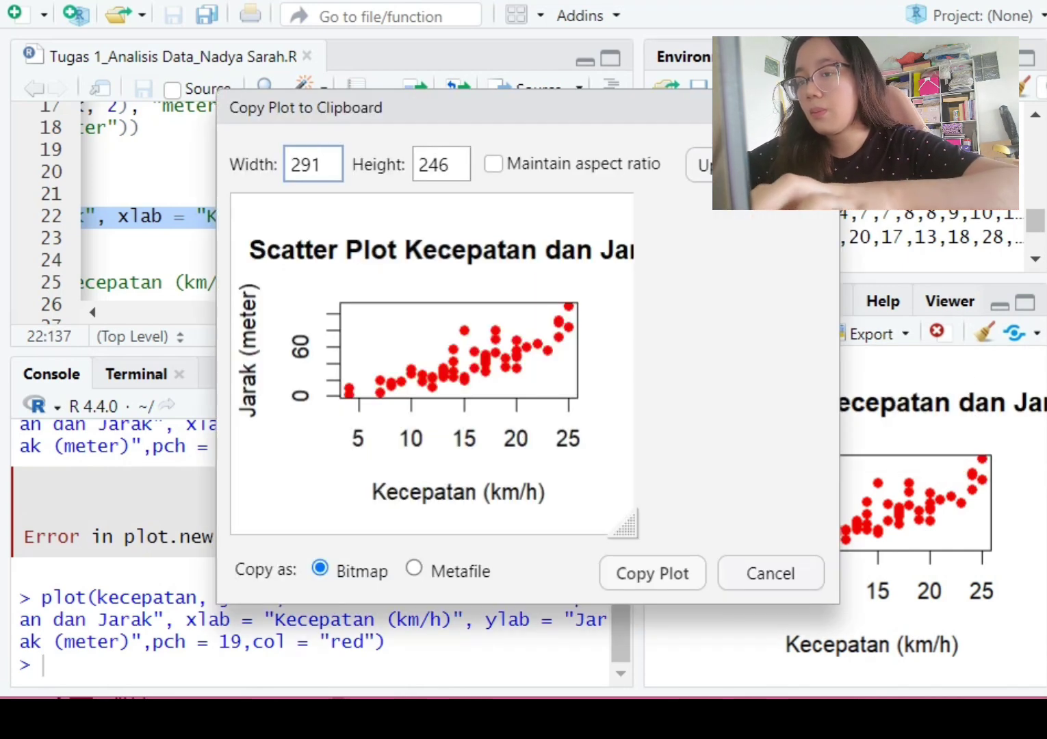
key("BackSpace")
key("BackSpace")
key("BackSpace")
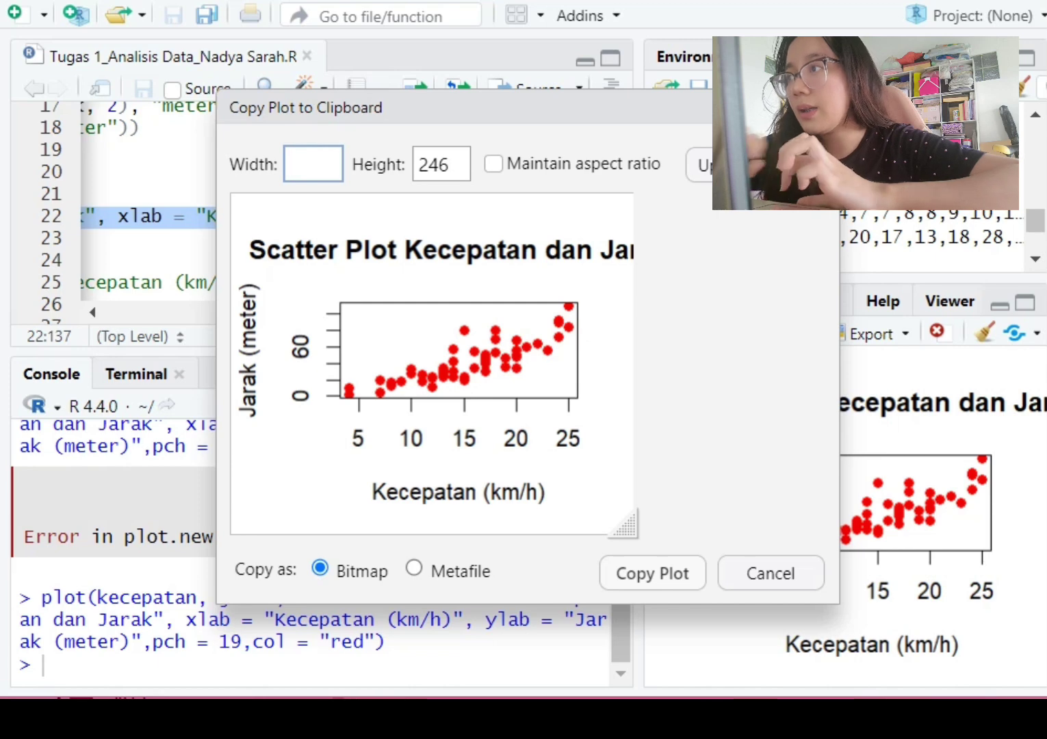
type("500")
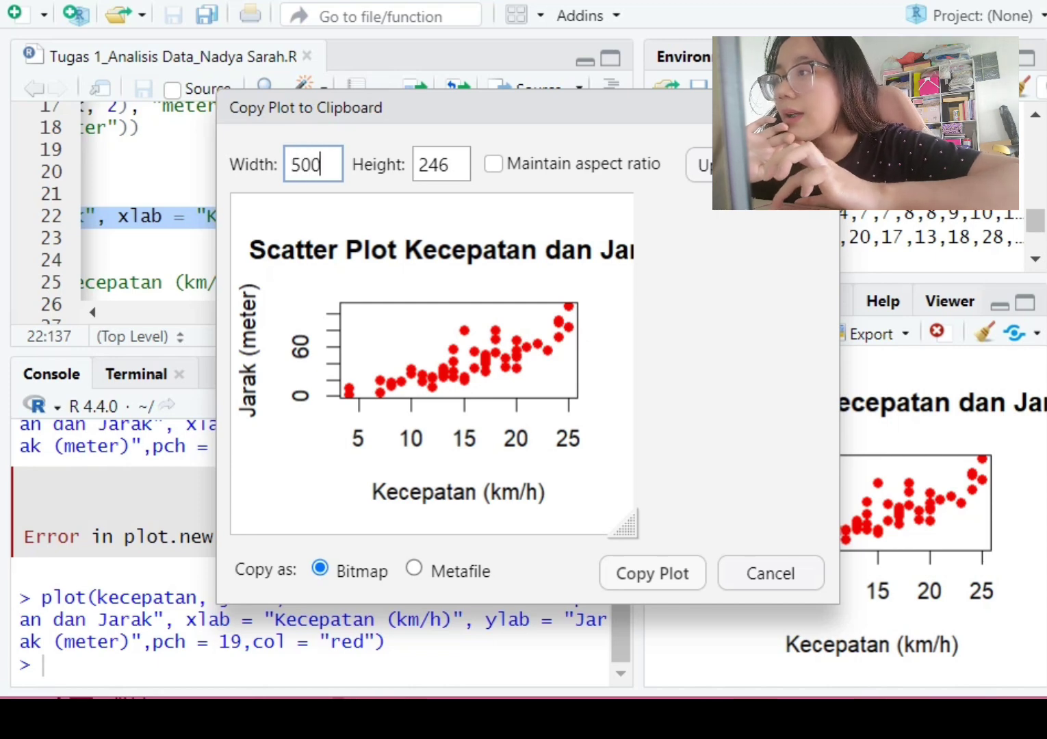
key("Return")
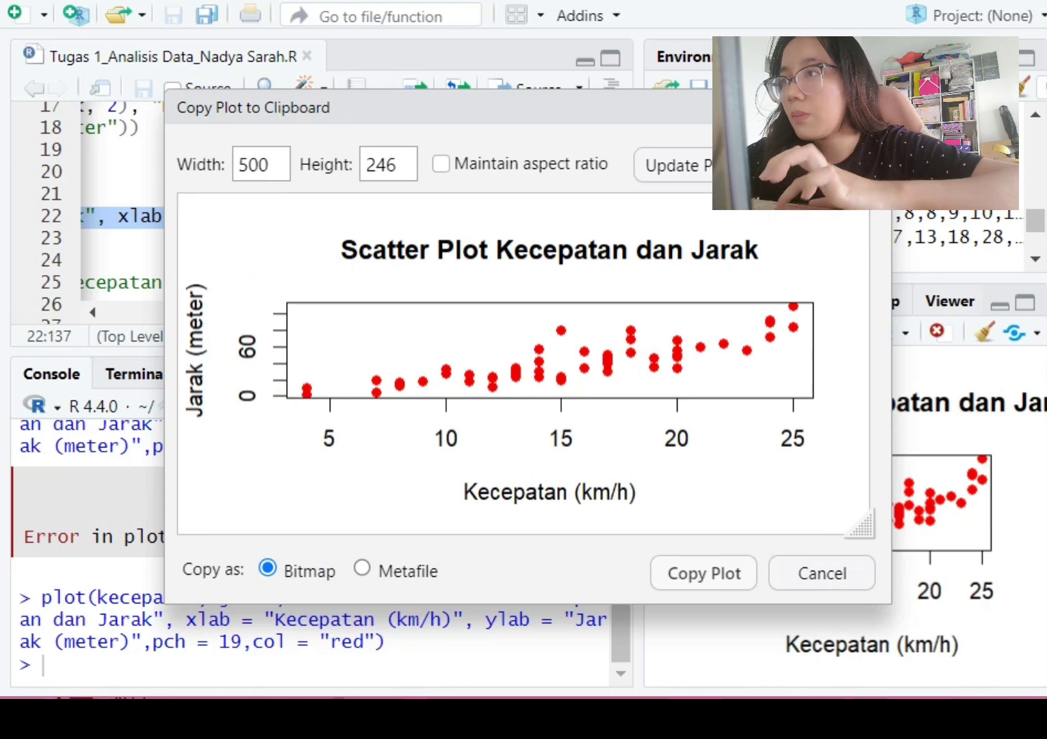
- Set the scatter plot preview's height to 400, view the enlarged plot and close the dialog without copying
left_click(396, 164)
key("BackSpace")
key("BackSpace")
key("BackSpace")
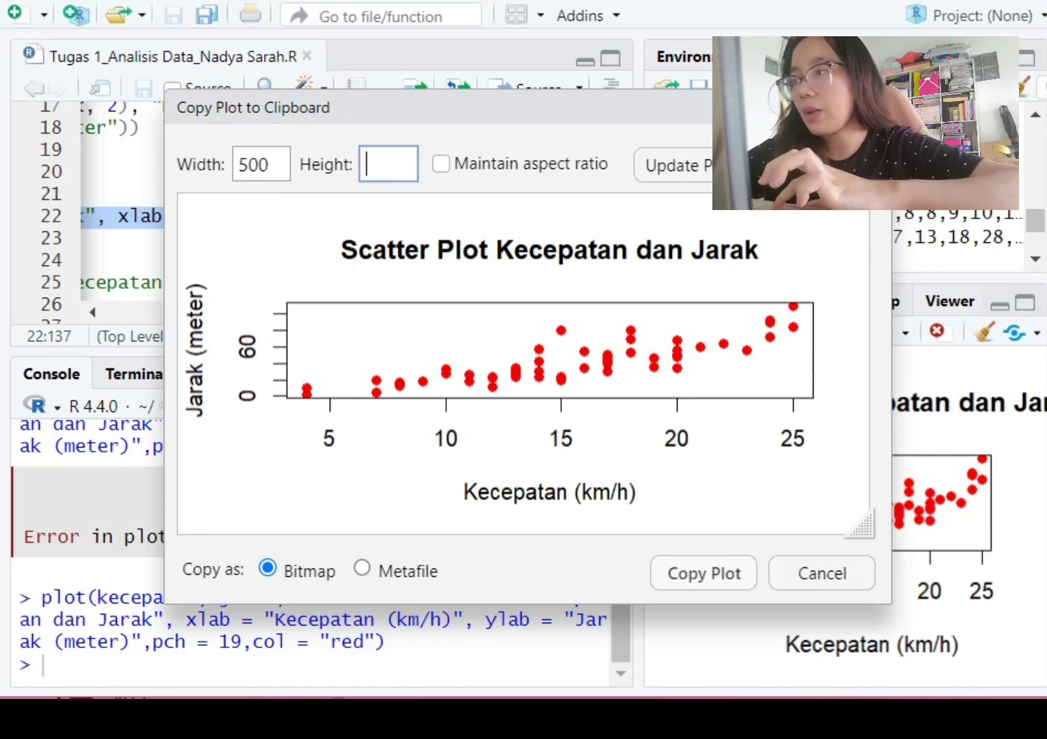
type("400")
key("Return")
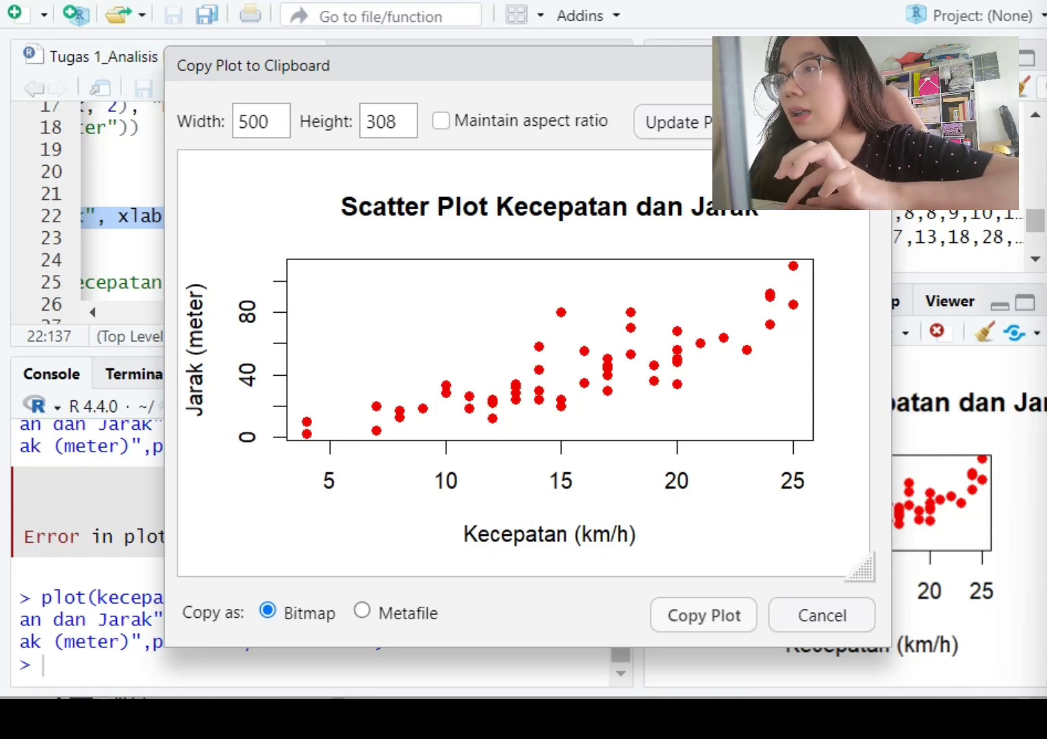
left_click(821, 615)
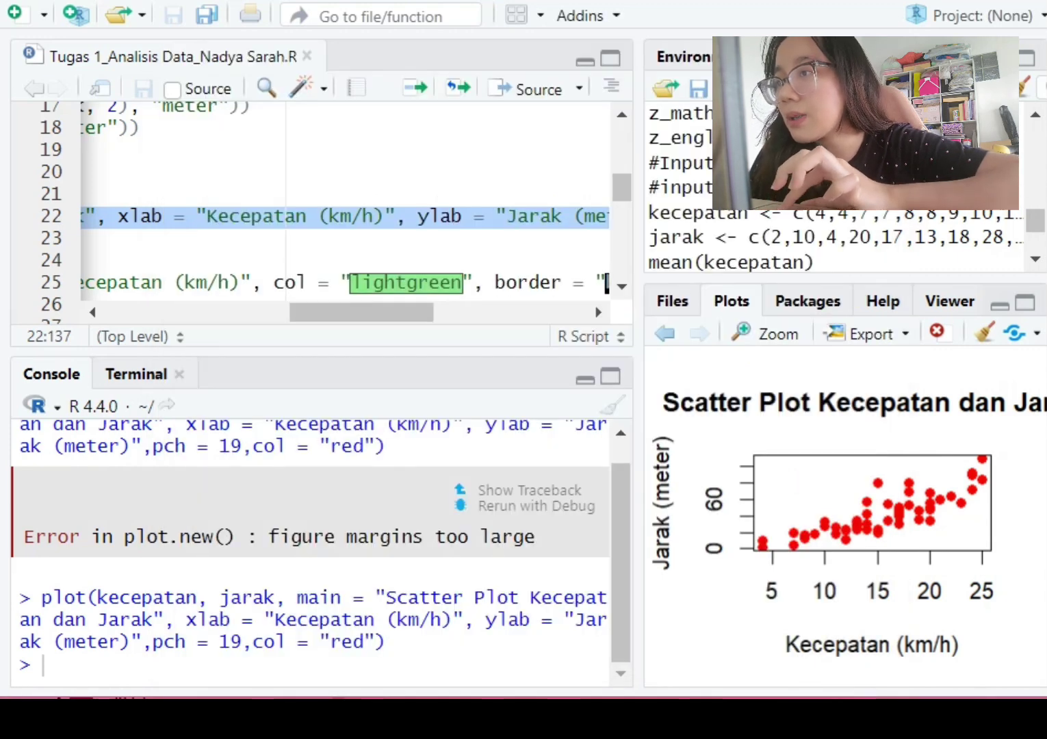
- Clear the widened console and copy the script's histogram command from line 25 to the console prompt
left_click_drag(638, 479, 774, 479)
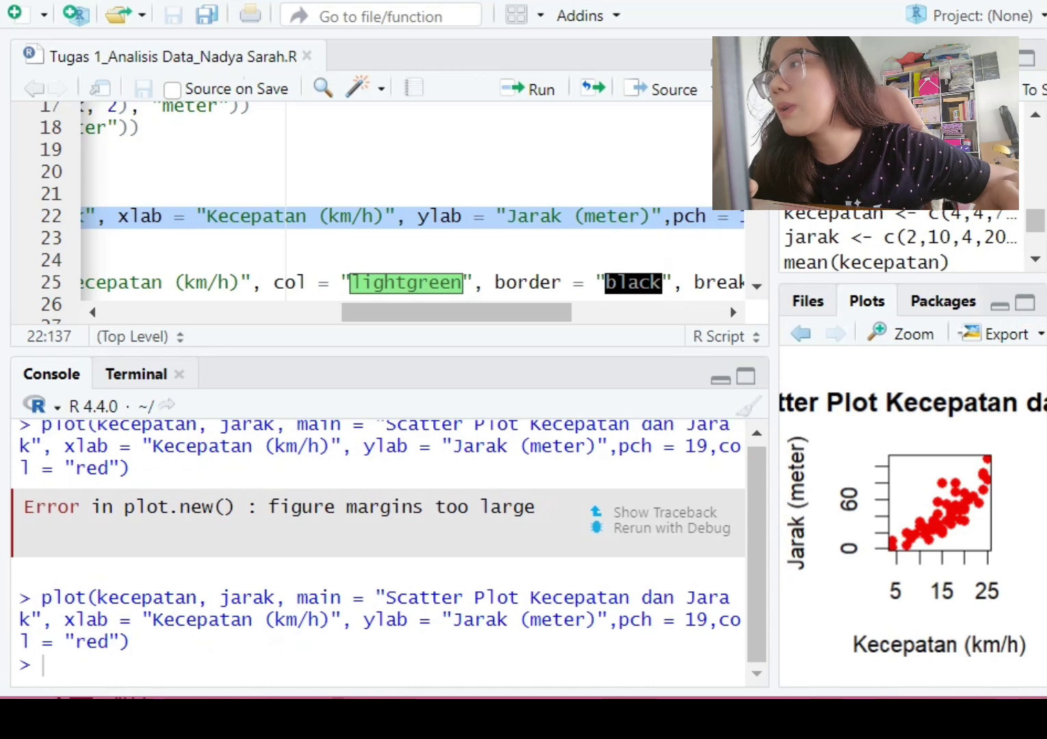
key("ctrl+l")
scroll(411, 205, "left", 5)
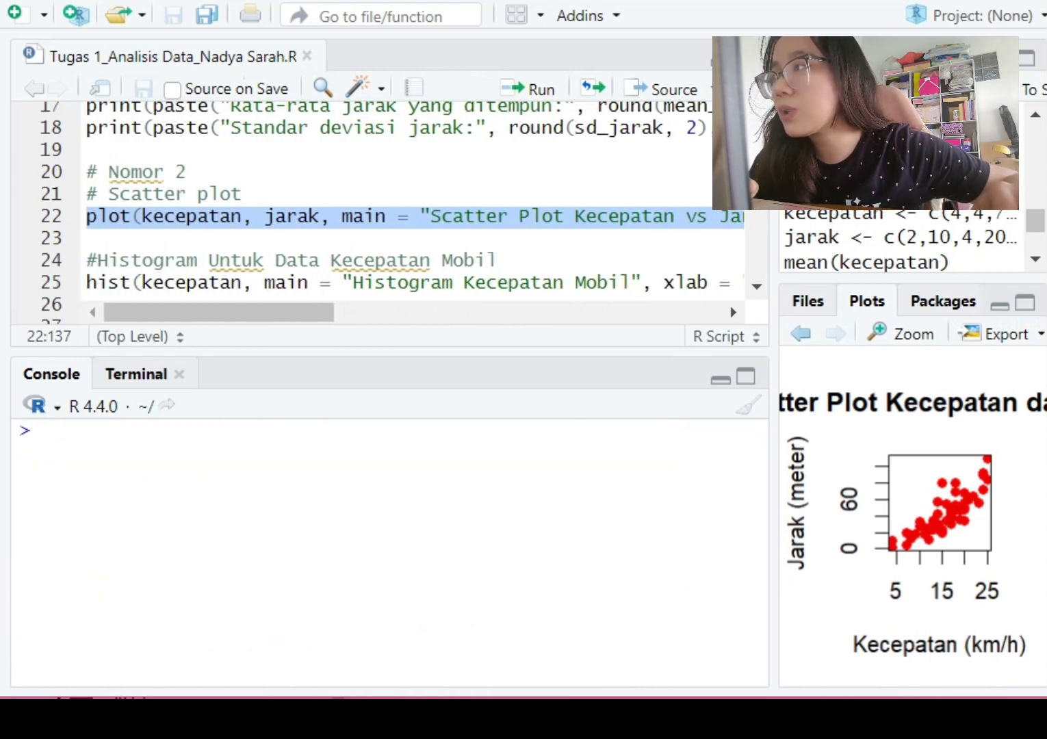
left_click_drag(85, 283, 88, 155)
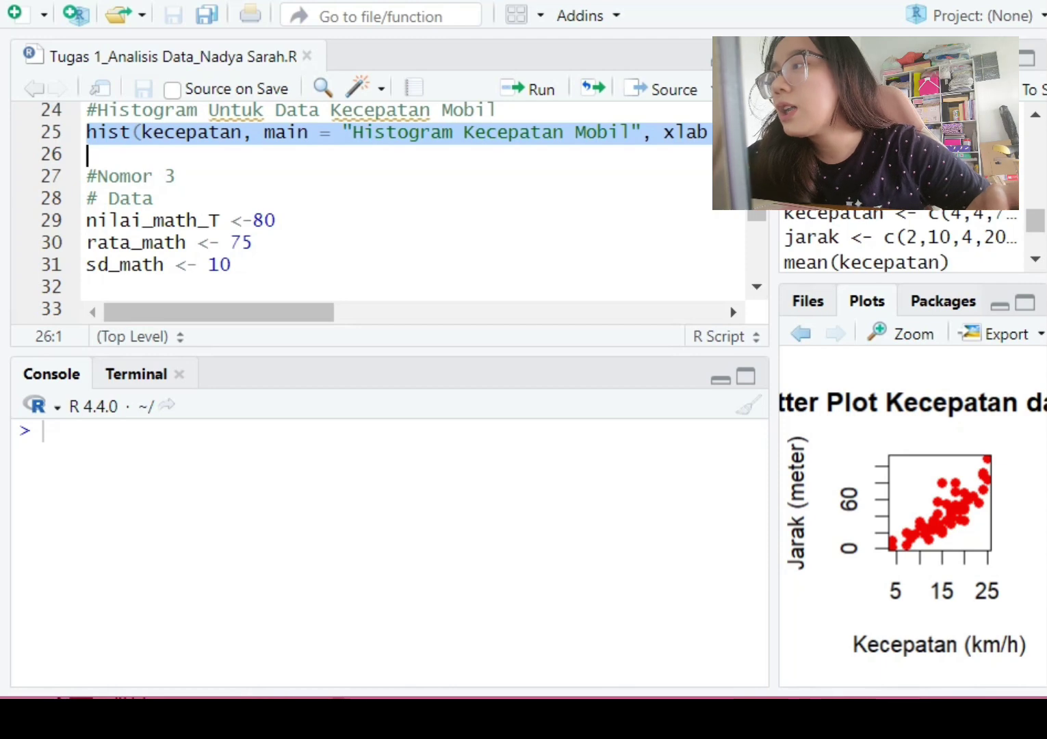
key("ctrl+Return")
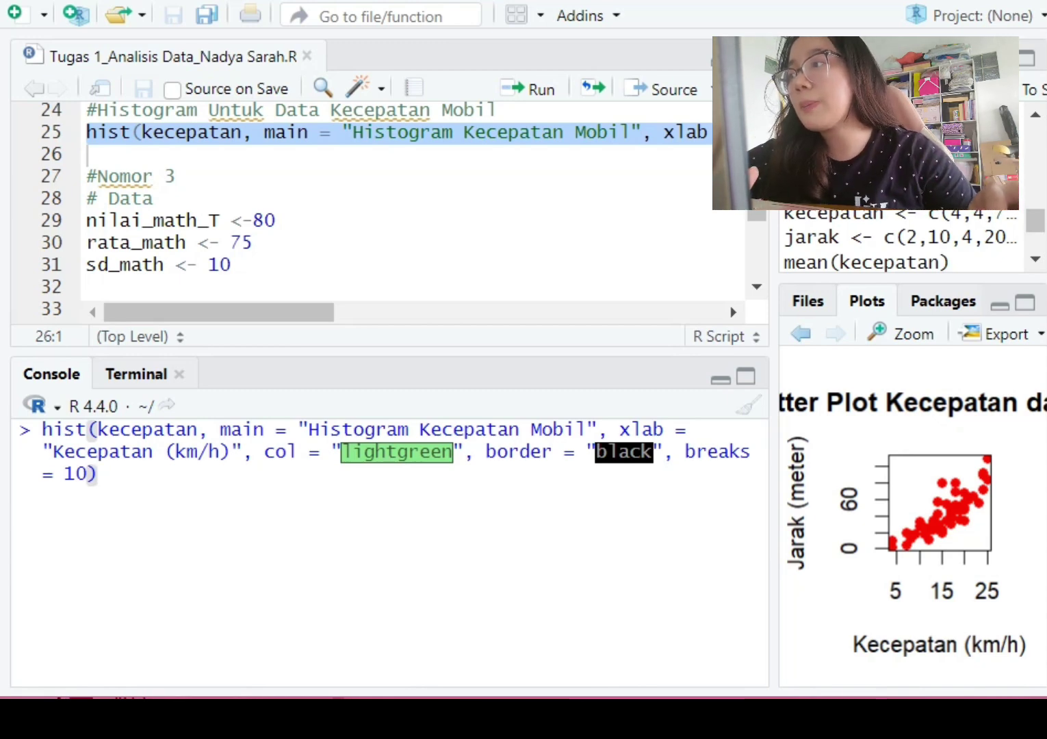
- Check the histogram command's title, axis label, lightgreen fill, black border and 10 breaks, and run it in the console
left_click(419, 430)
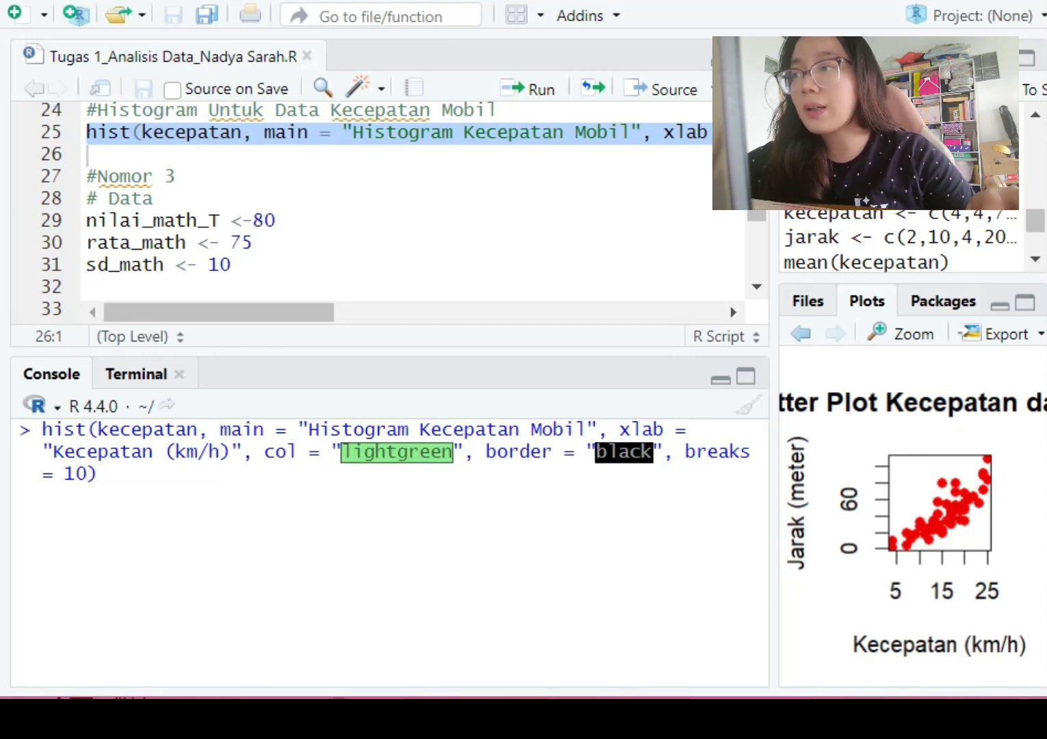
left_click(298, 451)
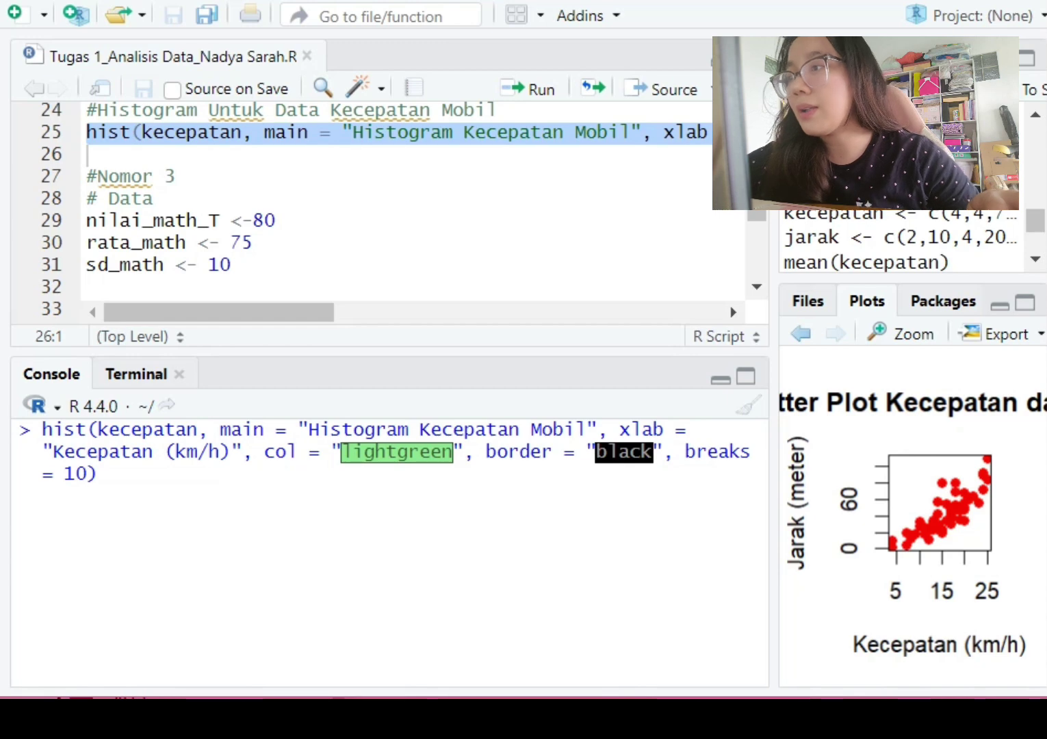
left_click(542, 451)
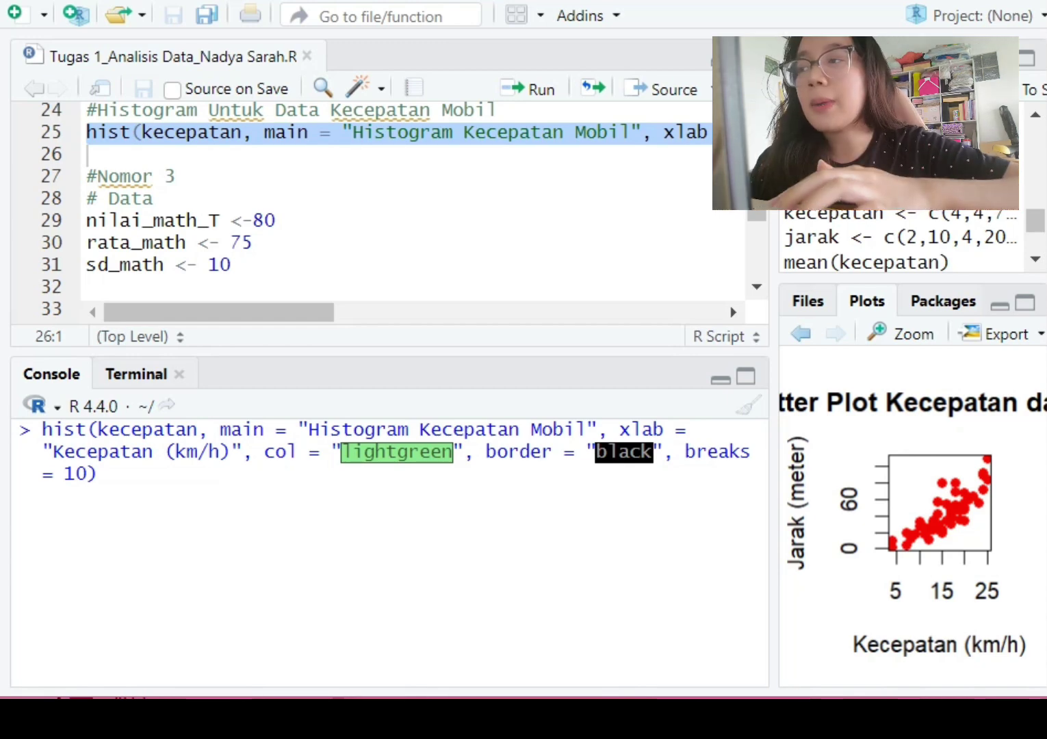
left_click(98, 474)
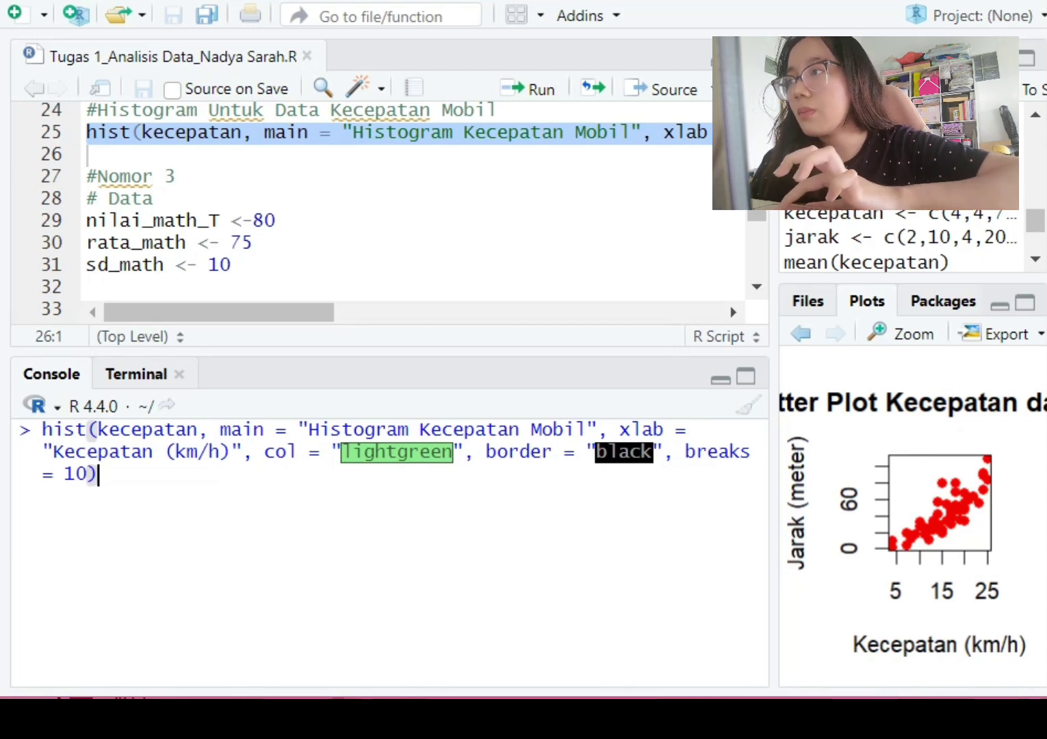
key("Return")
key("Return")
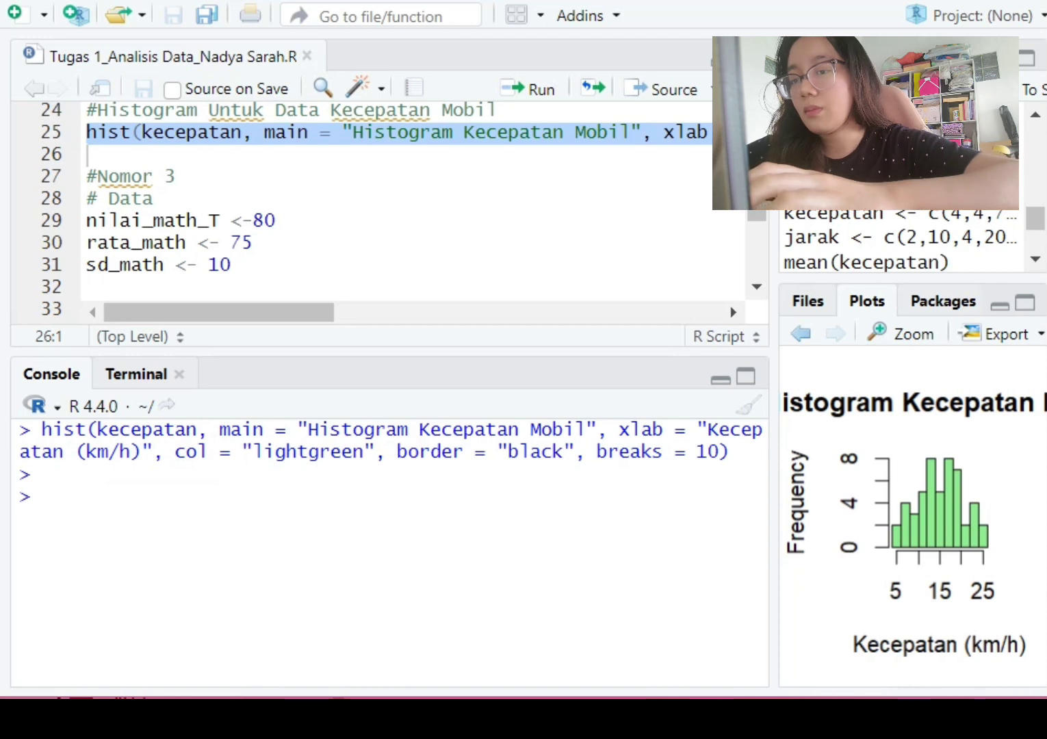
- Open the histogram's clipboard copy preview and set its width to 500
left_click(998, 333)
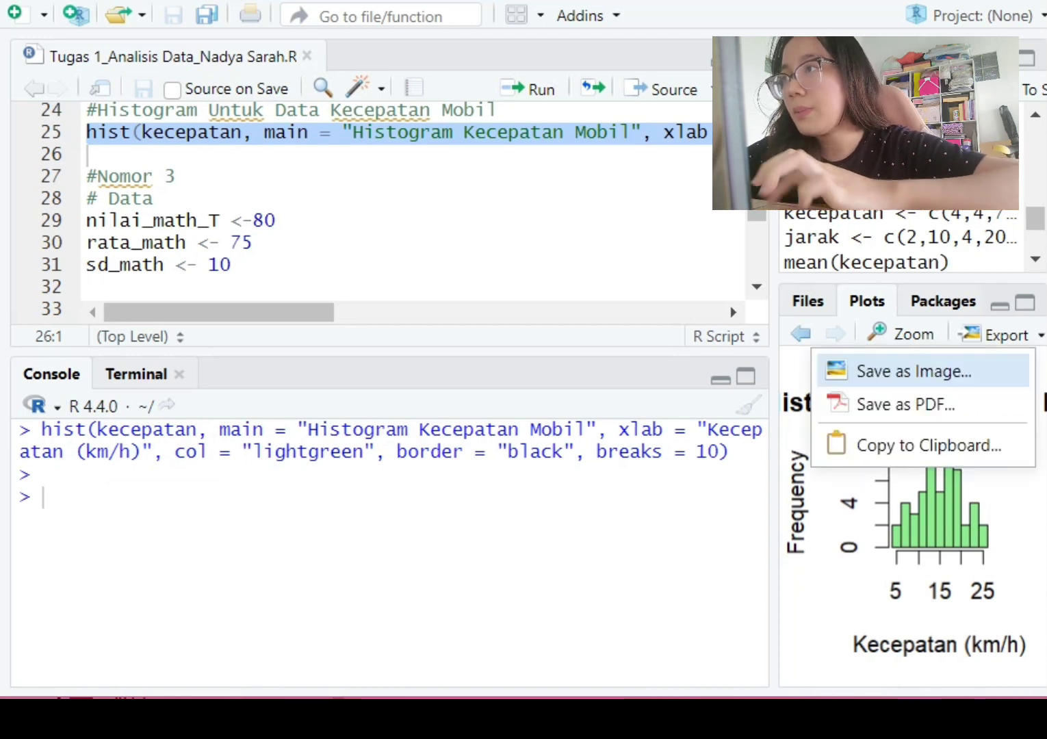
left_click(910, 445)
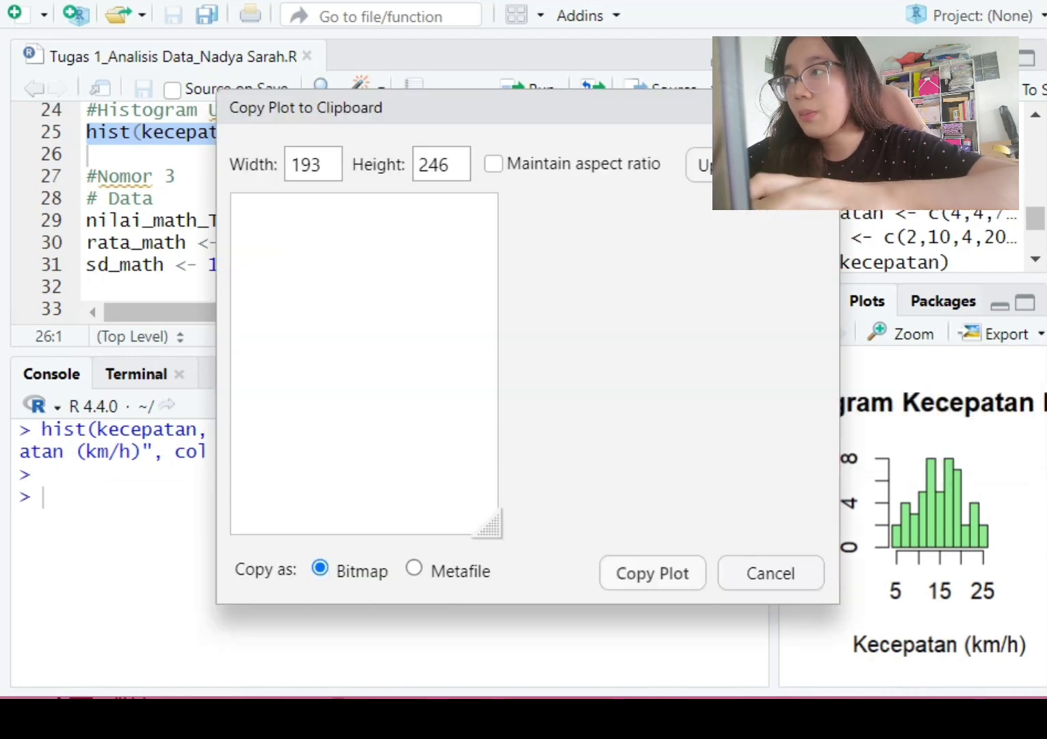
key("BackSpace")
key("BackSpace")
key("BackSpace")
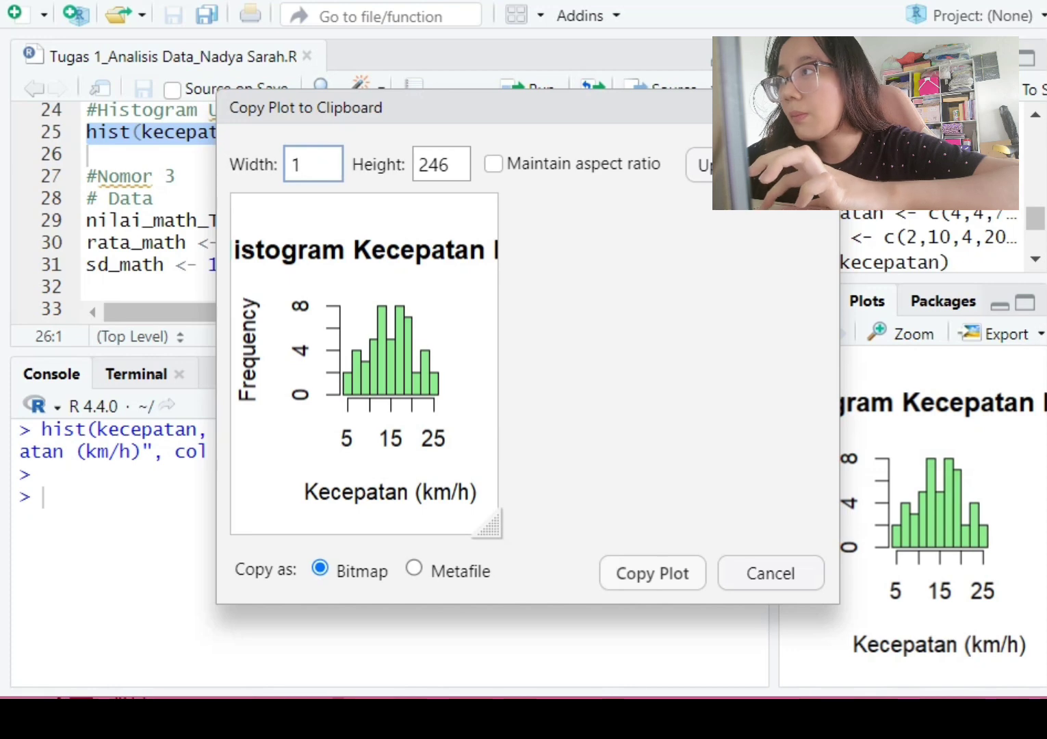
type("500")
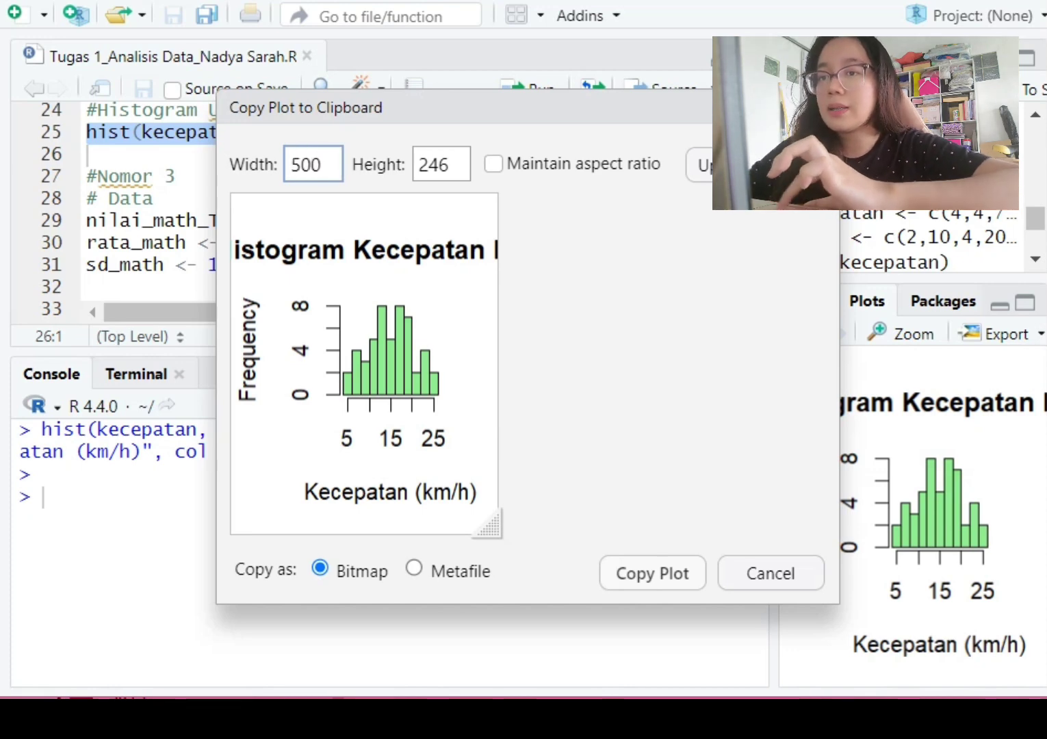
- Set the histogram preview's height to 400, view the enlarged plot and close the dialog
key("Tab")
type("2")
key("BackSpace")
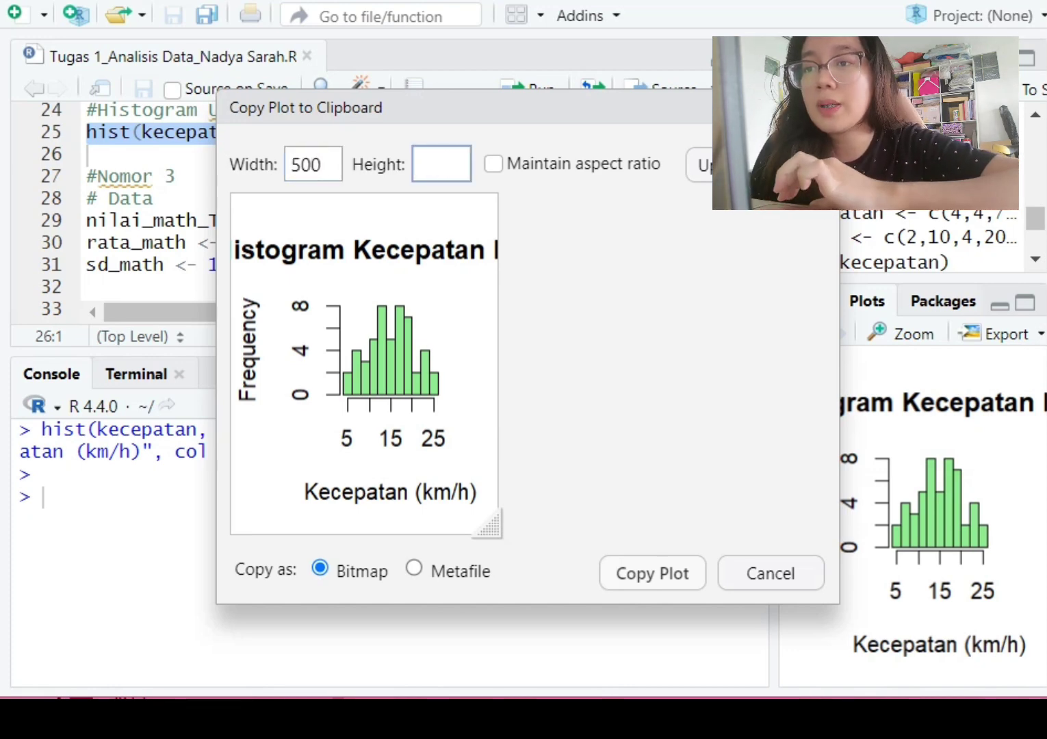
type("400")
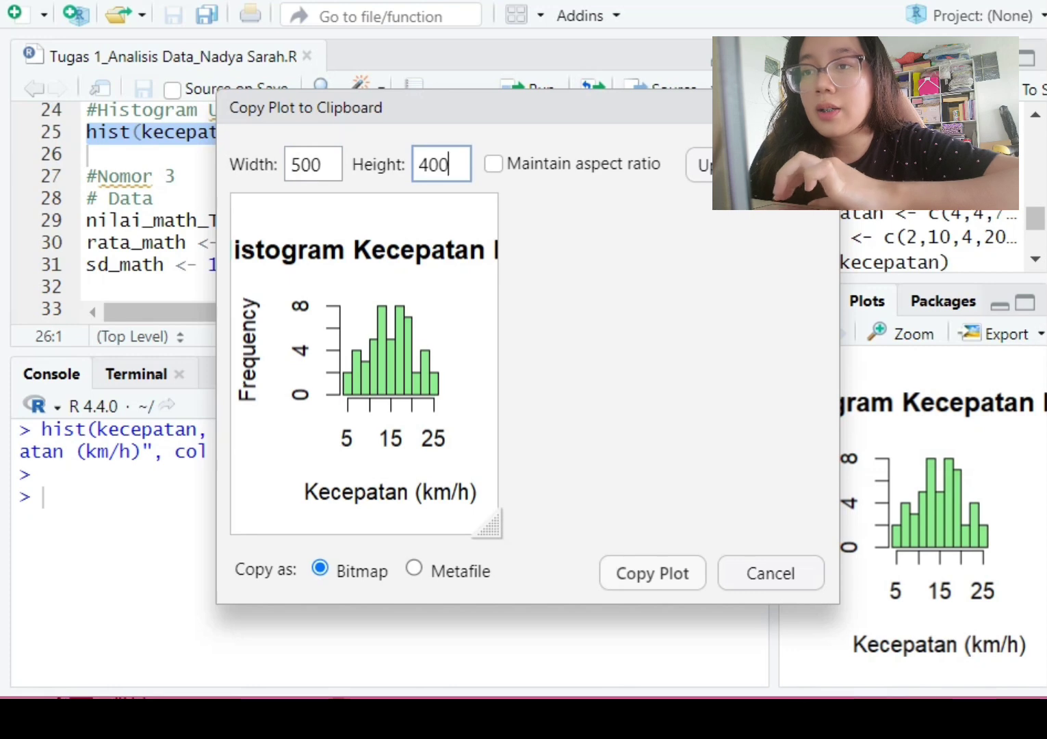
key("Tab")
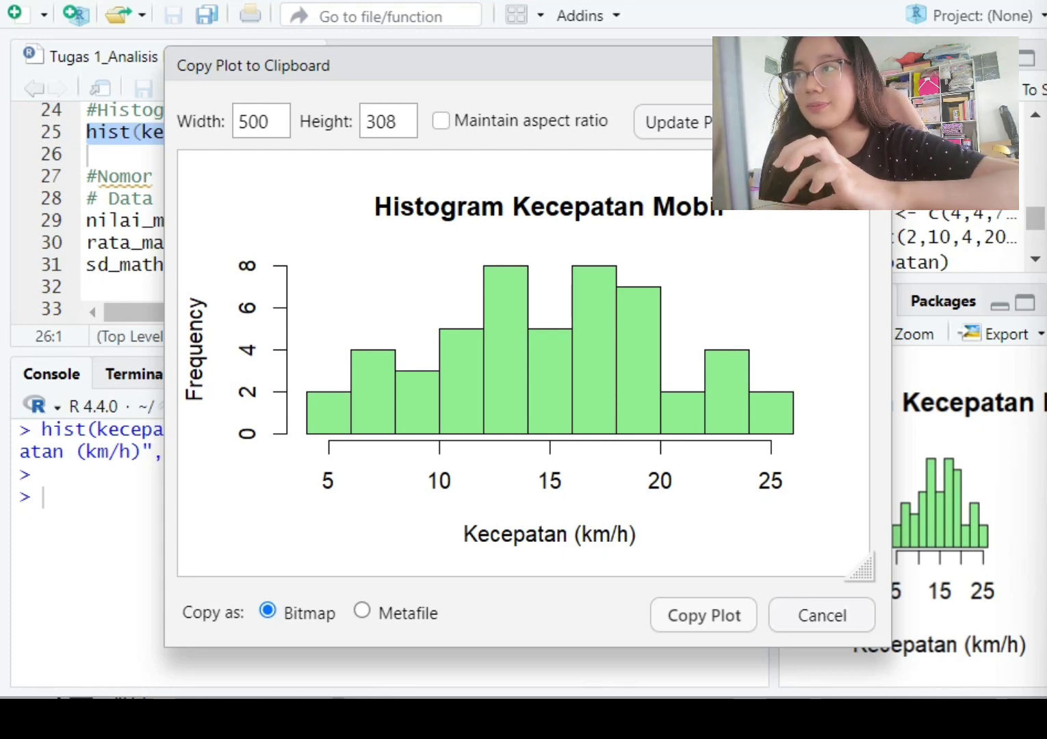
key("Return")
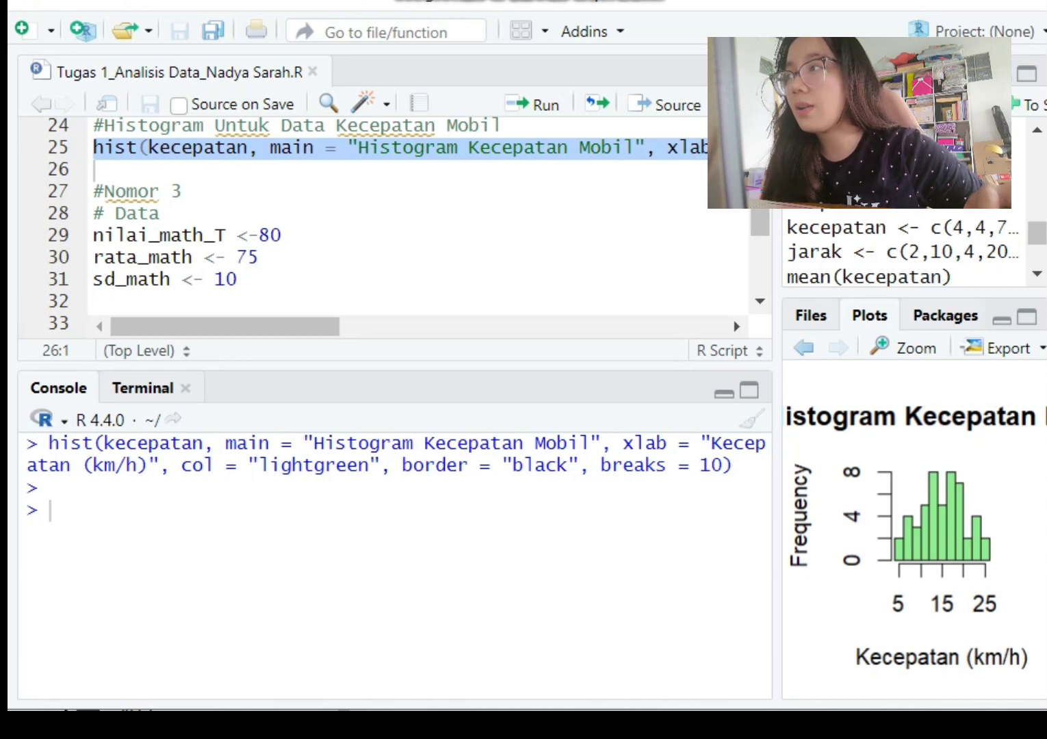
- Clear the console and examine the math and English score, mean and standard deviation assignments under Nomor 3
key("ctrl+l")
left_click(283, 235)
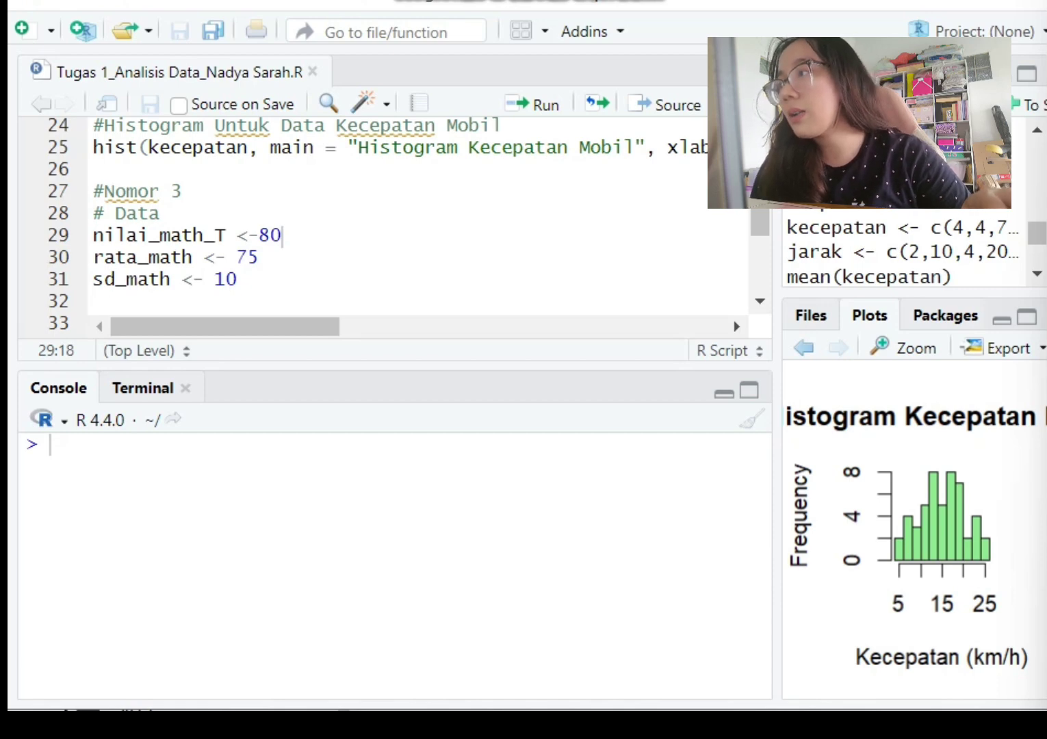
left_click(258, 257)
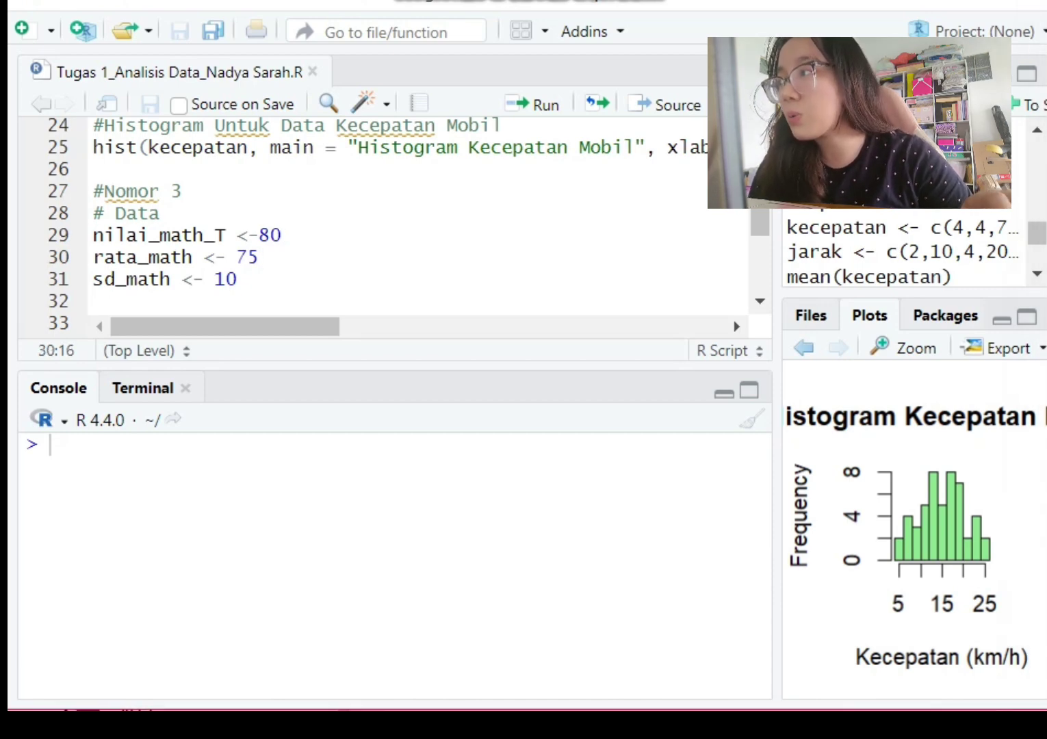
left_click(236, 278)
scroll(383, 219, "down", 3)
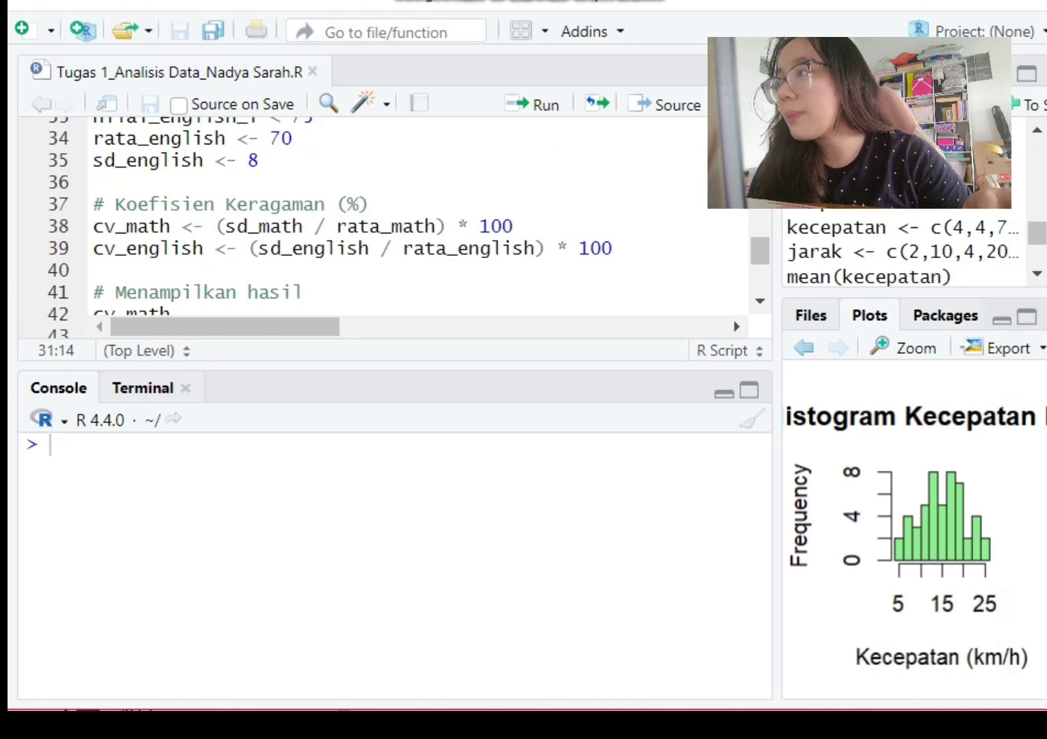
scroll(383, 219, "up", 3)
scroll(383, 219, "down", 2)
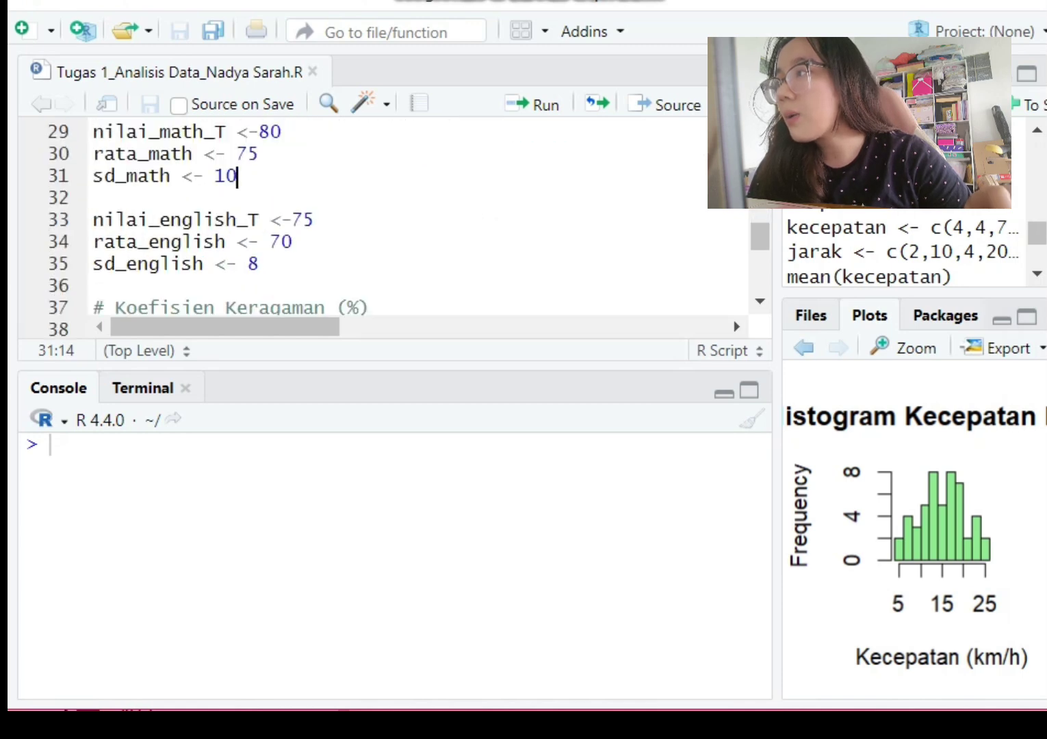
left_click_drag(395, 364, 394, 554)
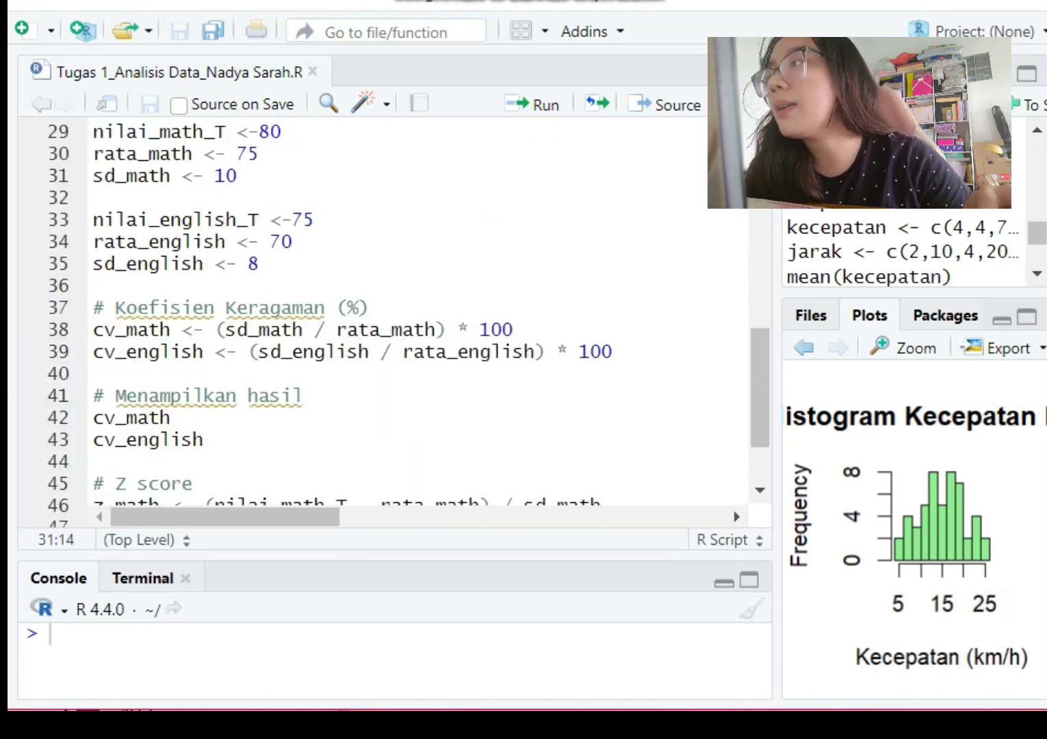
left_click(315, 220)
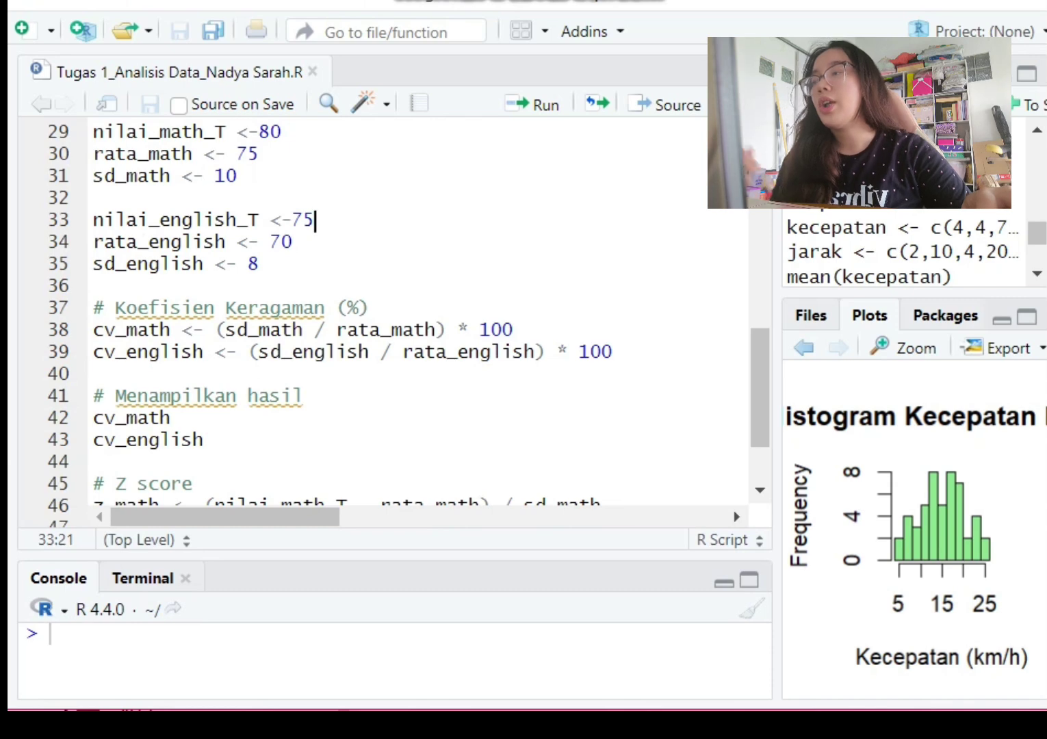
left_click(293, 242)
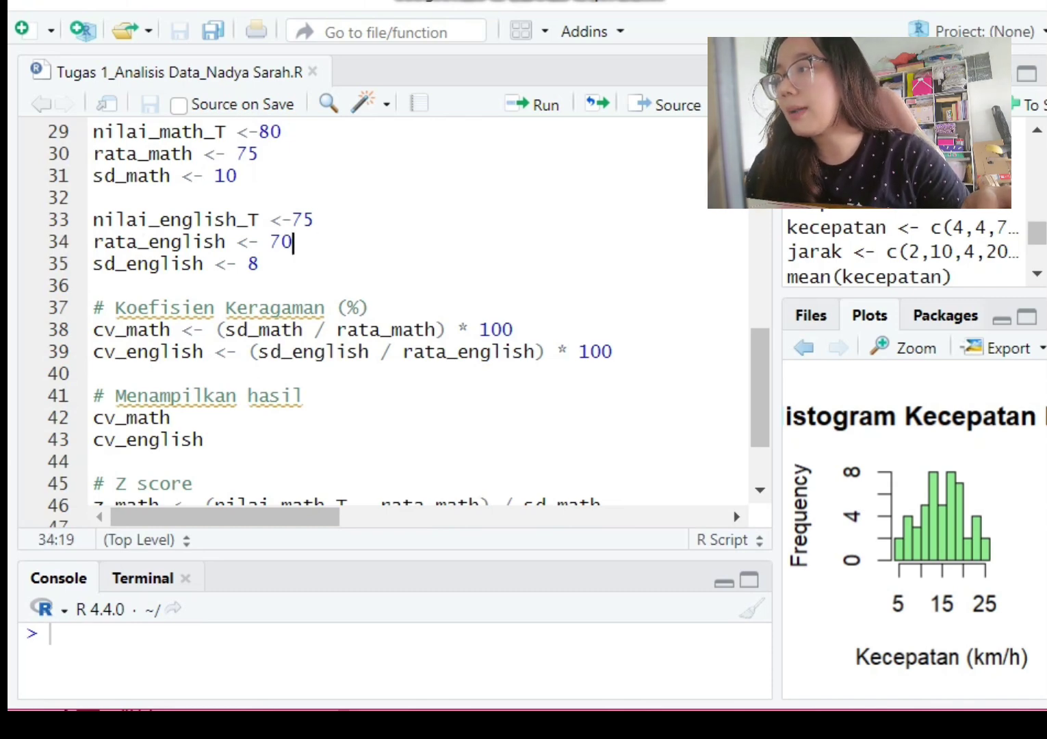
left_click(259, 263)
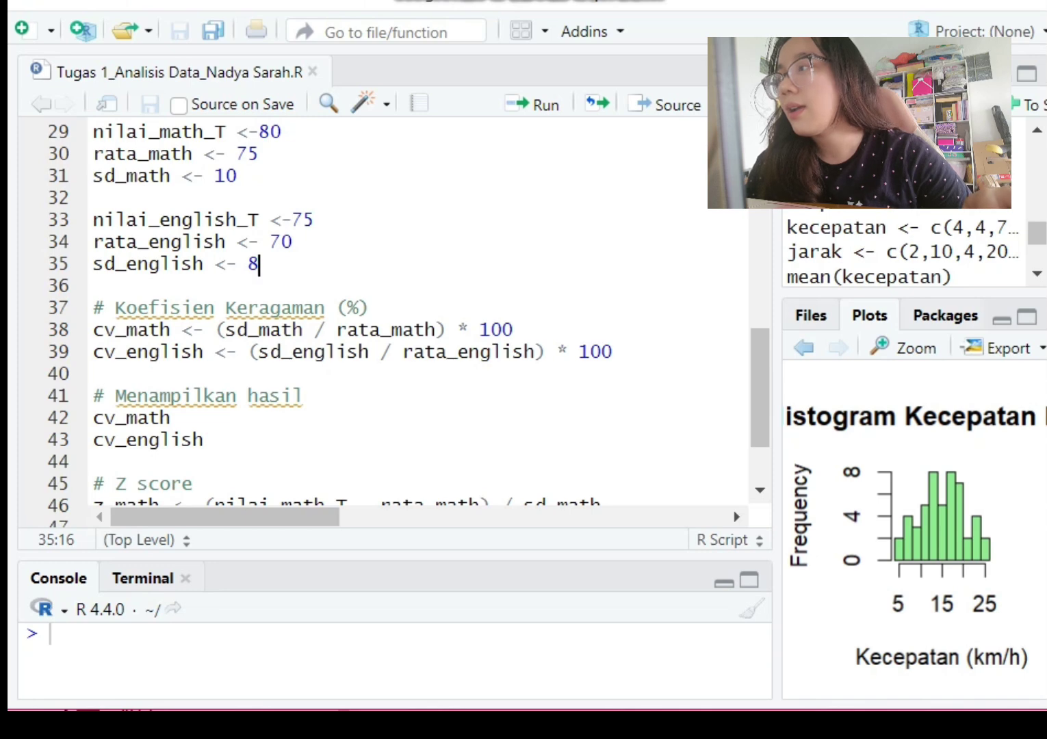
- Enlarge the console area and run the math score assignment nilai_math_T <-80 from the script
left_click_drag(394, 555, 394, 377)
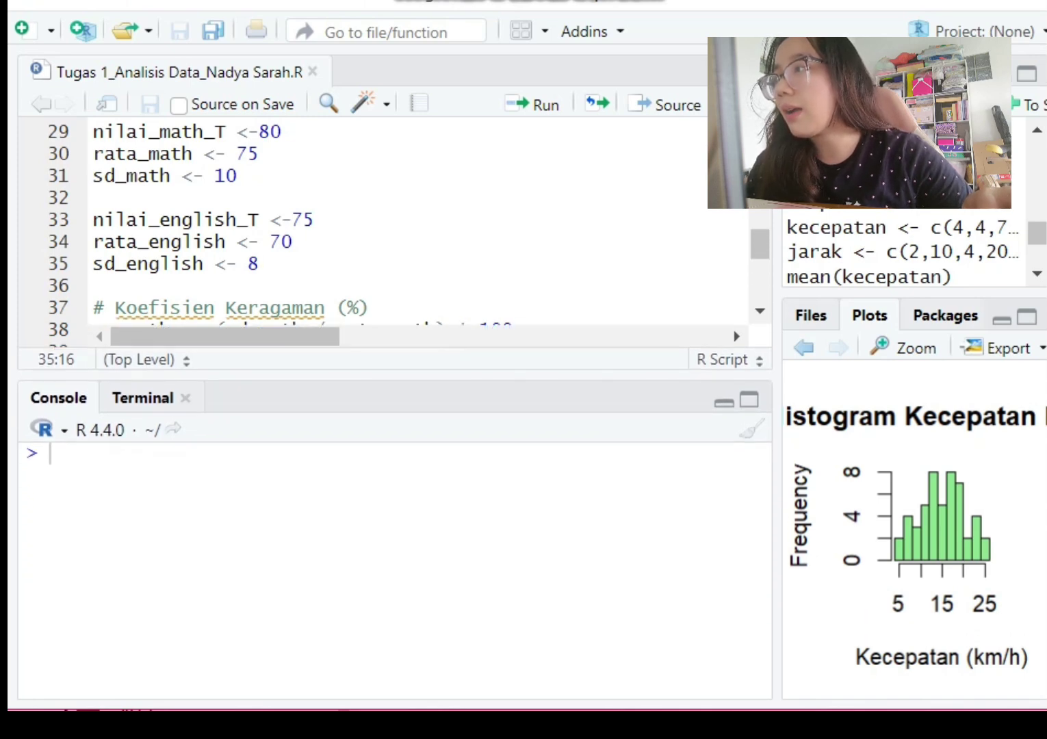
scroll(411, 219, "up", 2)
left_click_drag(282, 234, 93, 235)
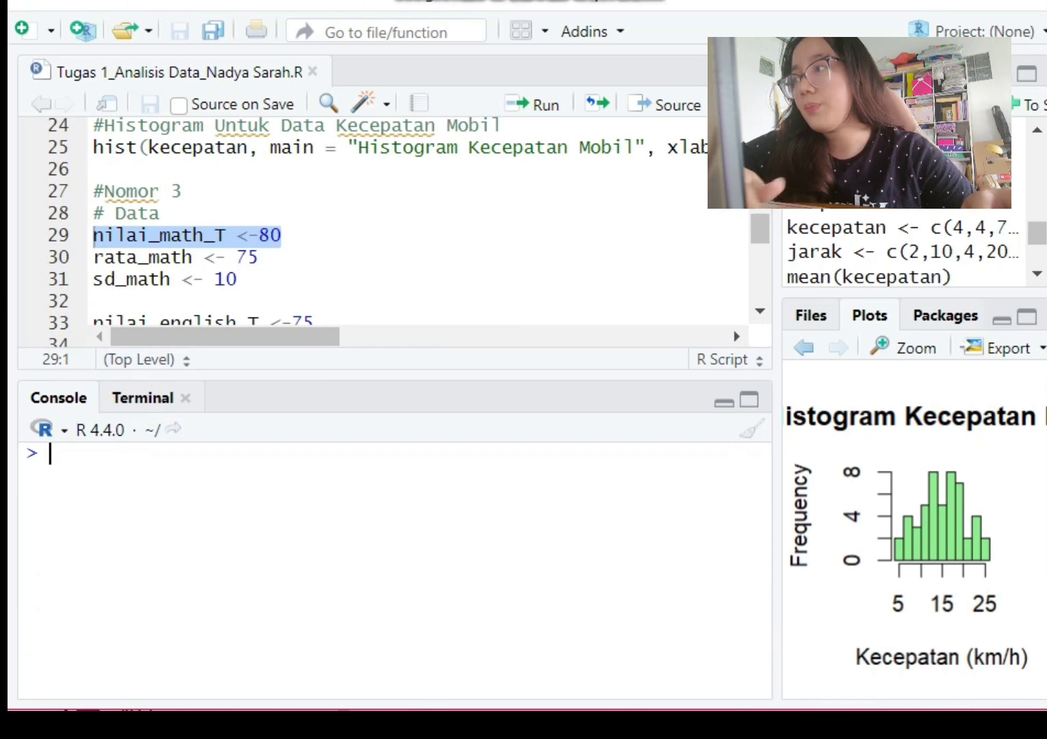
key("ctrl+Return")
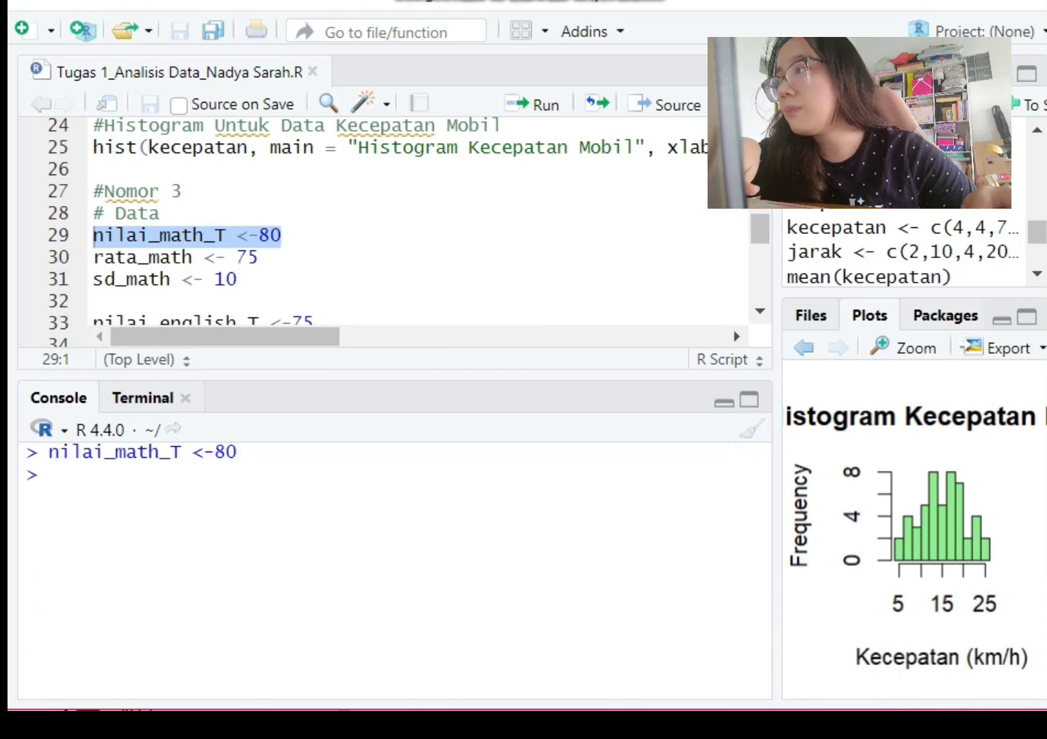
- Run the math mean and standard deviation assignments, rata_math <- 75 and sd_math <- 10, in the console
left_click_drag(259, 258, 94, 257)
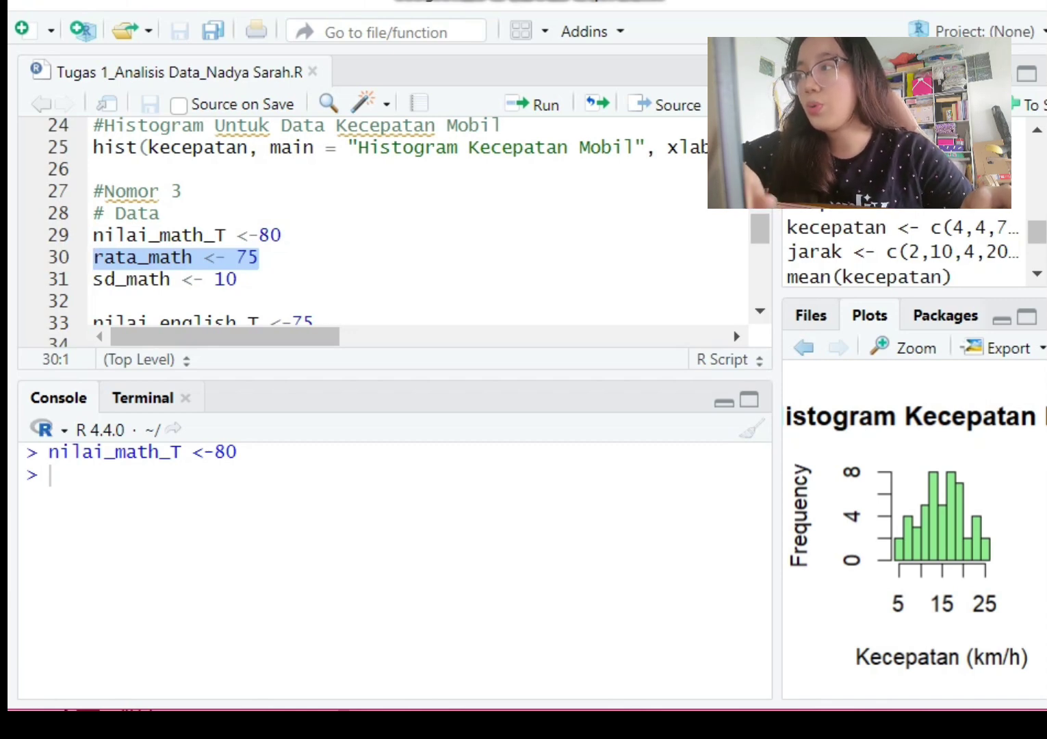
key("ctrl+v")
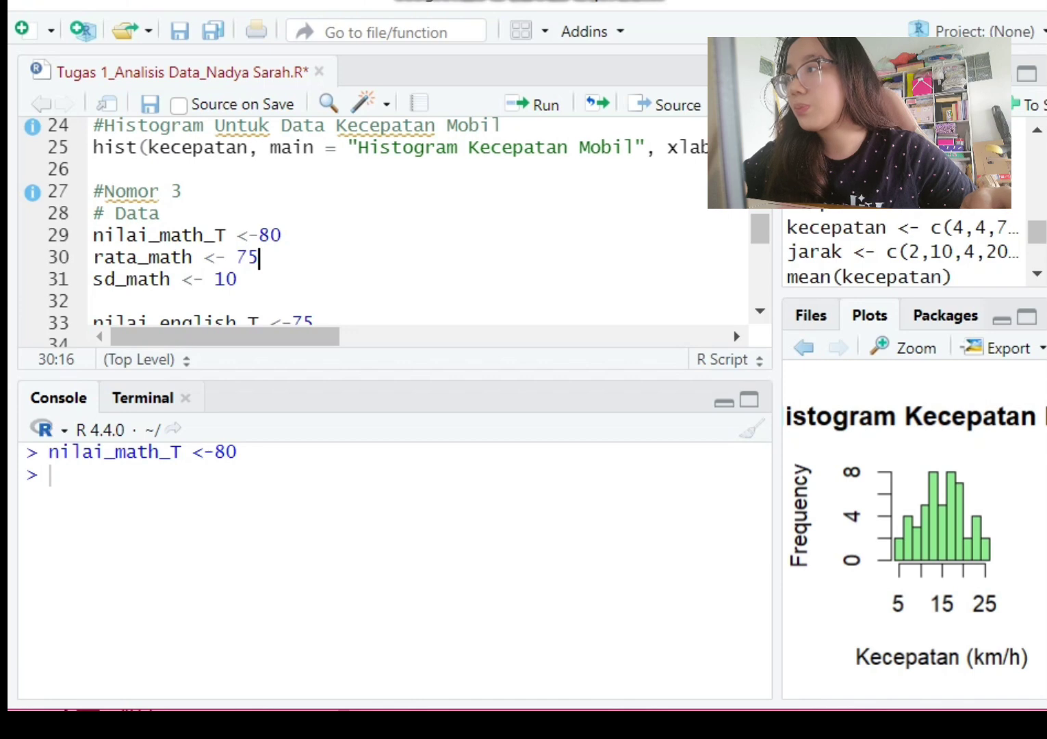
left_click_drag(236, 278, 160, 257)
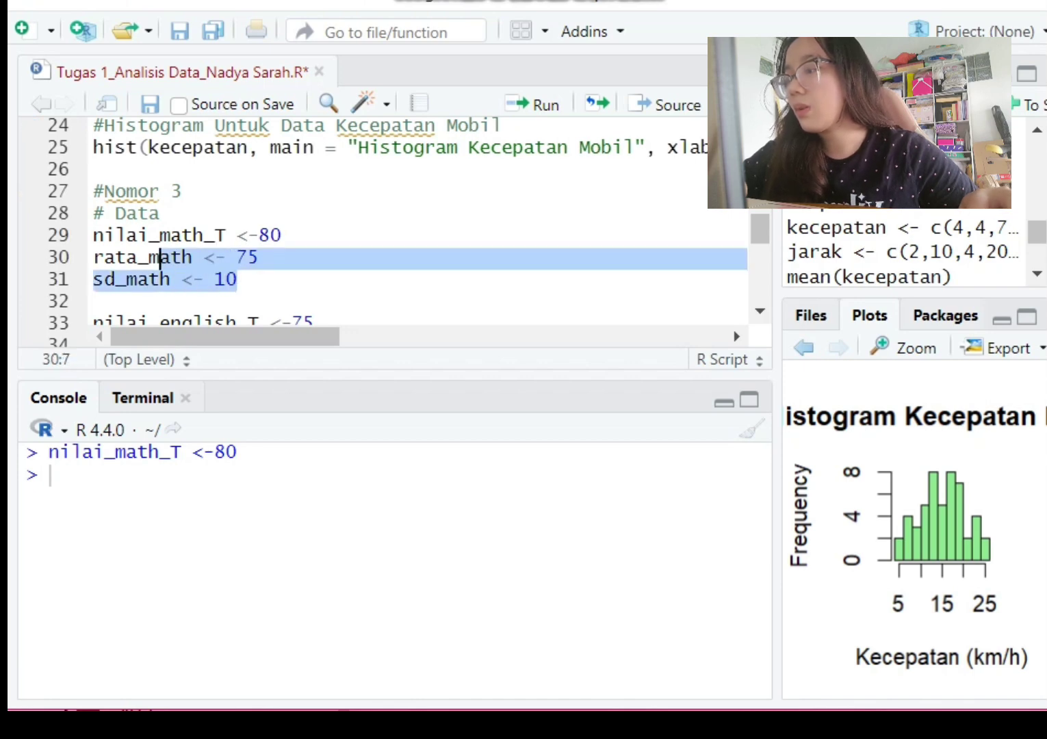
left_click_drag(259, 258, 93, 258)
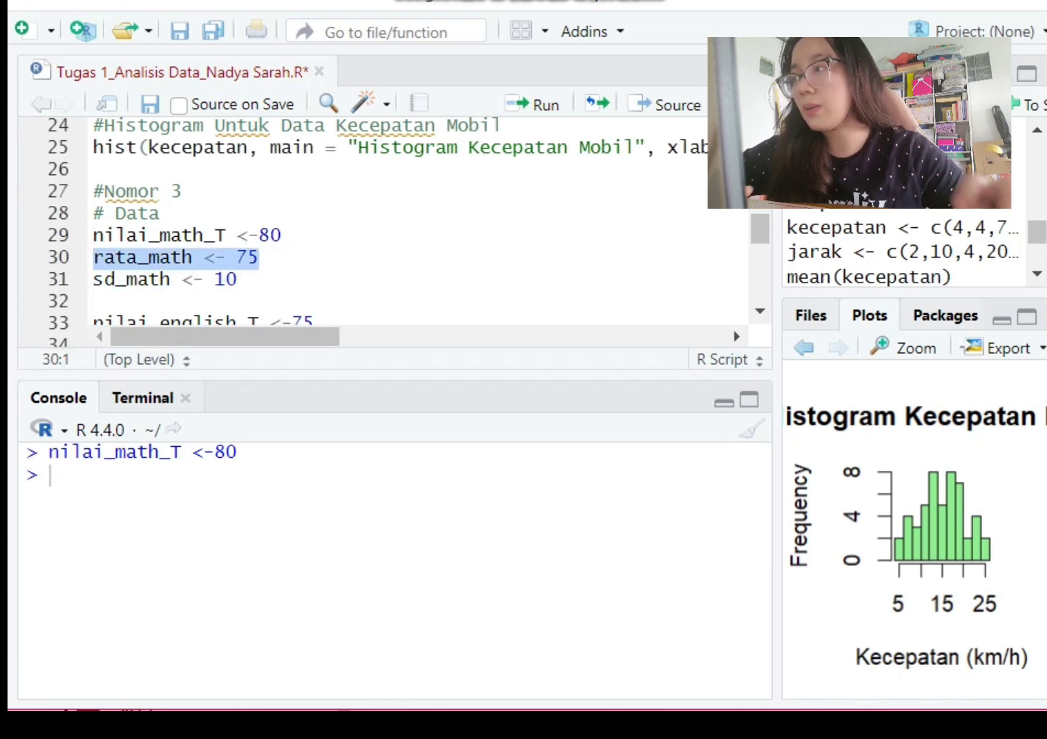
key("ctrl+Return")
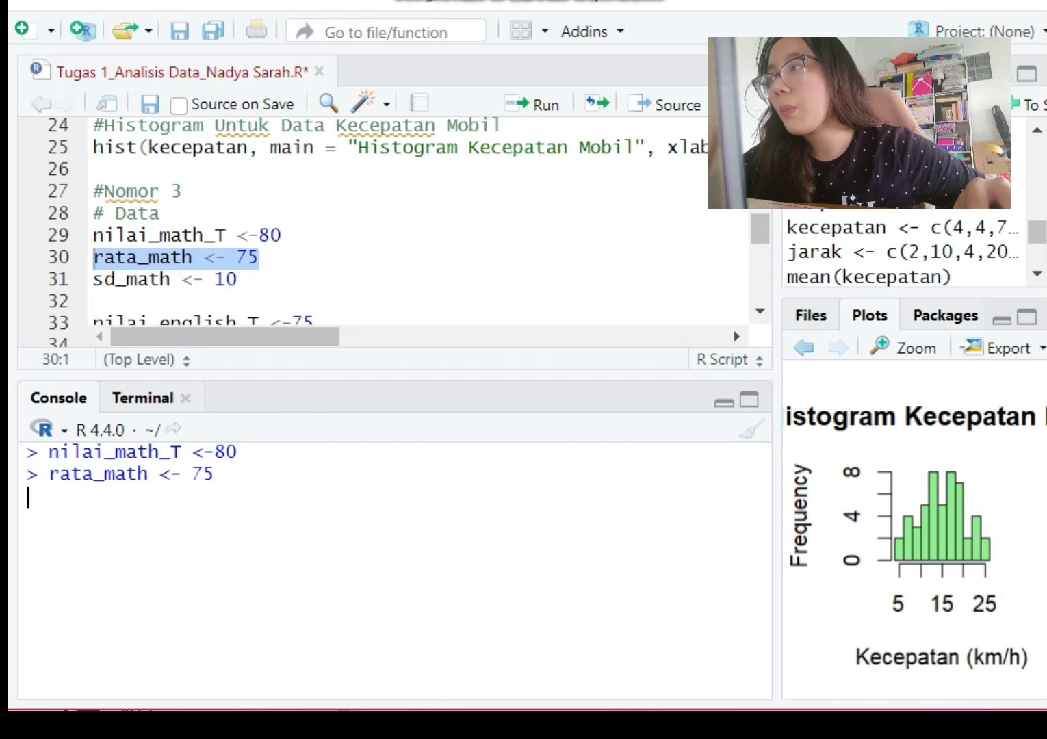
left_click_drag(236, 278, 94, 279)
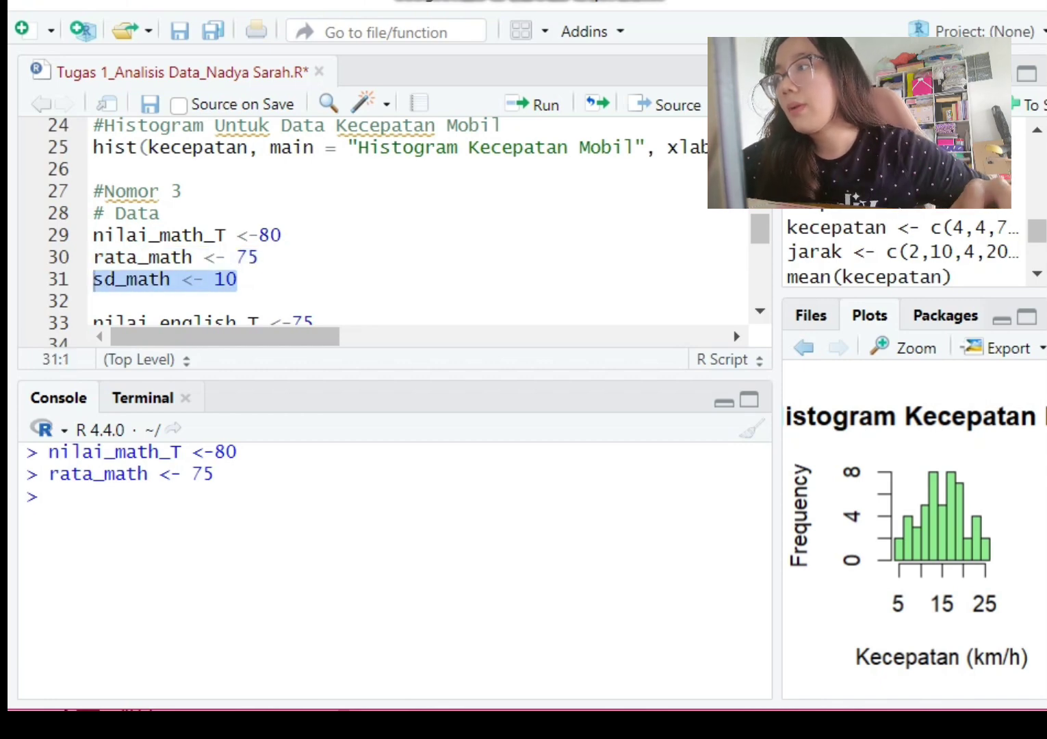
key("ctrl+Return")
- Run the English assignments nilai_english_T <-75, rata_english <- 70 and sd_english <- 8 in the console
scroll(383, 226, "down", 2)
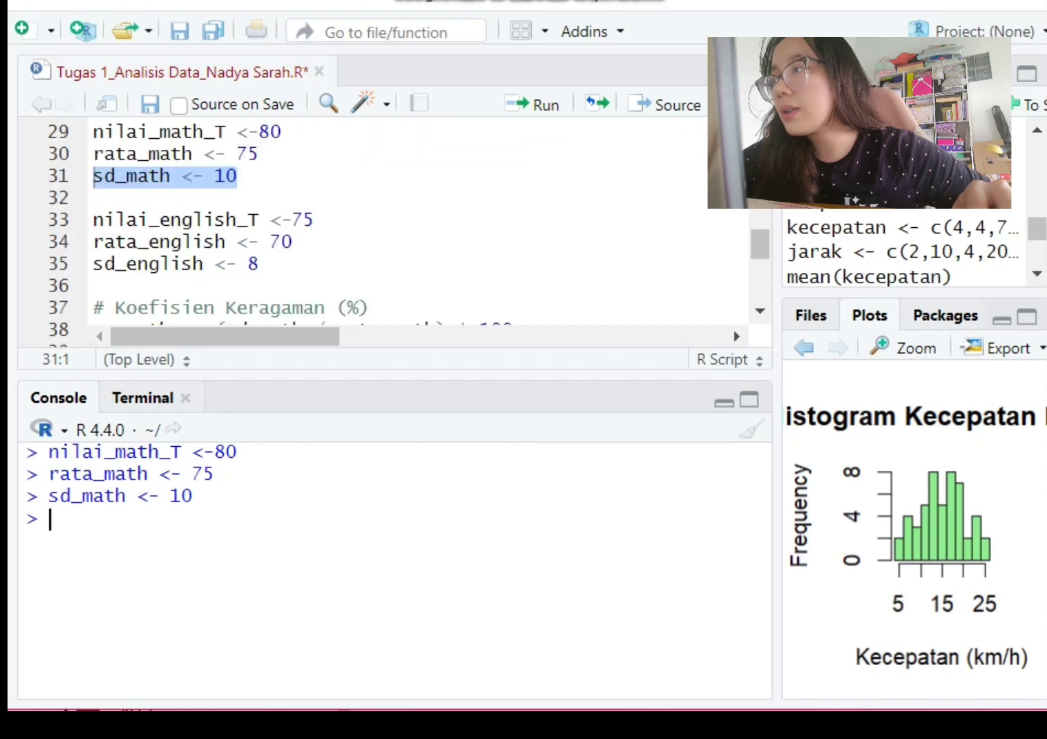
left_click_drag(314, 218, 94, 220)
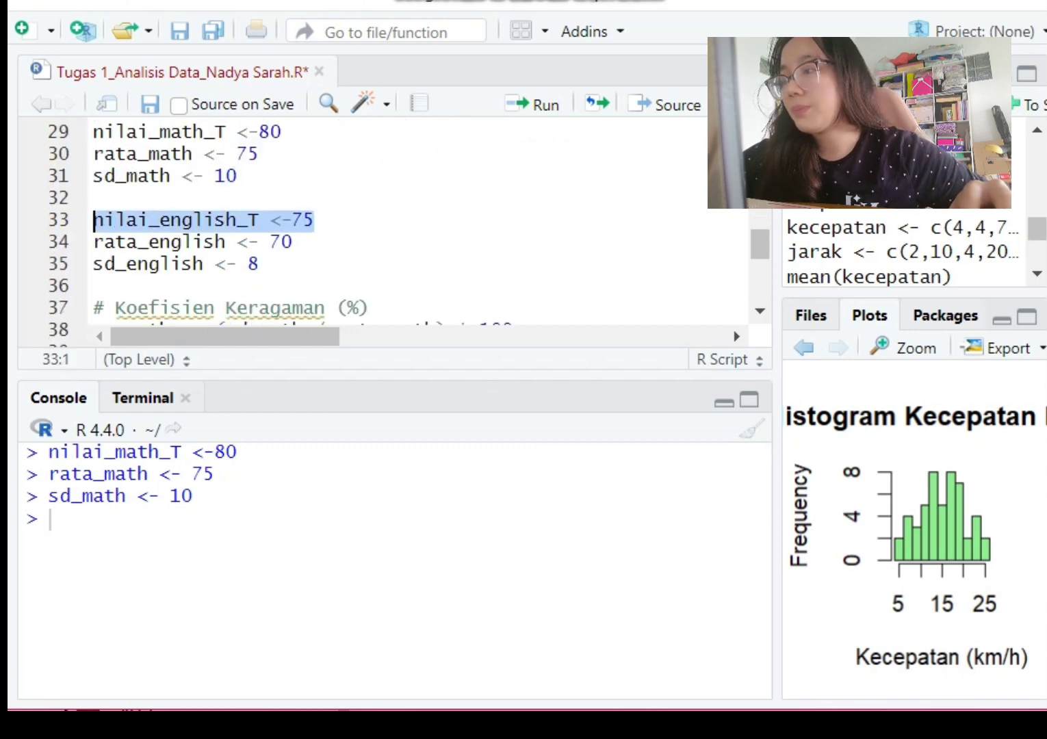
key("ctrl+Return")
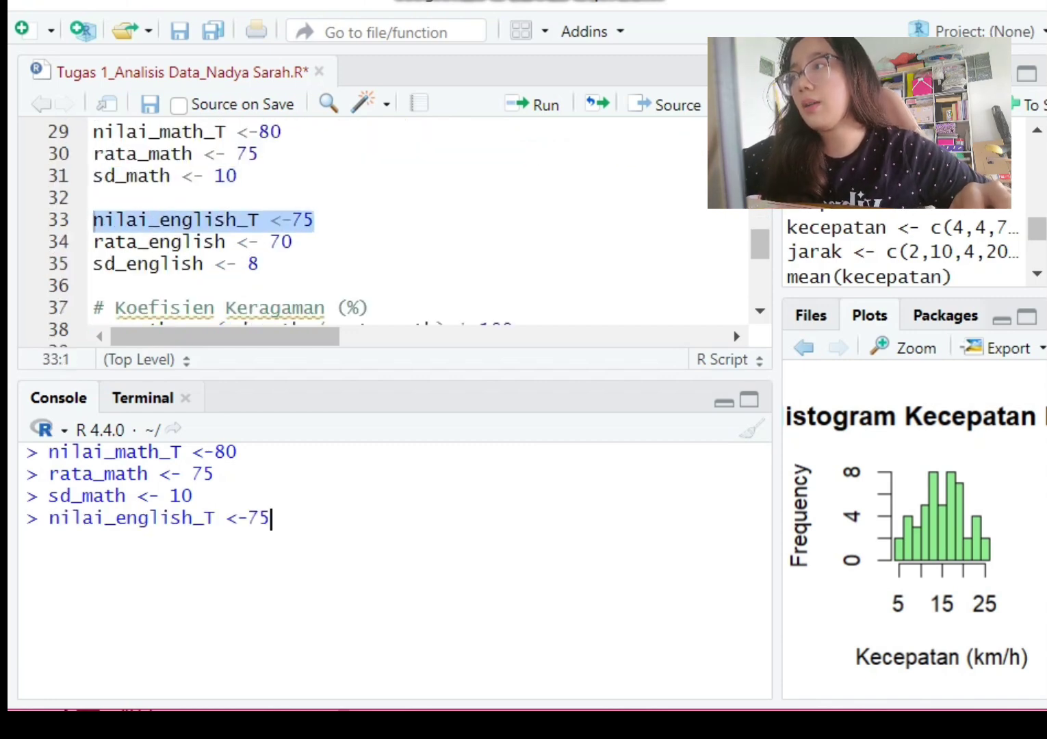
left_click_drag(293, 241, 94, 242)
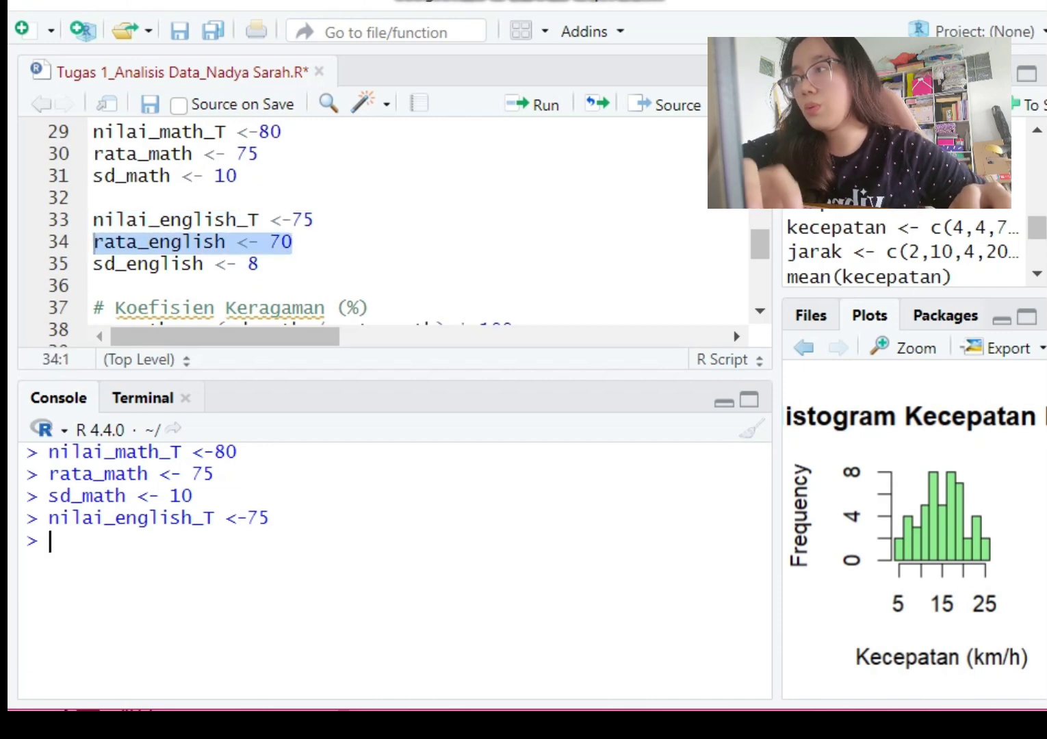
key("ctrl+Return")
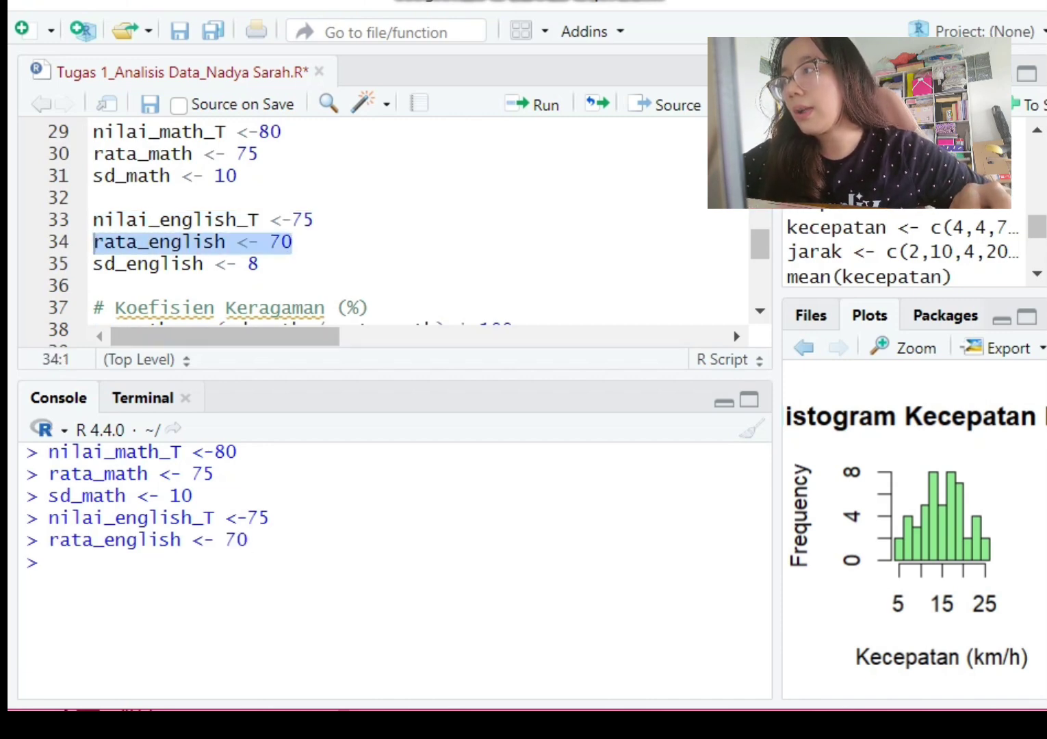
left_click_drag(259, 265, 94, 265)
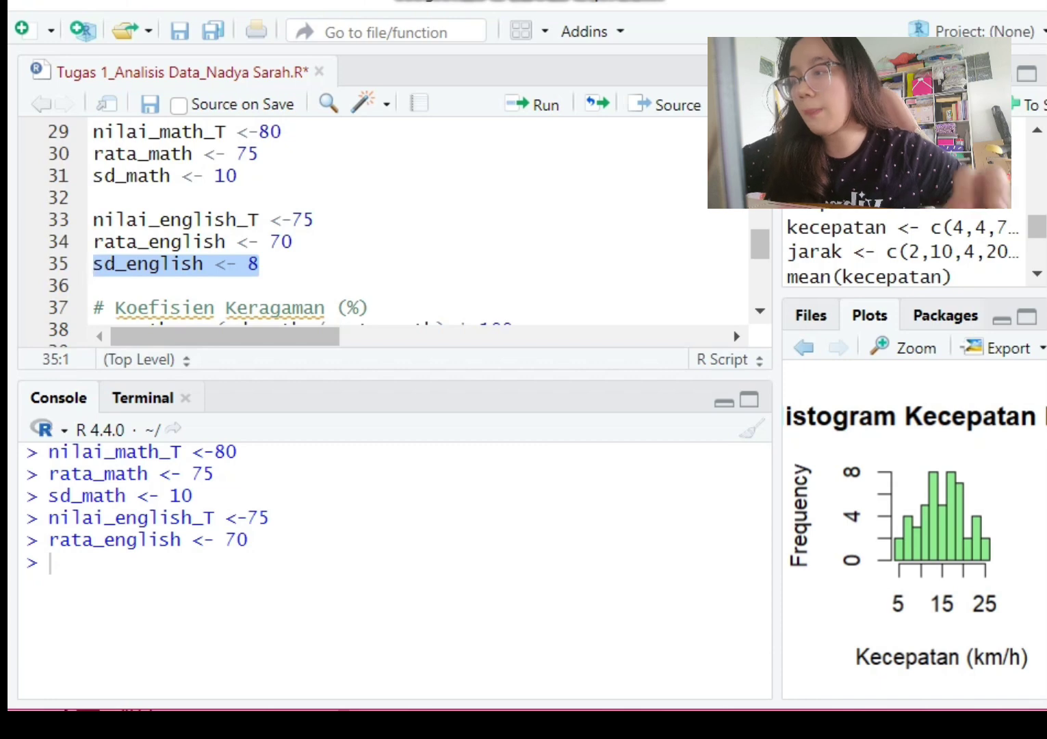
key("ctrl+Return")
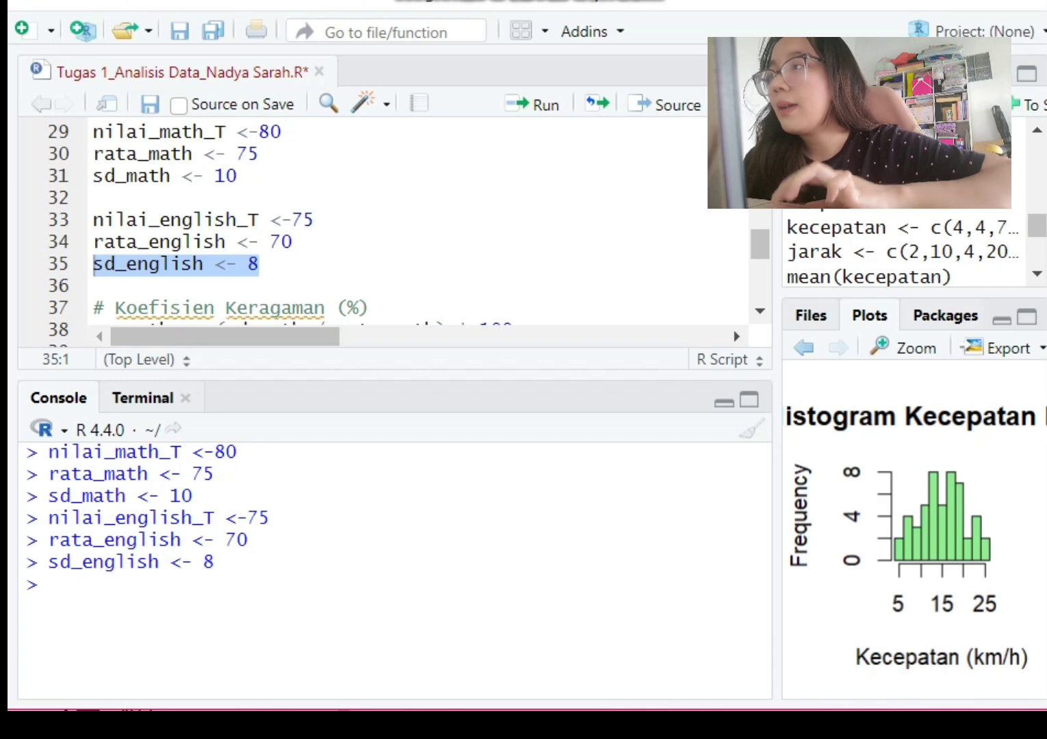
- Run the math coefficient of variation formula, cv_math <- (sd_math / rata_math) * 100, from the Koefisien Keragaman section
scroll(411, 226, "down", 1)
scroll(412, 225, "down", 2)
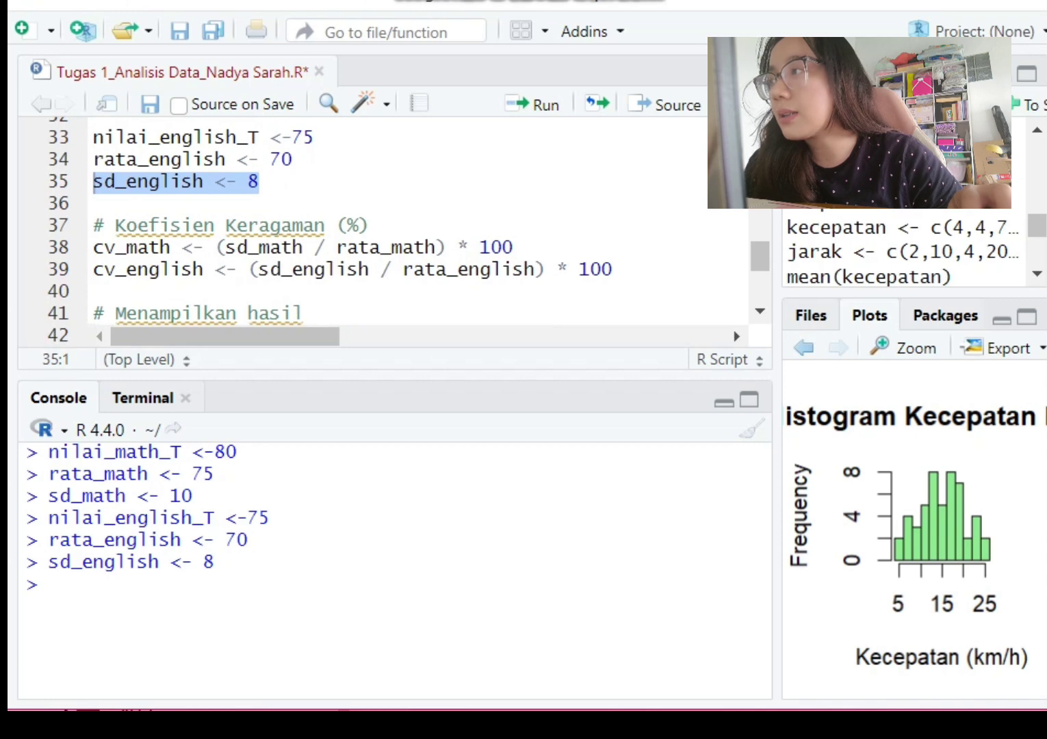
left_click(302, 247)
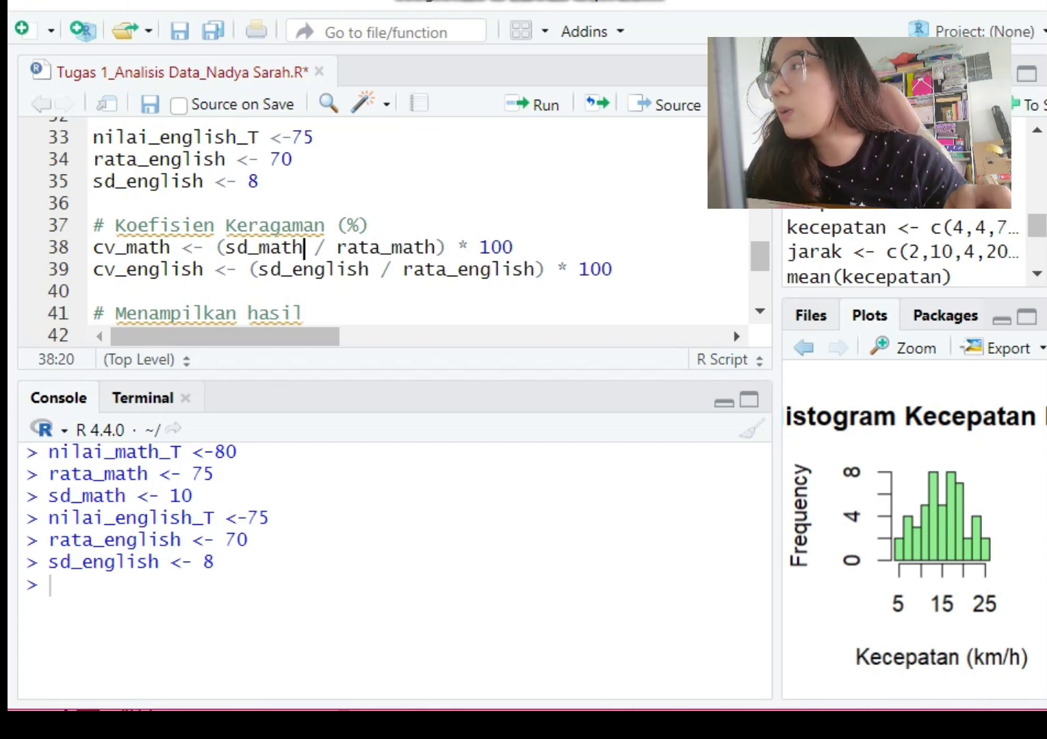
key("shift+Right")
key("shift+Right")
key("shift+Right")
key("shift+Right")
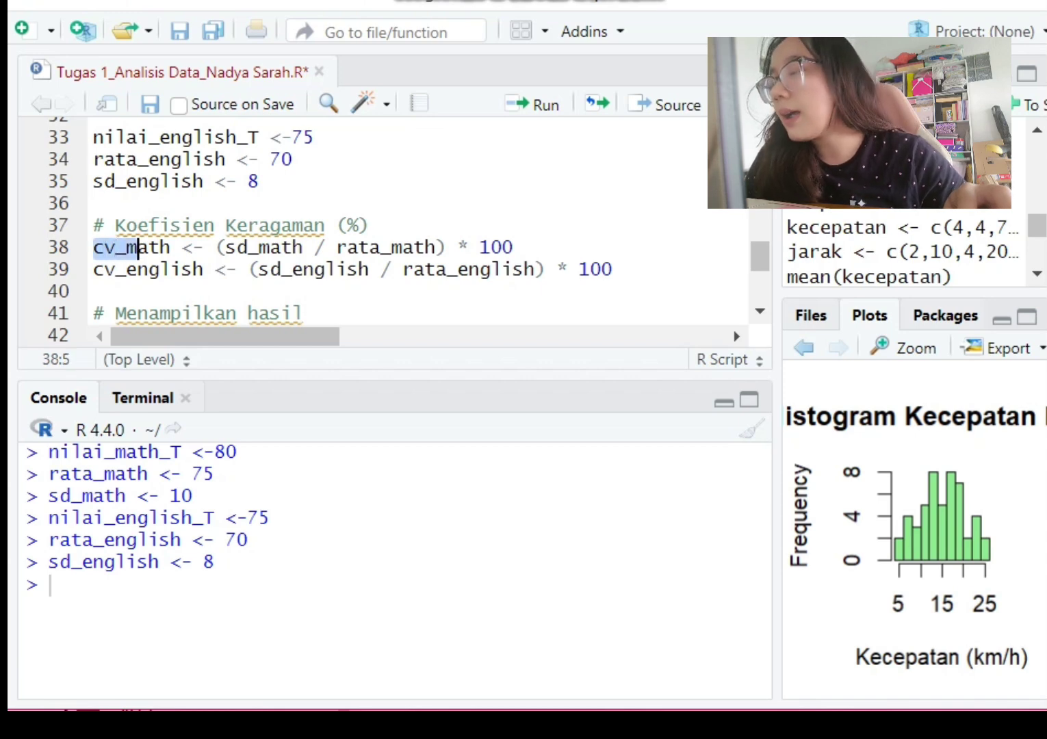
key("shift+Right")
key("shift+Right")
key("shift+Right")
left_click(193, 225, "shift")
left_click_drag(193, 226, 513, 247)
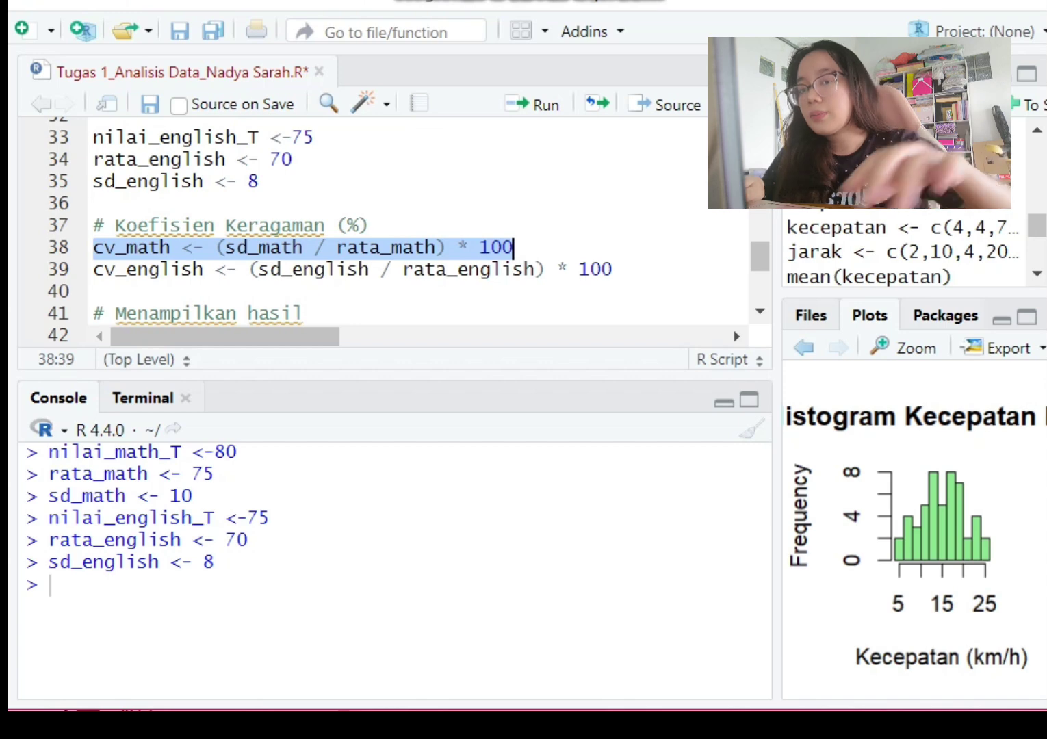
key("ctrl+Return")
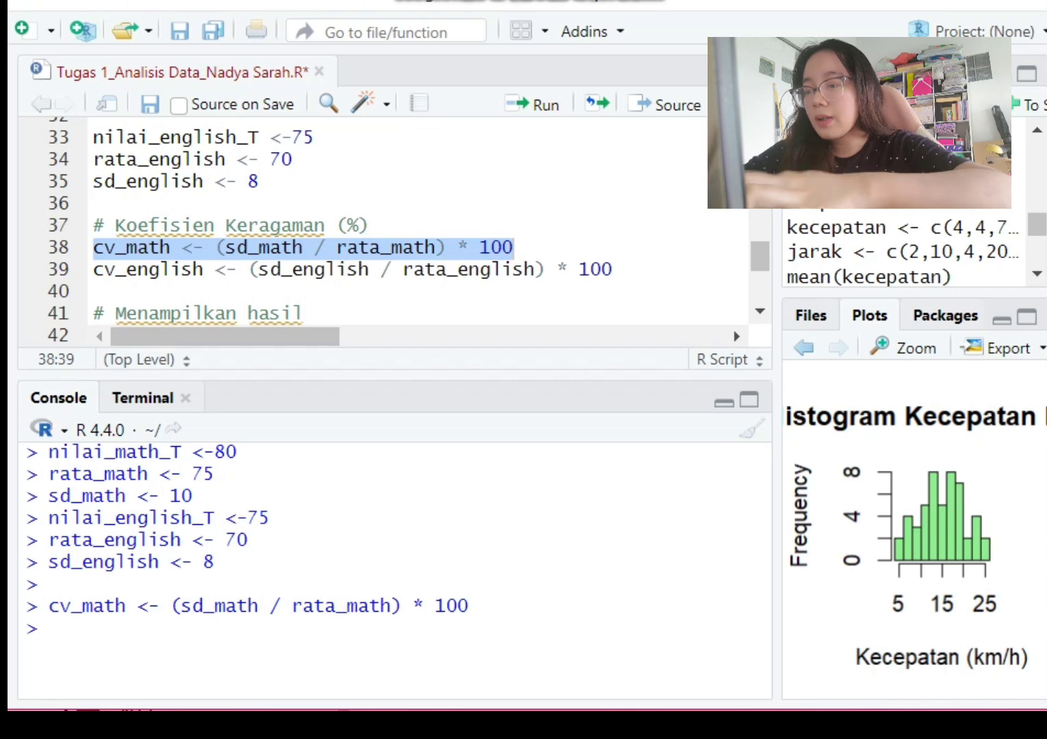
- Print the value of cv_math in the console
type("cv_")
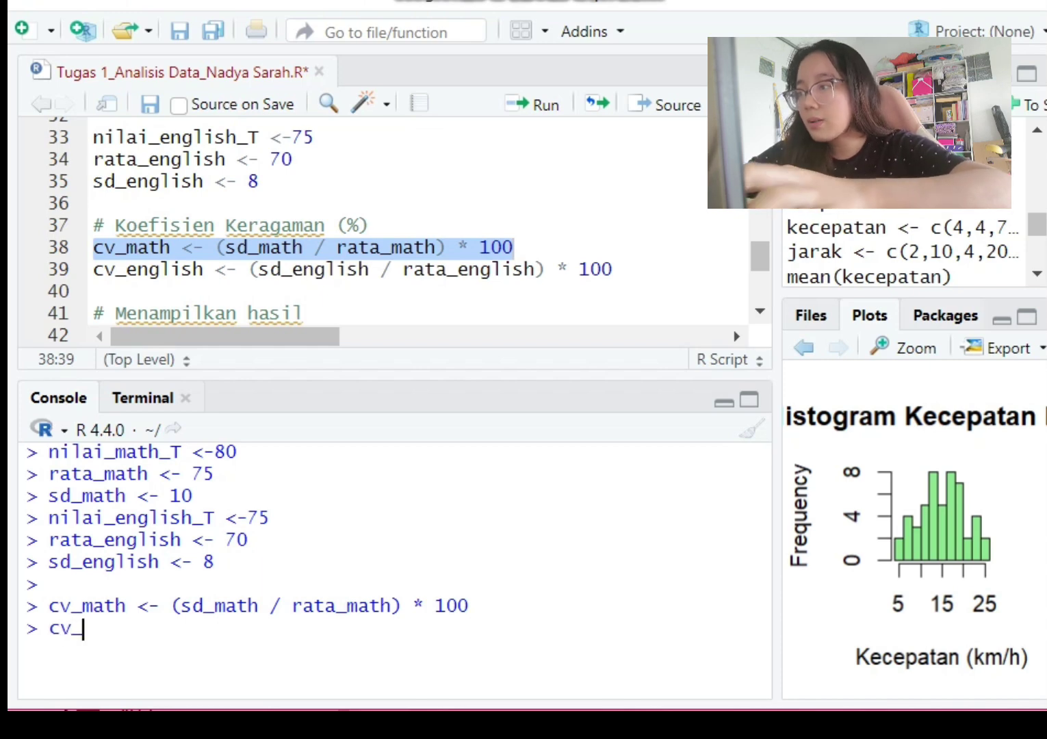
type("mat")
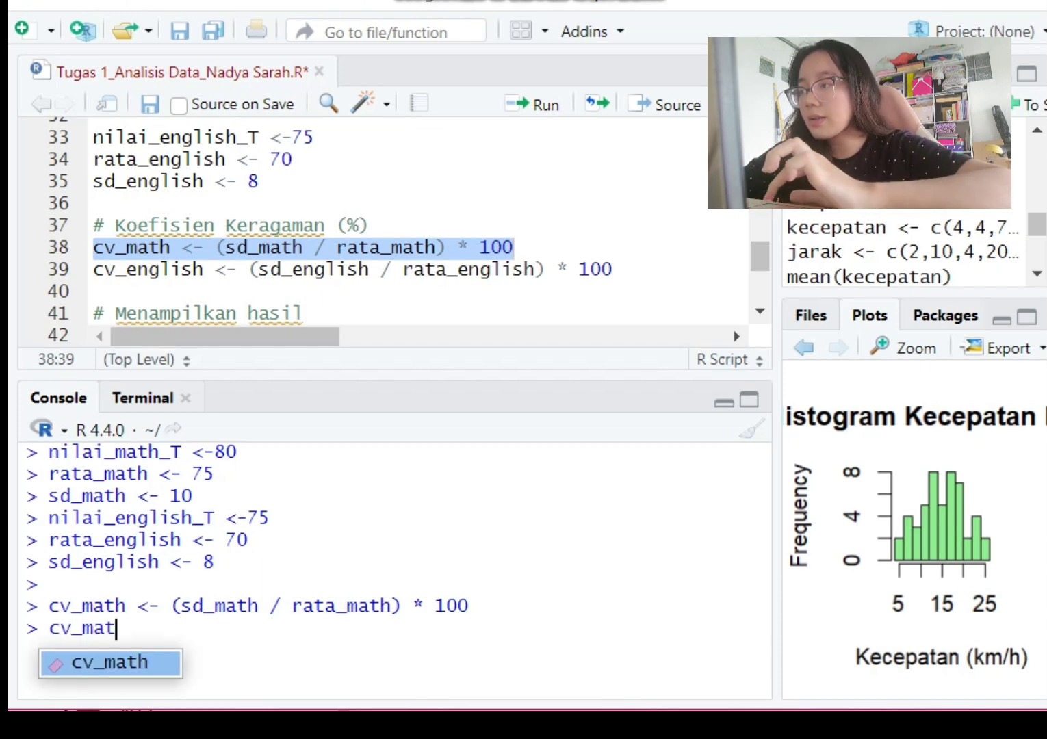
type("h")
key("Return")
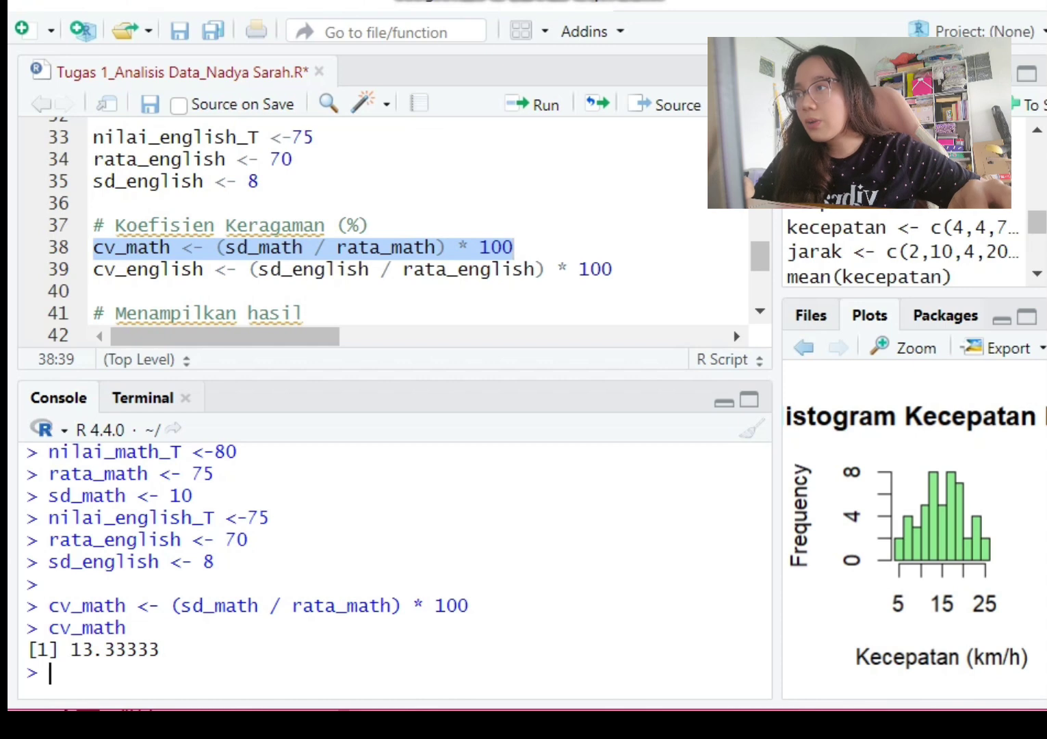
- Copy cv_english <- (sd_english / rata_english) * 100 from the script into the console, run it and print cv_english
left_click_drag(94, 269, 613, 269)
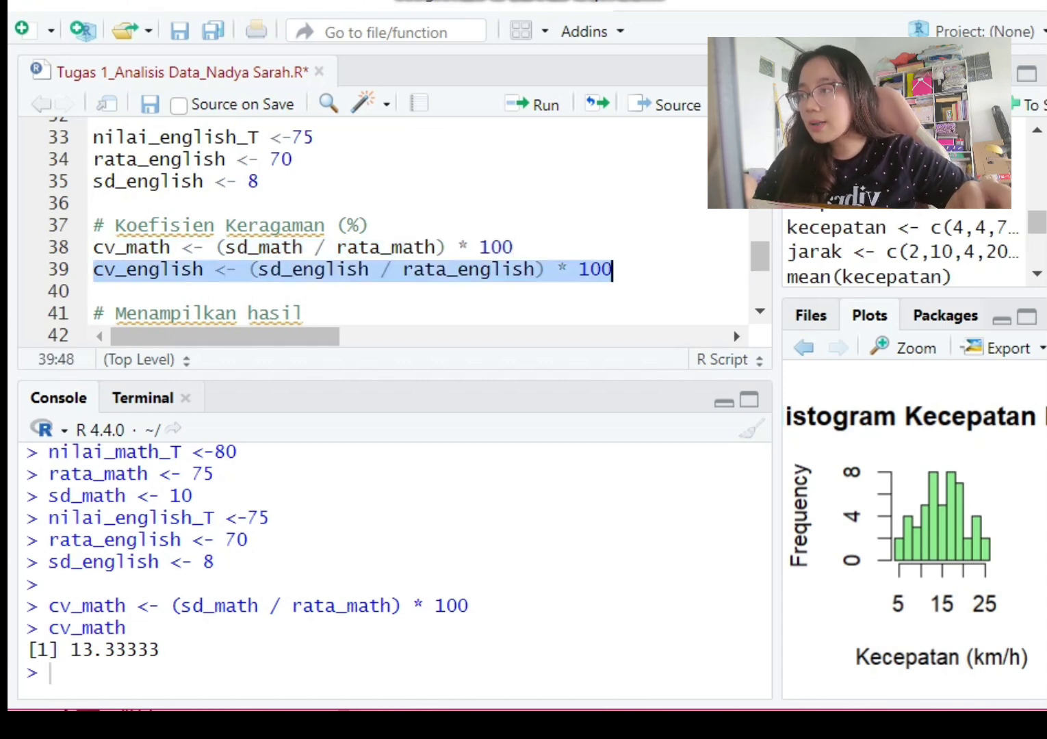
key("ctrl+c")
left_click(50, 673)
key("ctrl+v")
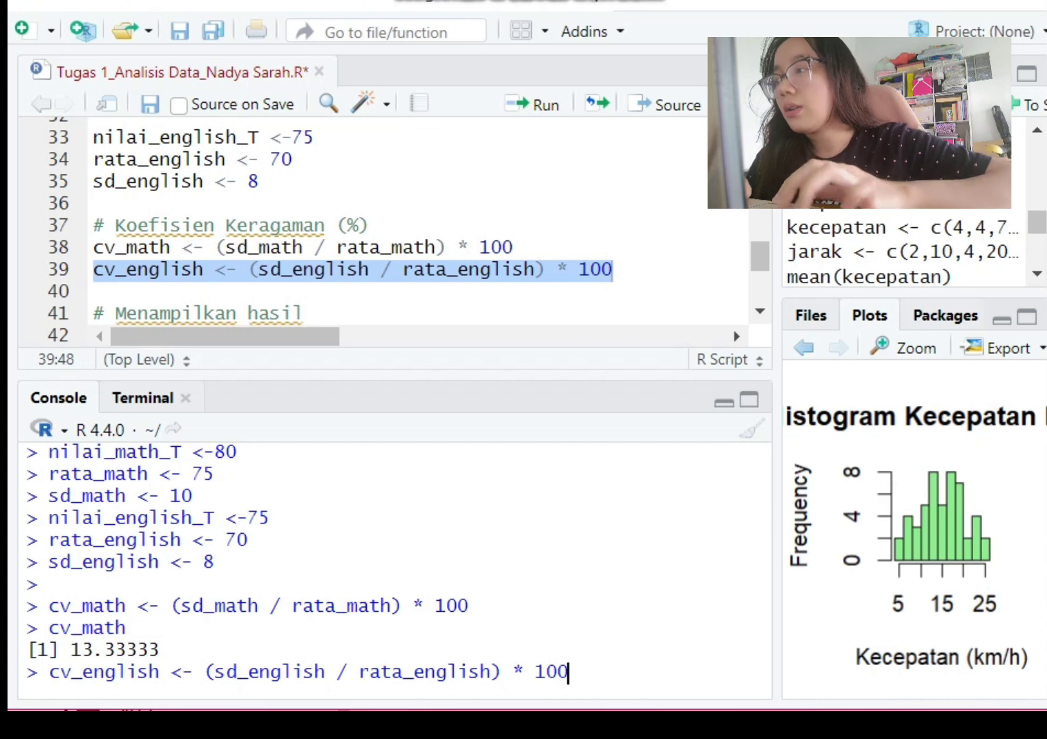
key("Return")
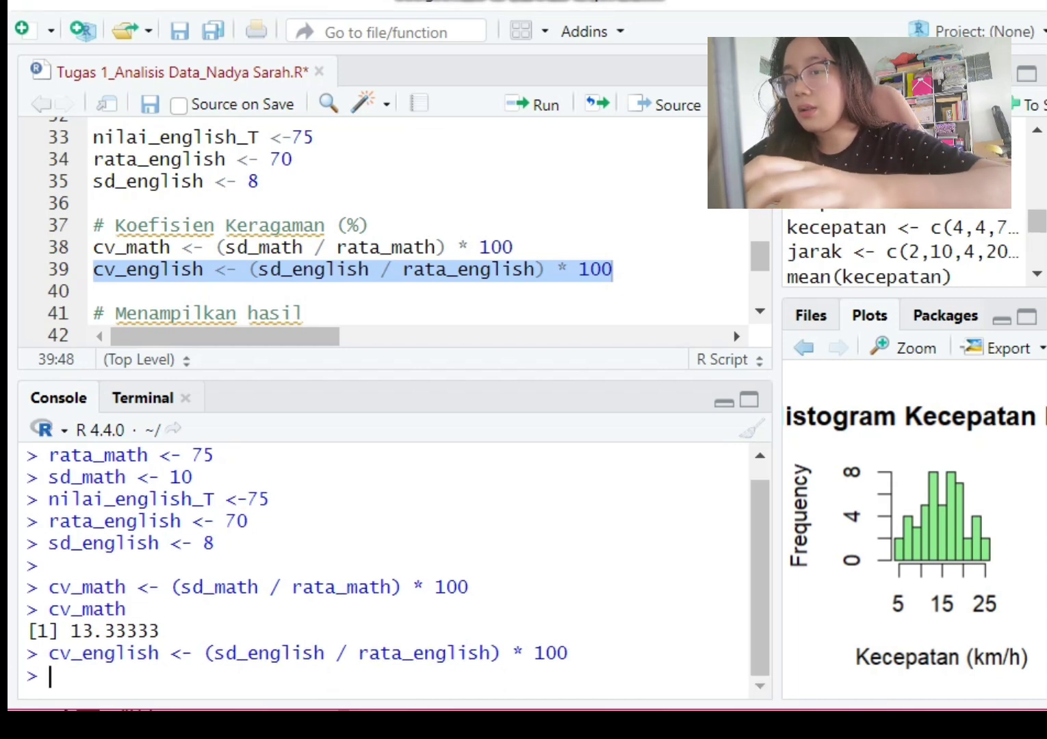
type("cv_e")
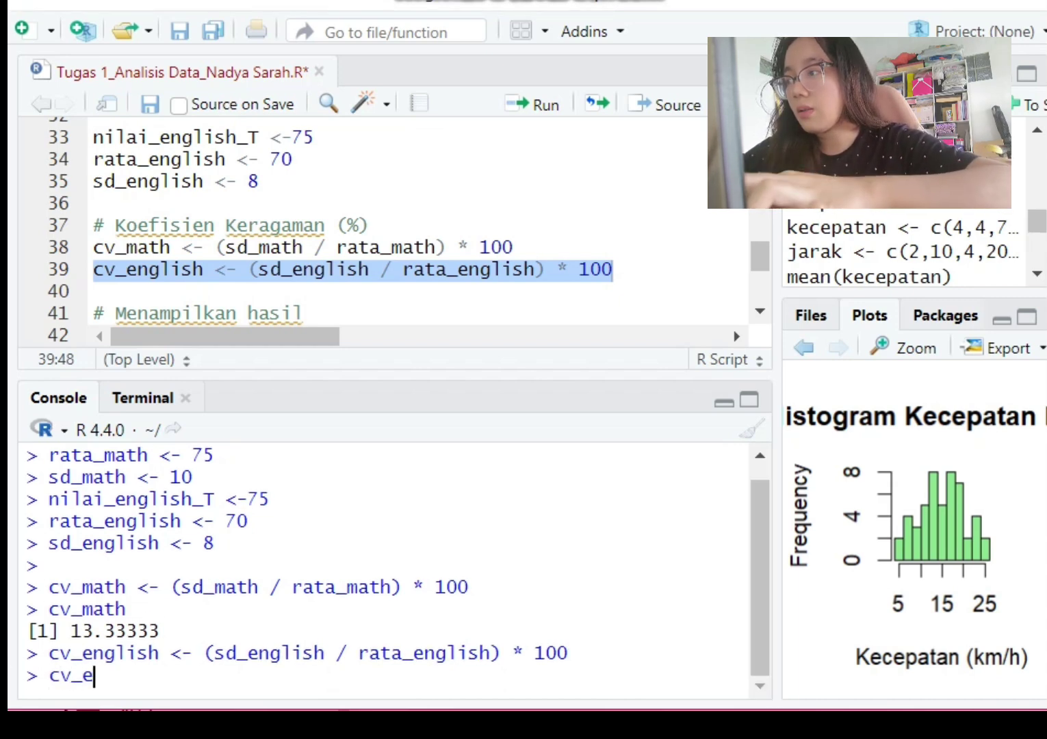
type("nglish")
key("Return")
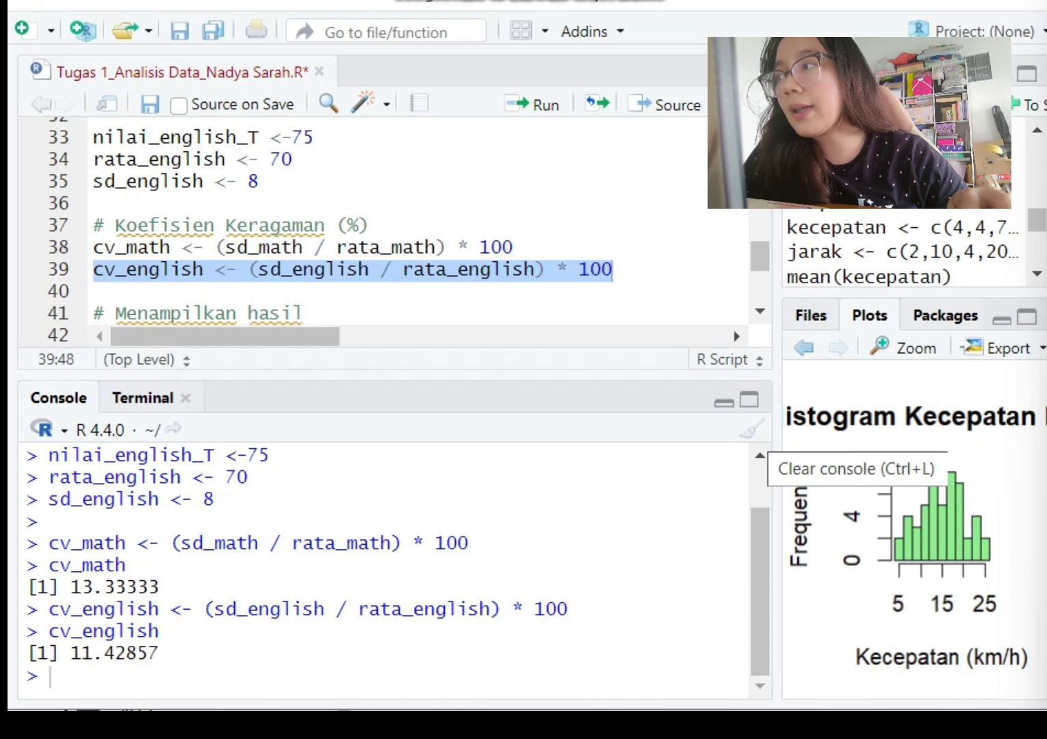
- Clear the console, run z_math <- (nilai_math_T - rata_math) / sd_math, and review its input values under Nomor 3
key("ctrl+l")
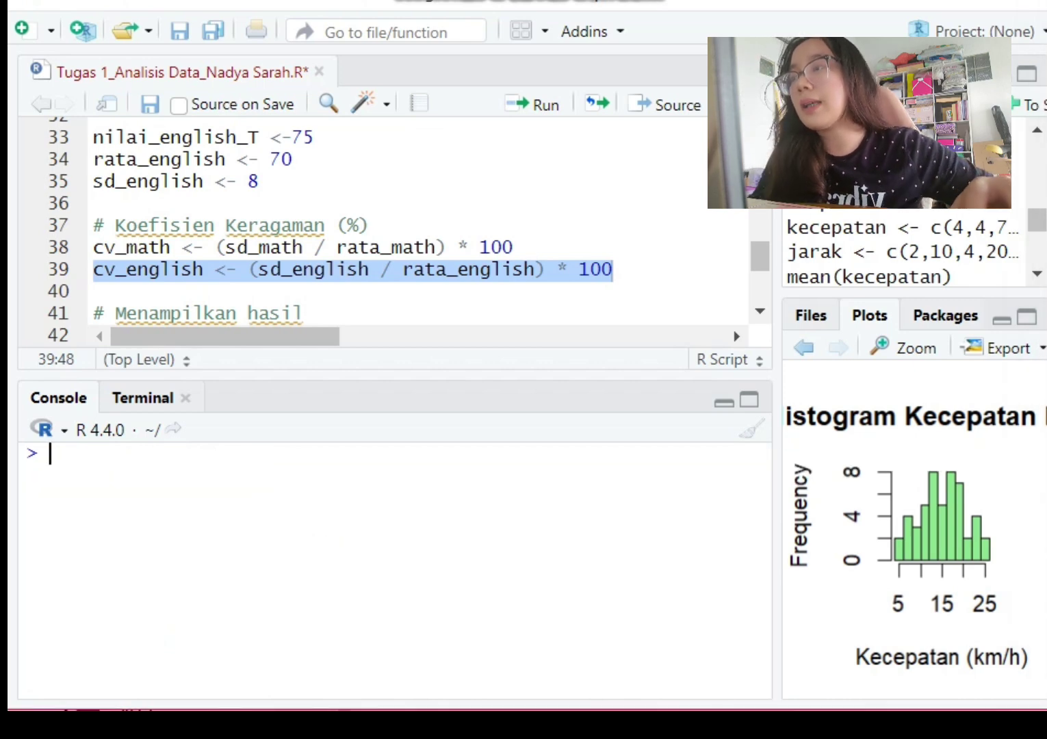
scroll(411, 226, "down", 3)
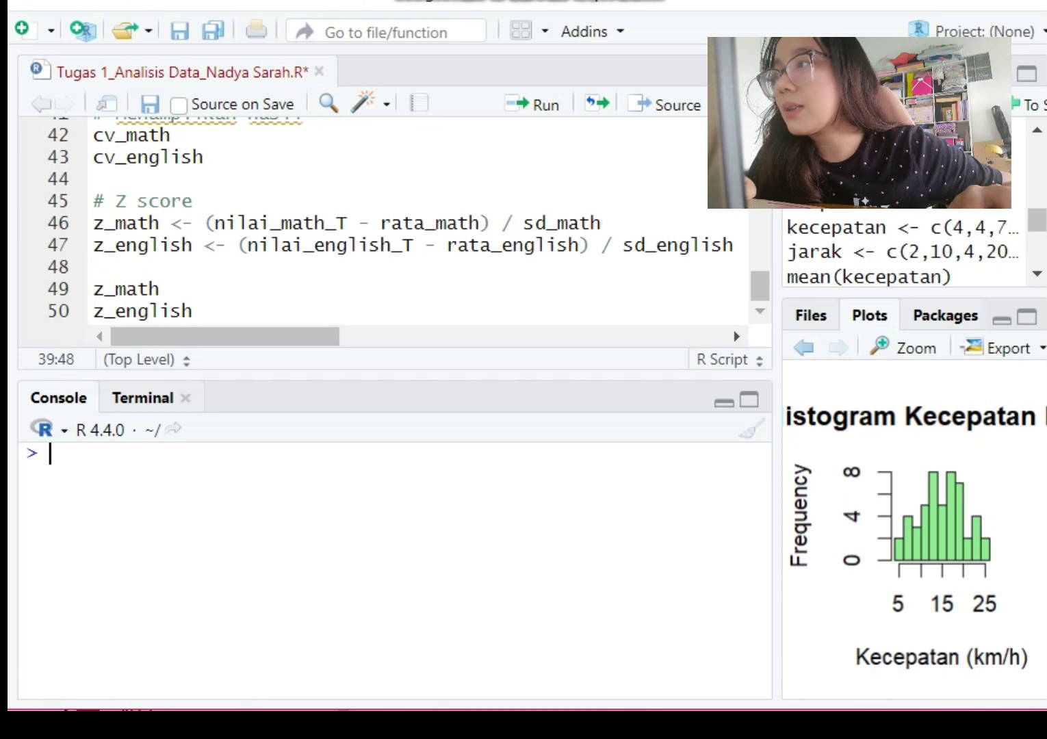
left_click_drag(94, 224, 602, 224)
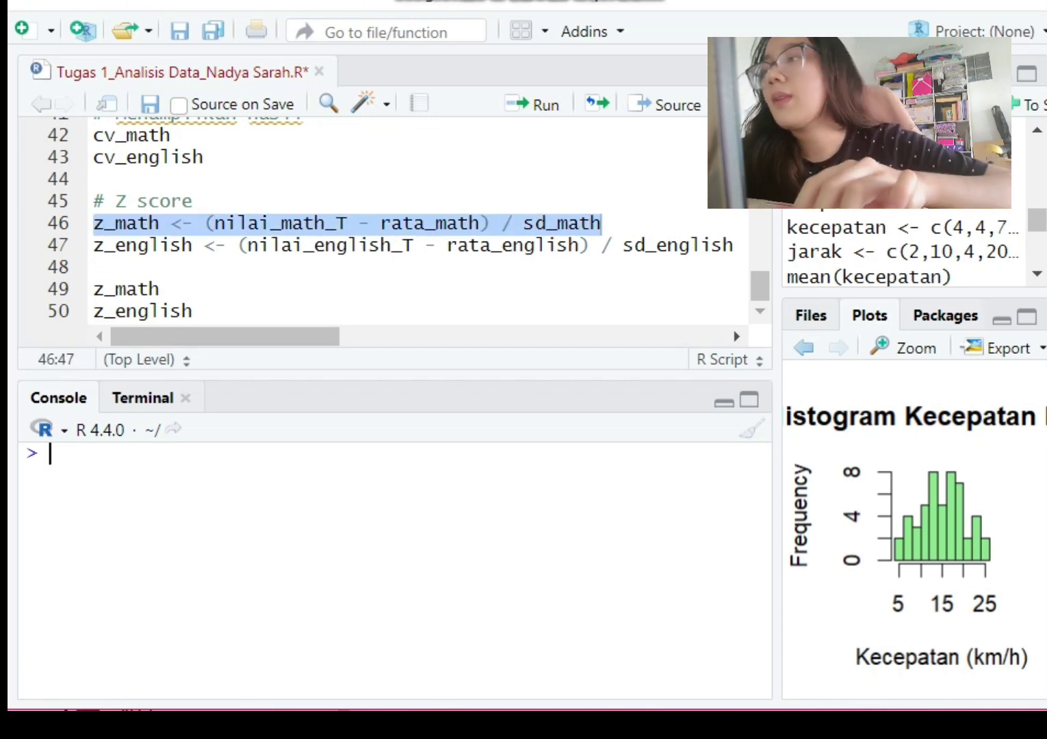
key("ctrl+Return")
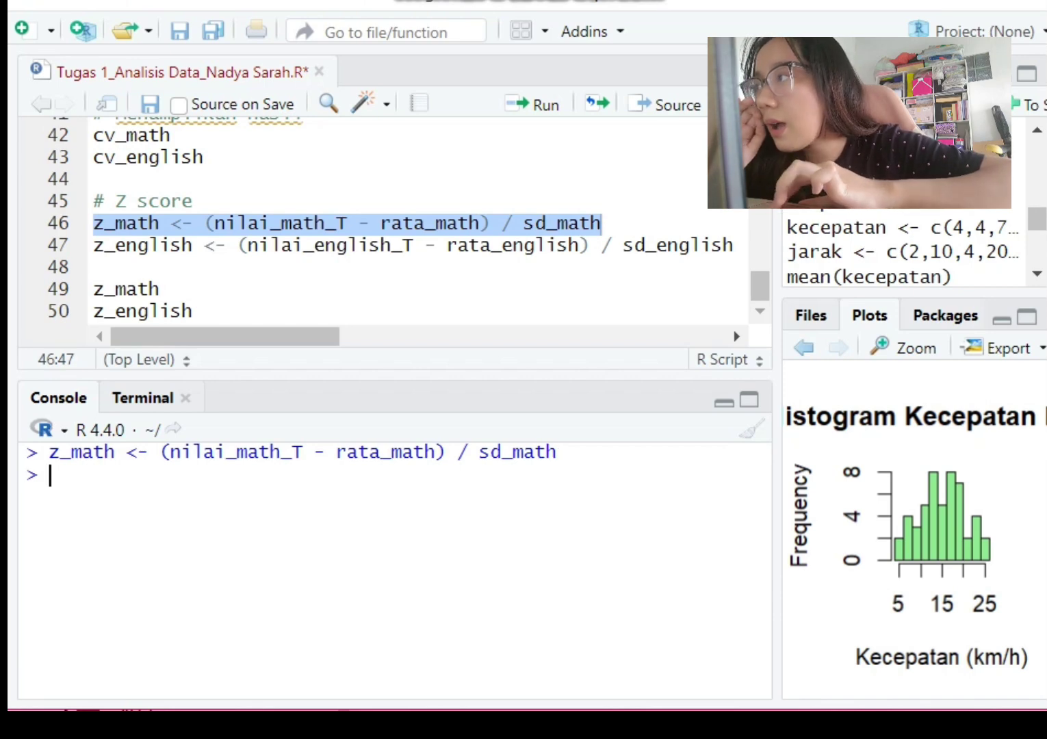
scroll(411, 219, "up", 4)
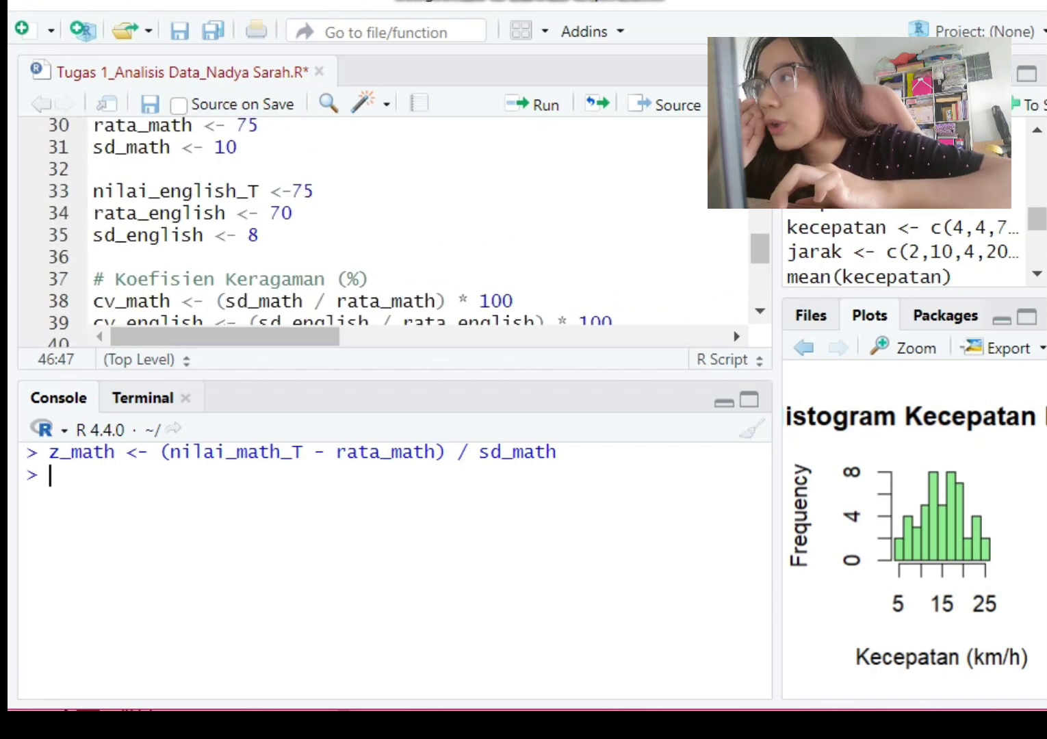
scroll(410, 219, "up", 2)
scroll(411, 219, "down", 1)
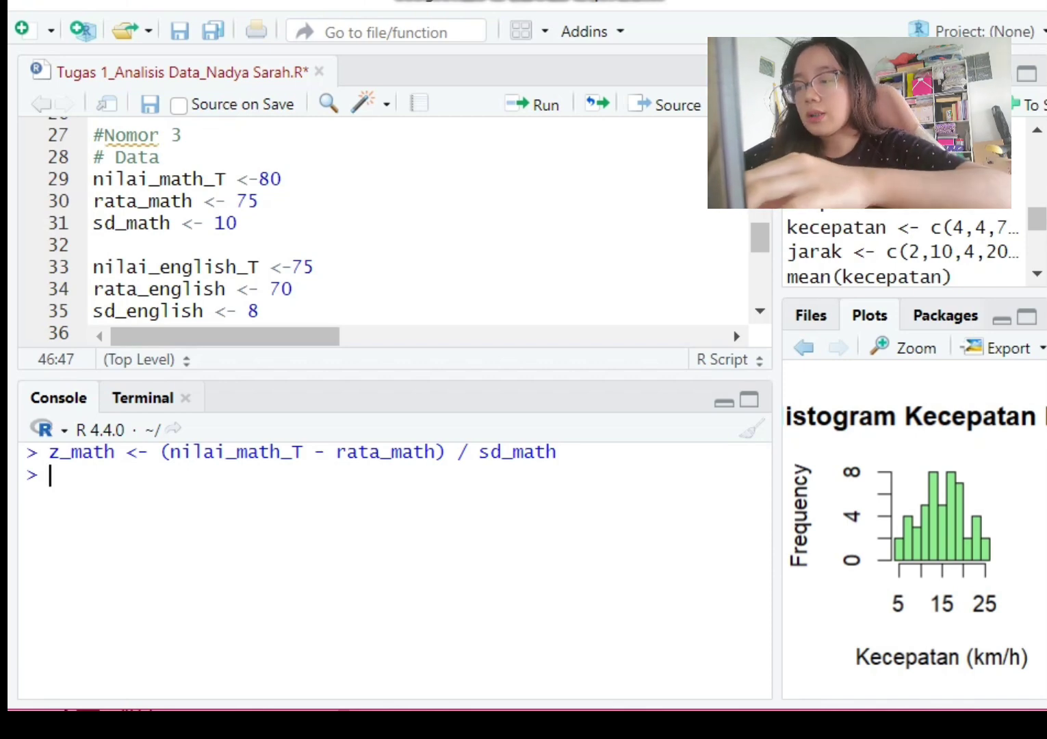
- Print the value of z_math in the console
type("z")
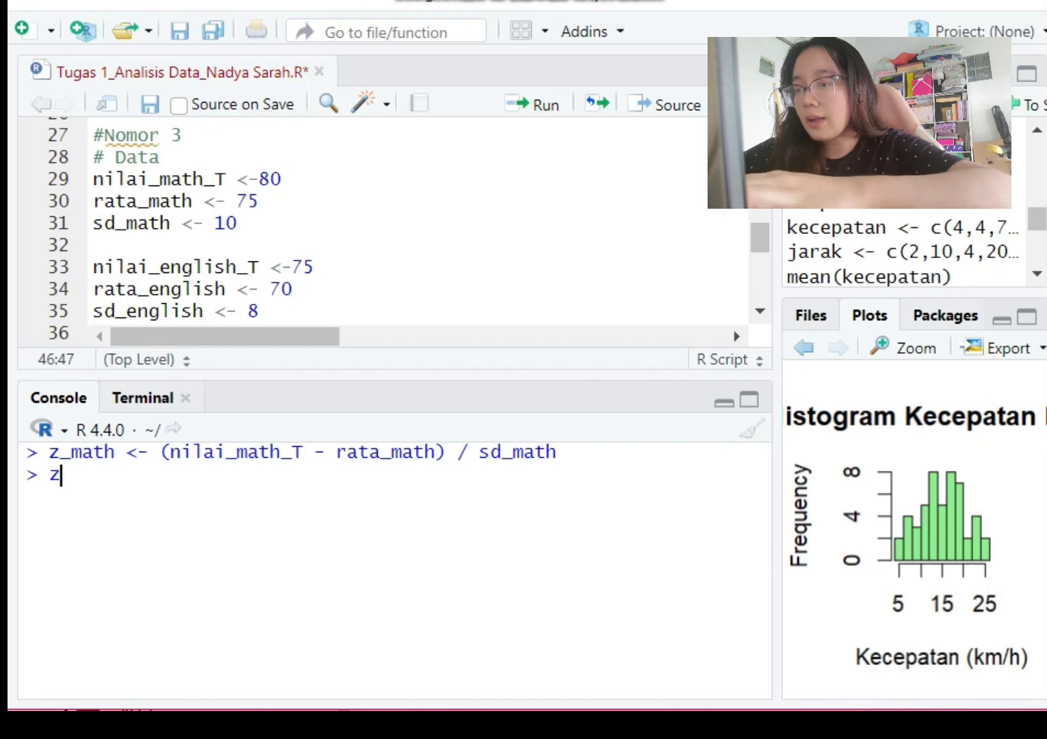
type("_mat")
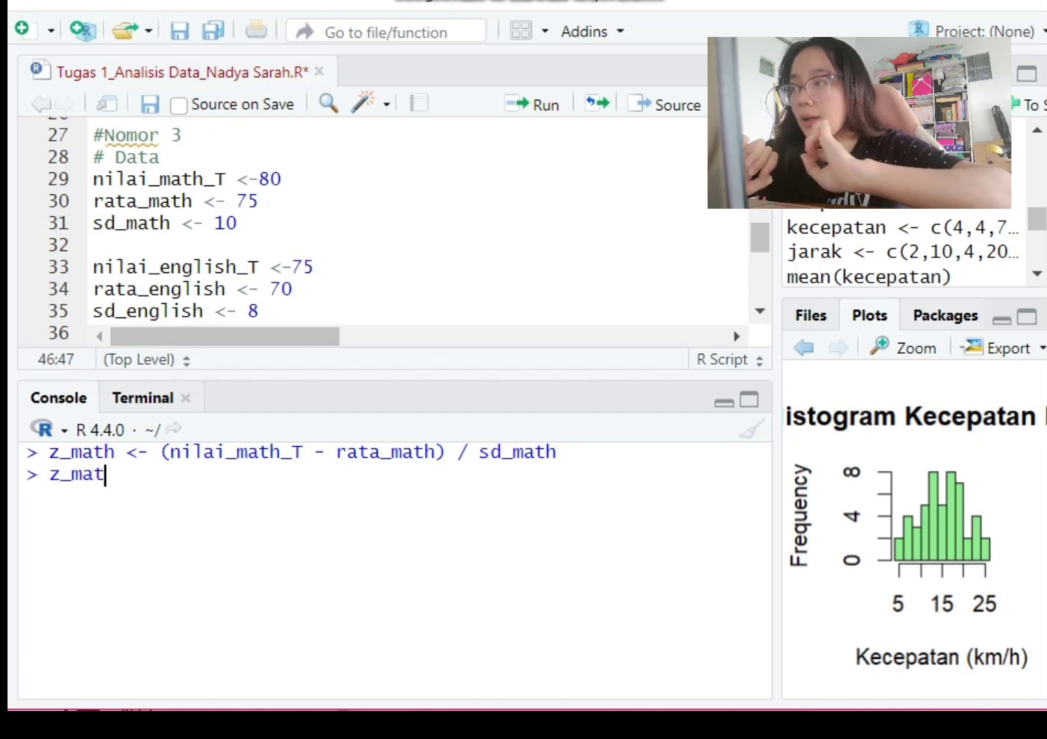
type("h")
key("Return")
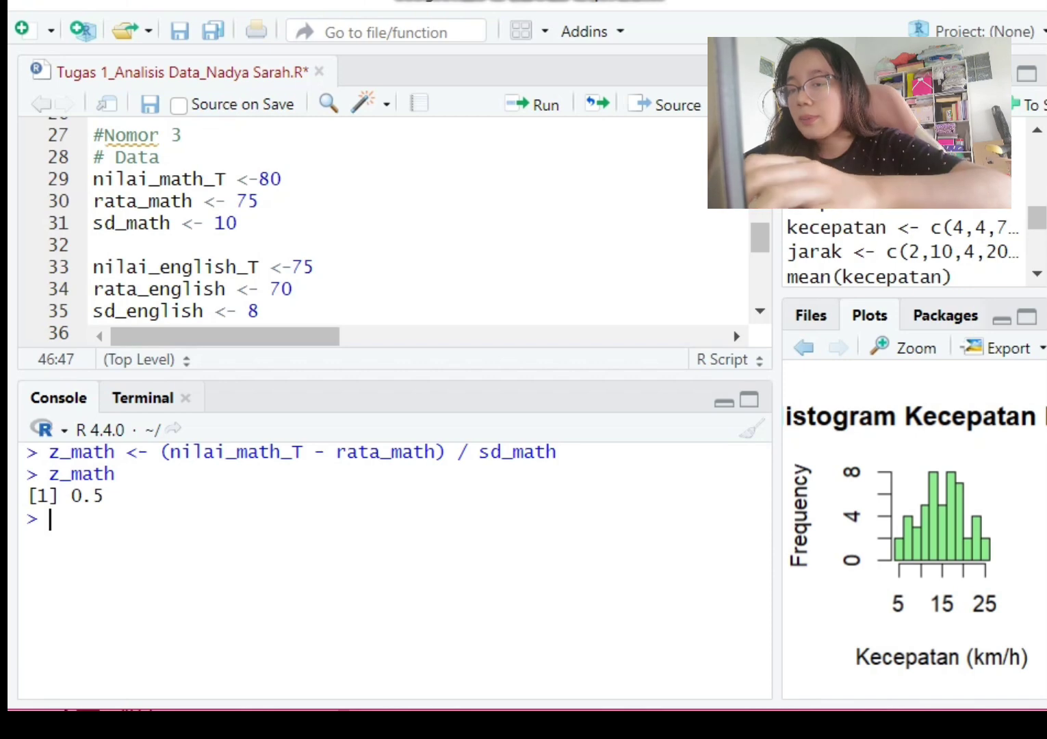
- Calculate the English z-score in the console with z_english <- (nilai_english_T - rata_english) / sd_english
type("z")
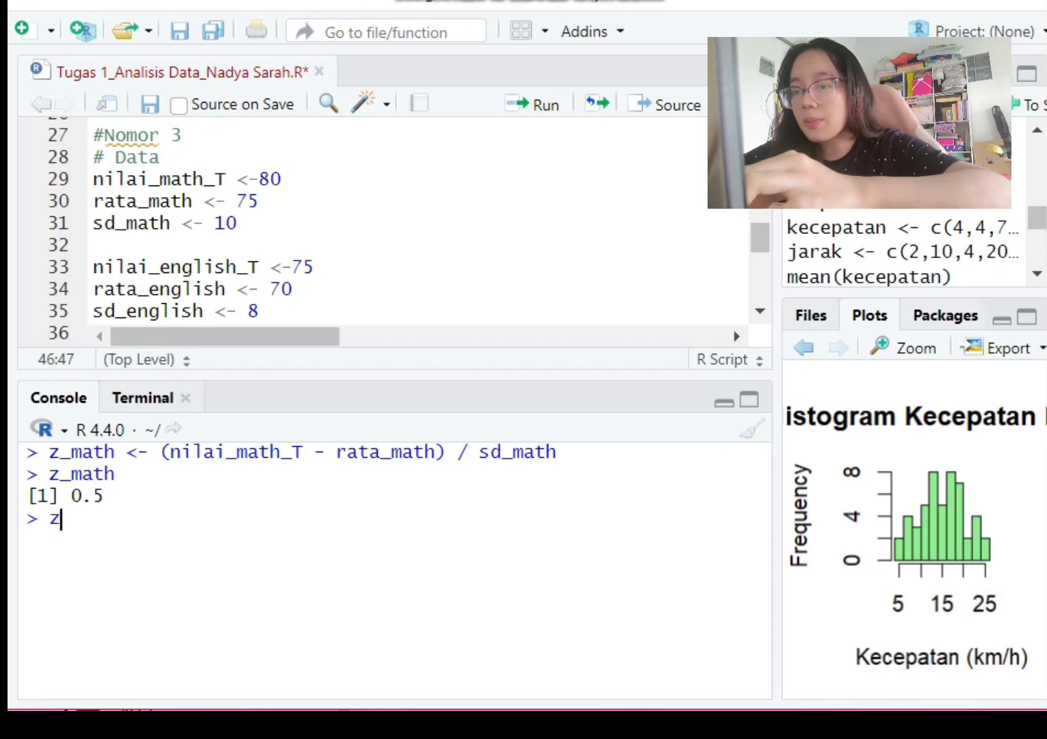
type("_engl")
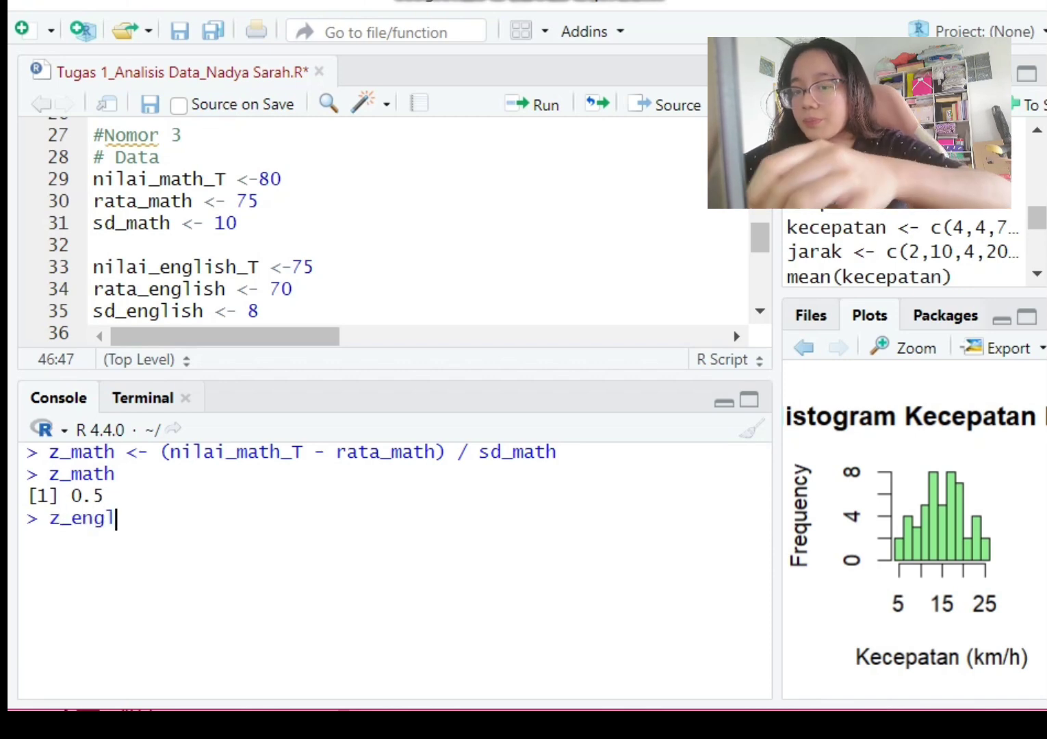
type("ish <")
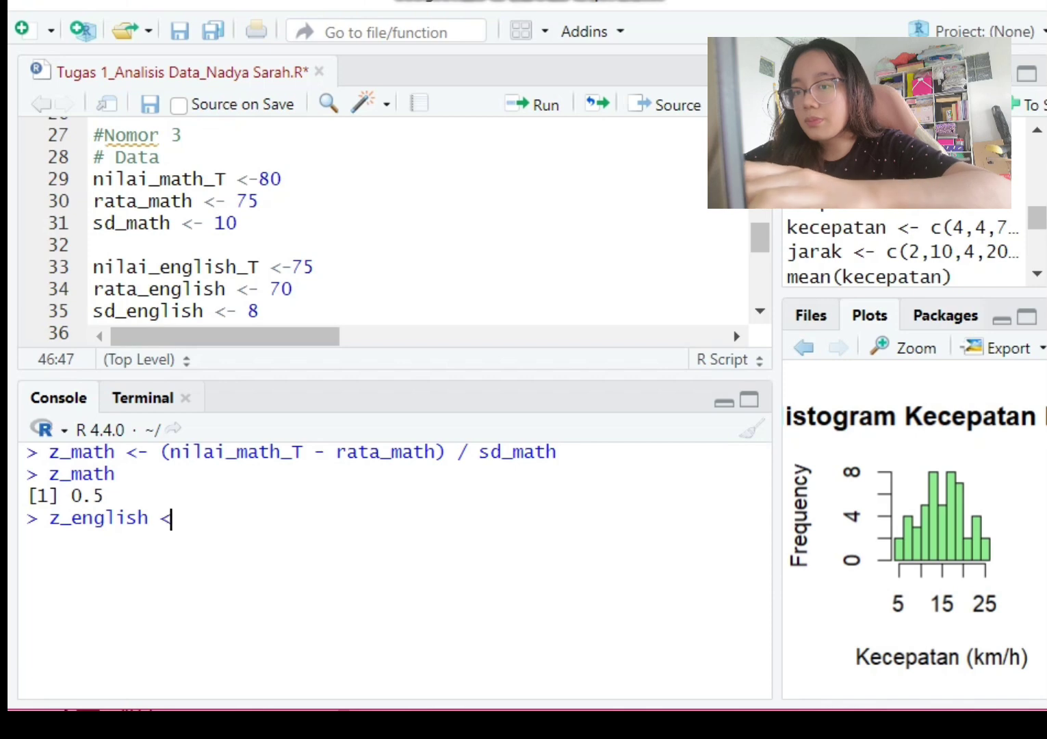
type("-(")
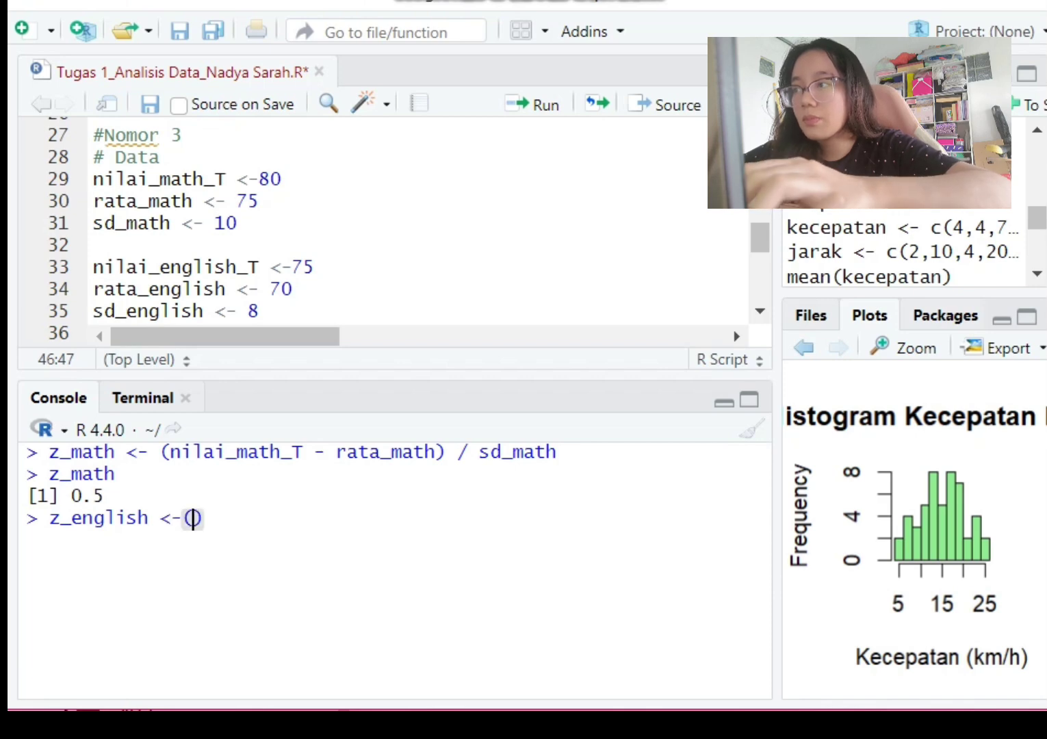
key("BackSpace")
type("(")
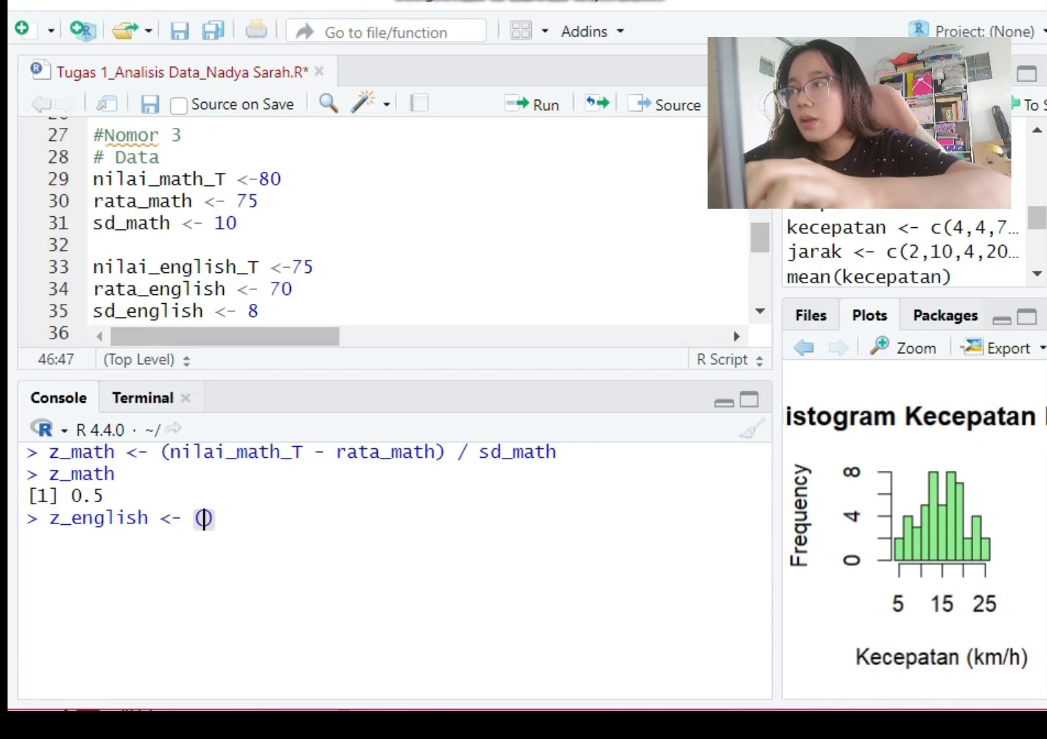
type("nilai")
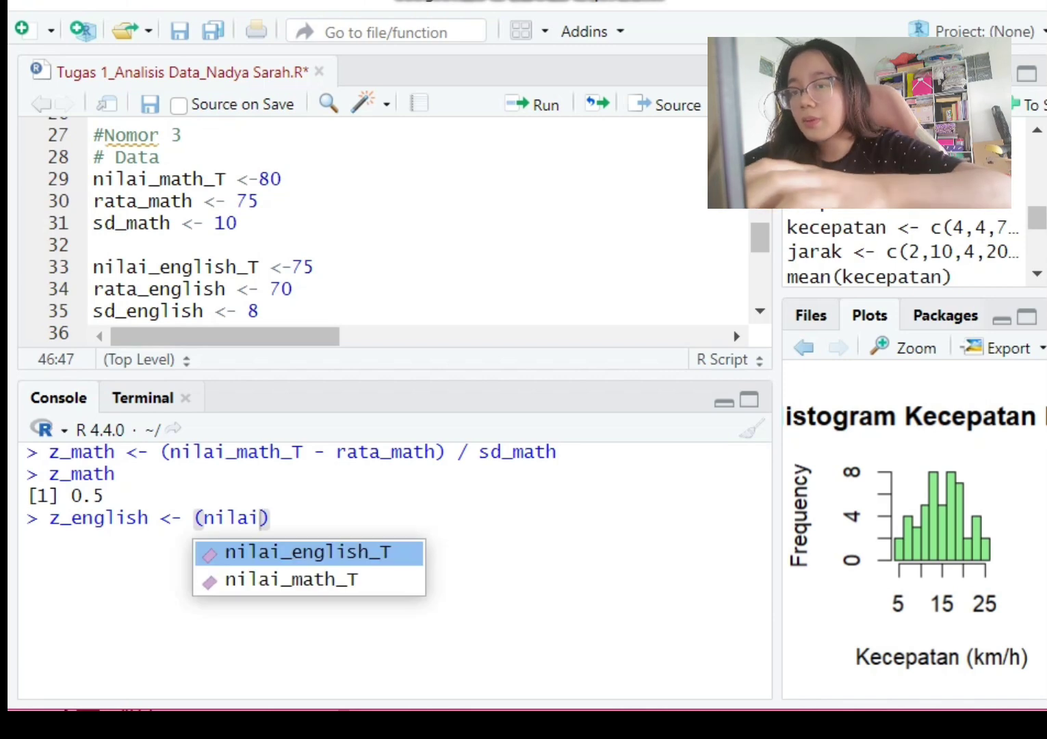
key("Return")
type("- ")
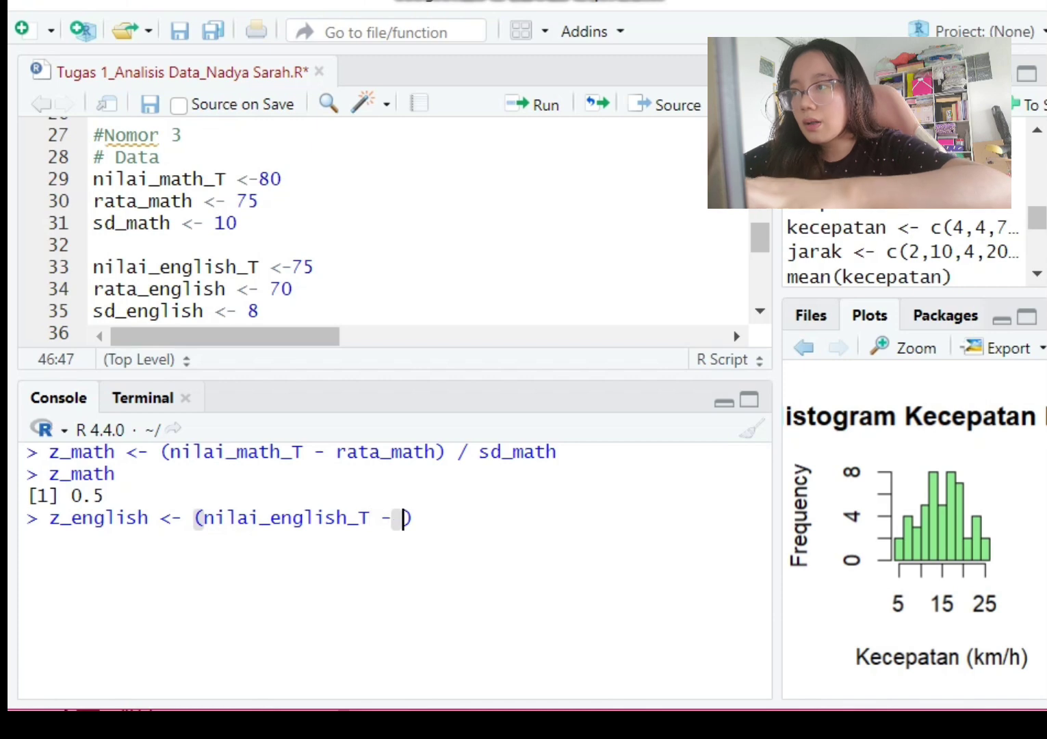
type("rata_")
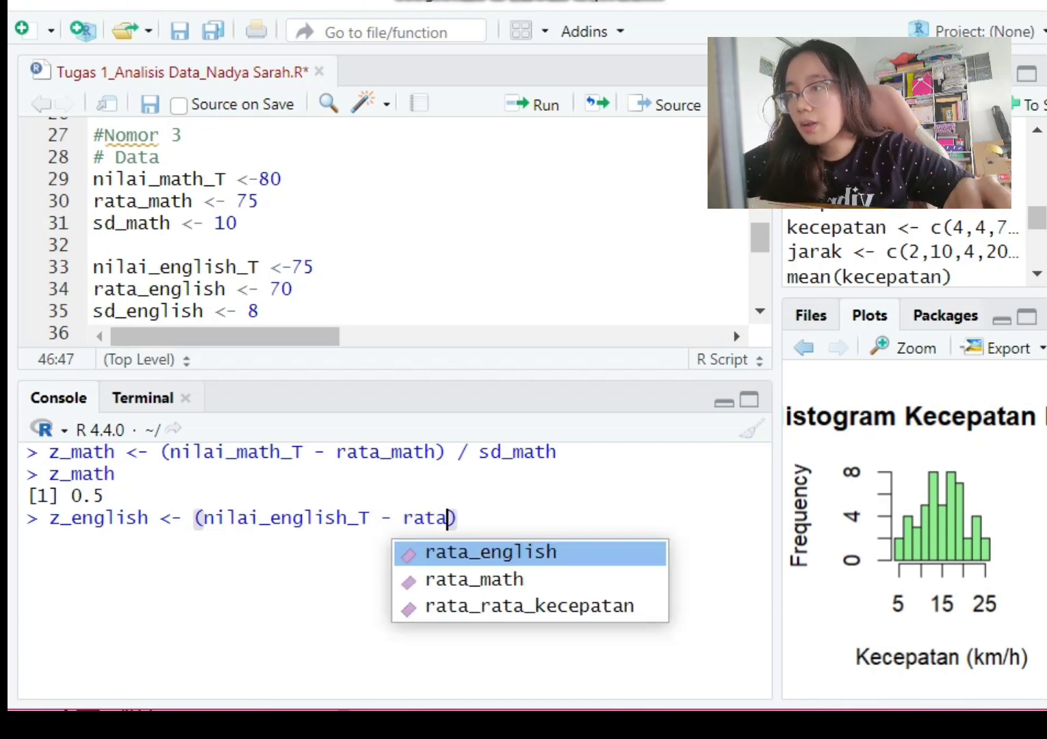
key("Down")
key("Up")
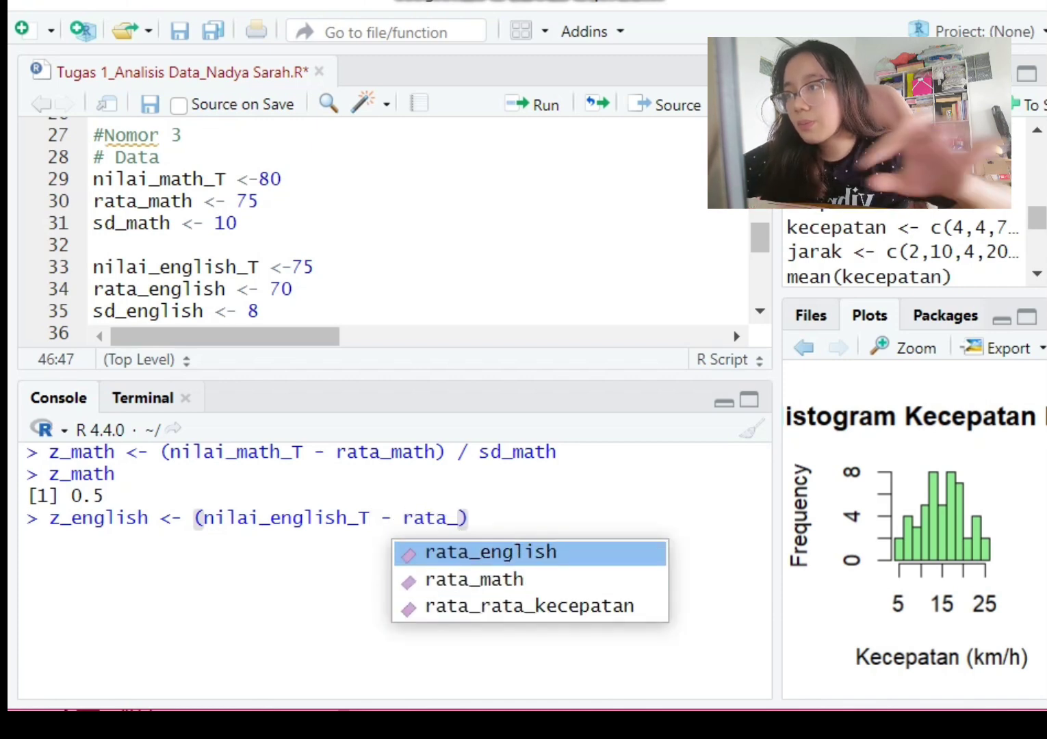
key("Return")
key("Right")
type("/ s")
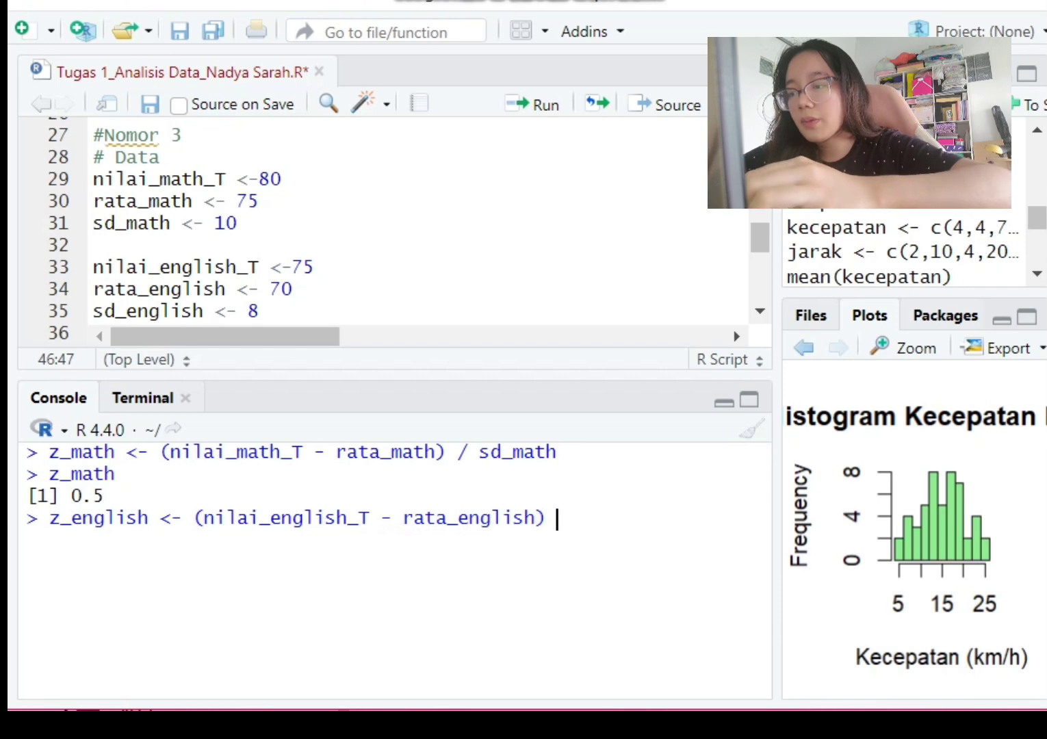
type("d_e")
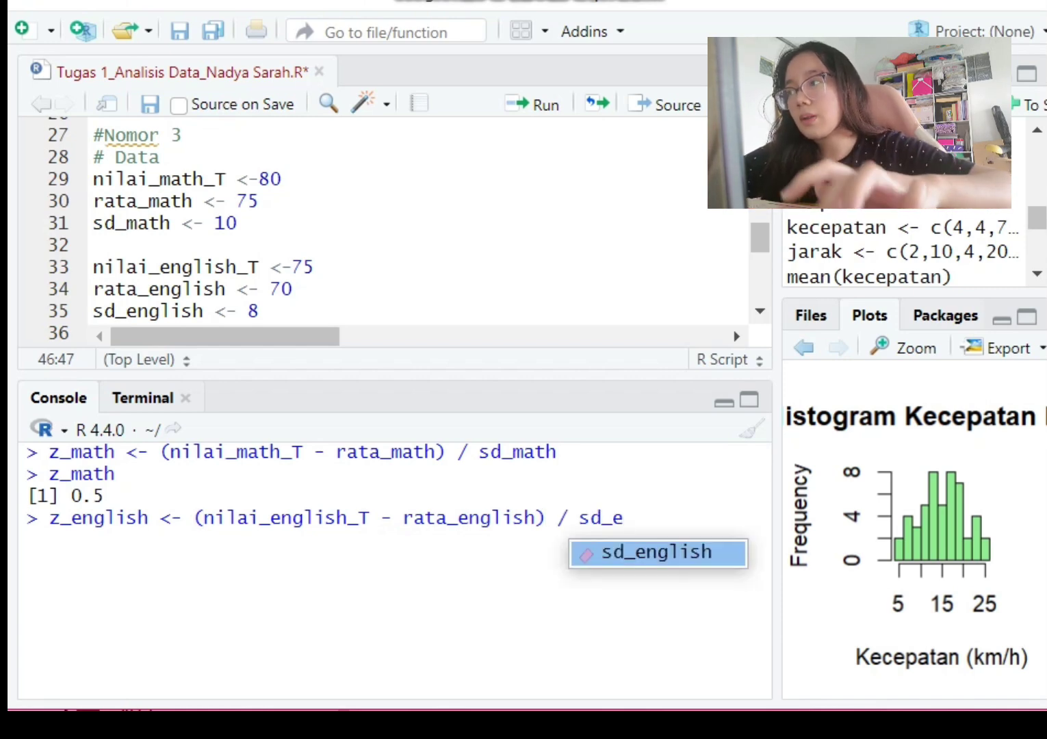
key("Tab")
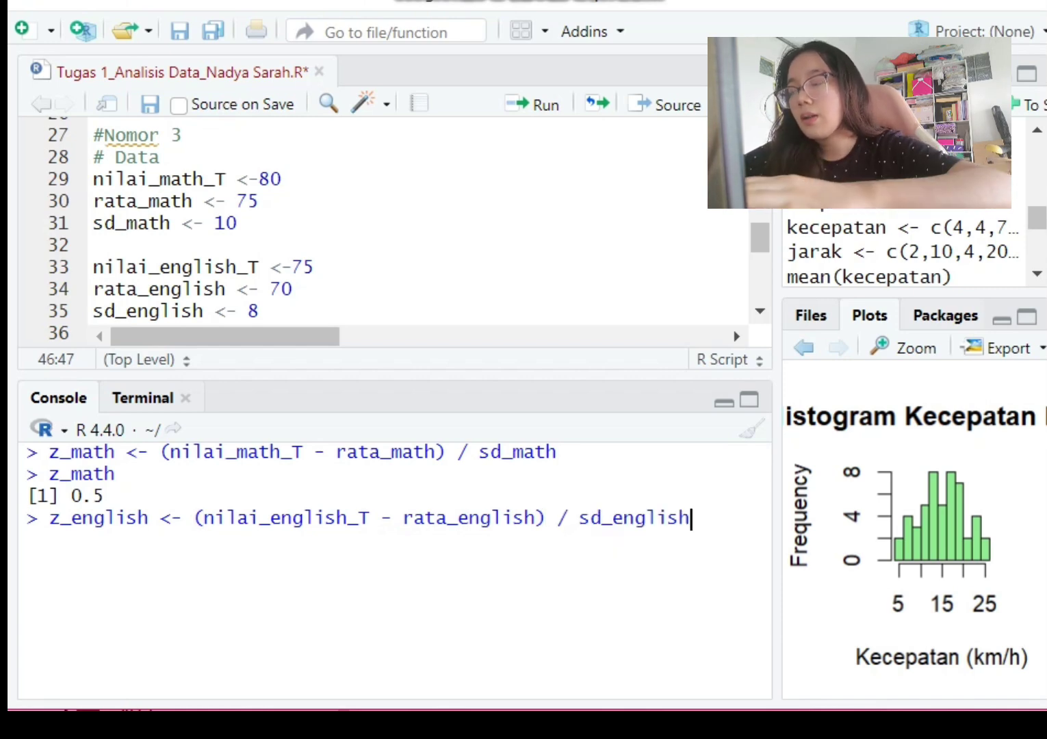
key("Return")
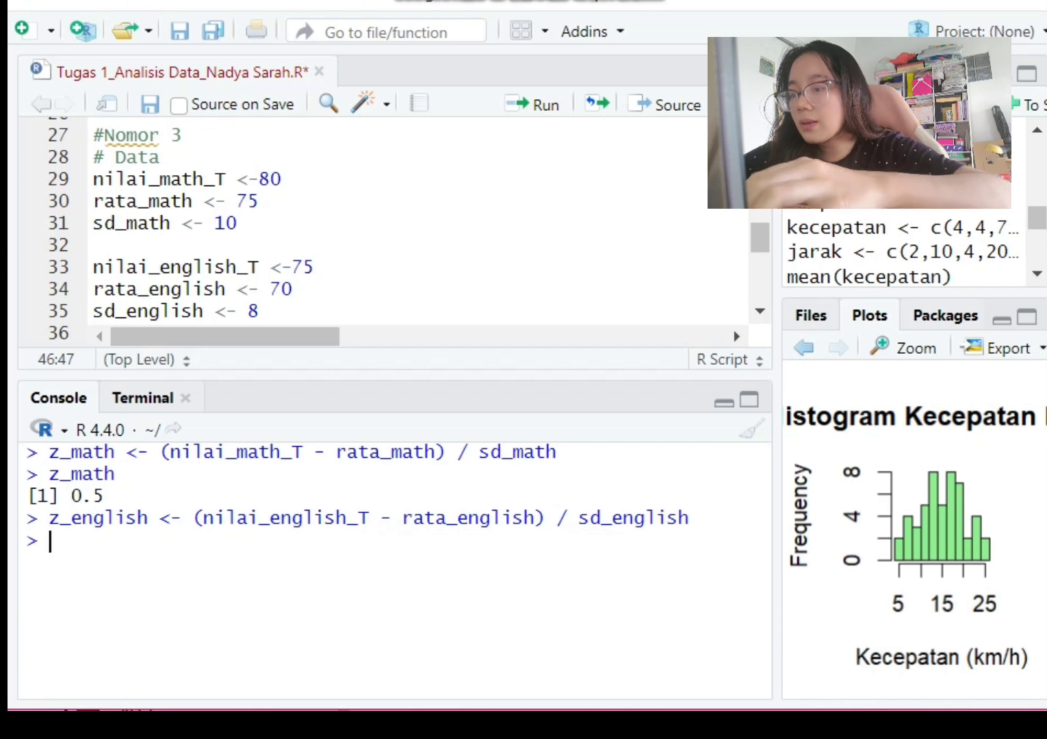
- Print the value of z_english in the console
type("z")
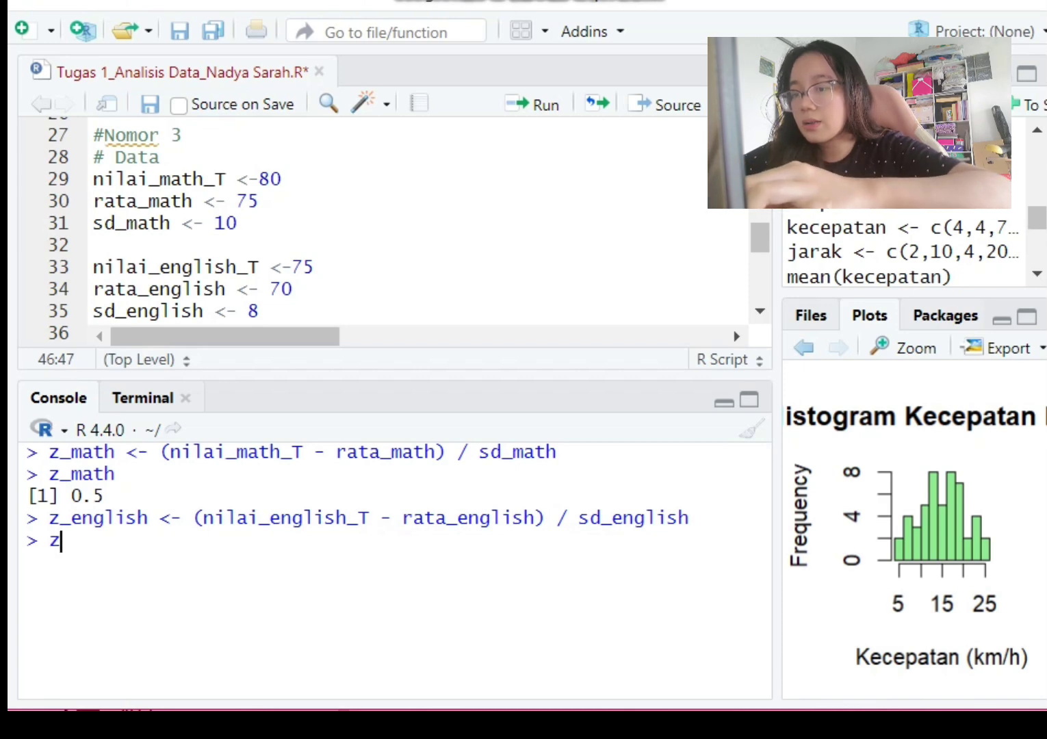
type("_english")
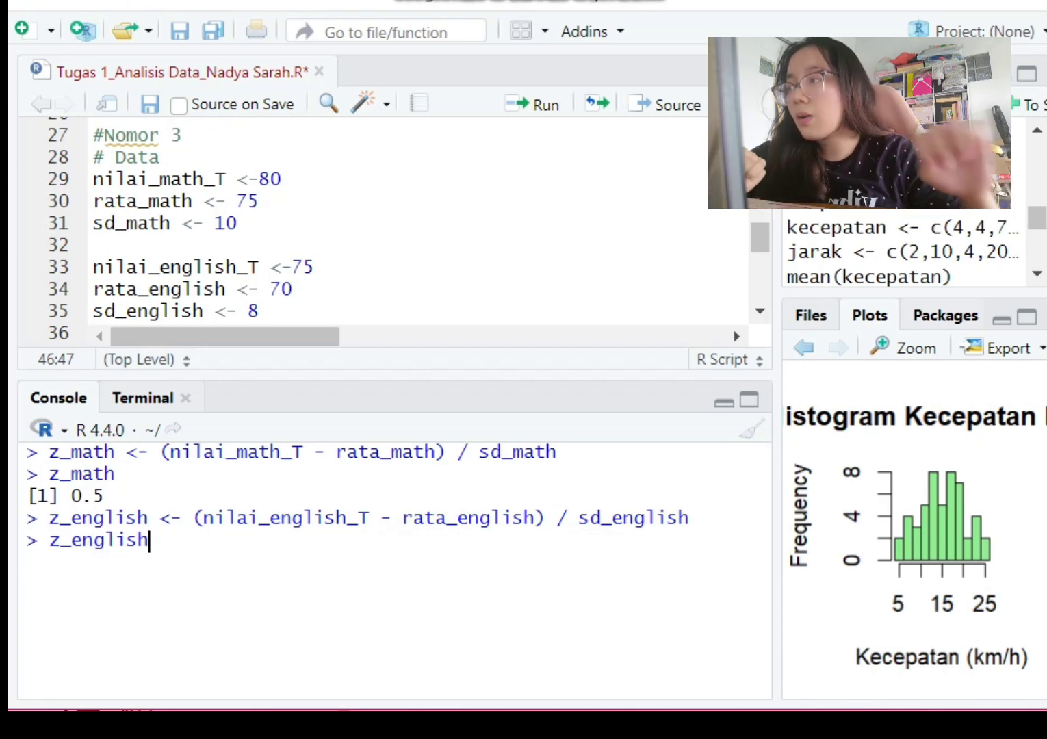
key("Return")
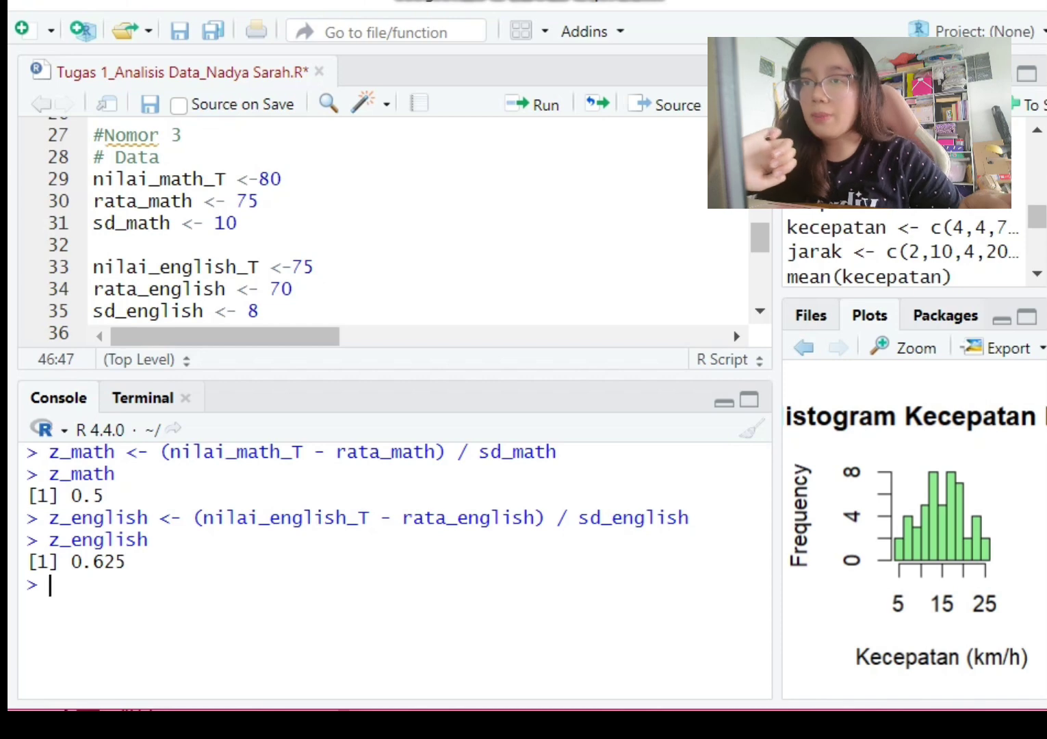